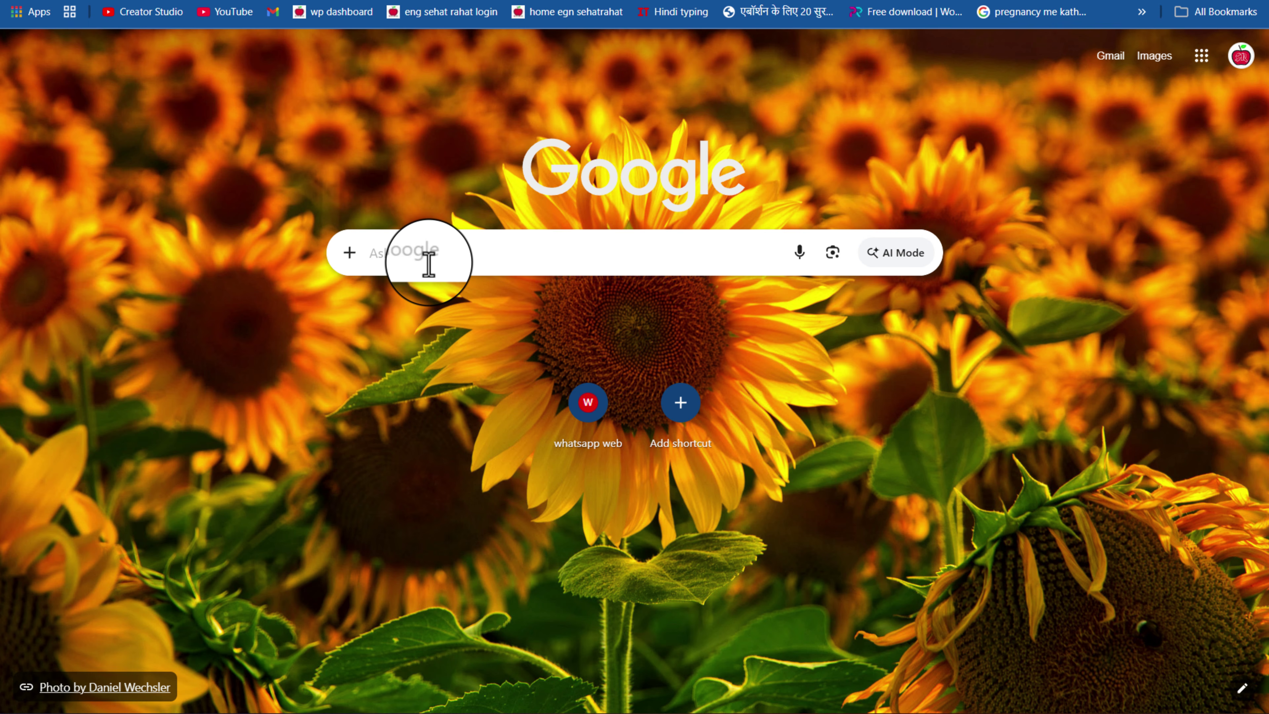
# Search Google for 'passport seva' and open the official Passport Seva website from the results
pyautogui.click(428, 263)
pyautogui.write('pass')
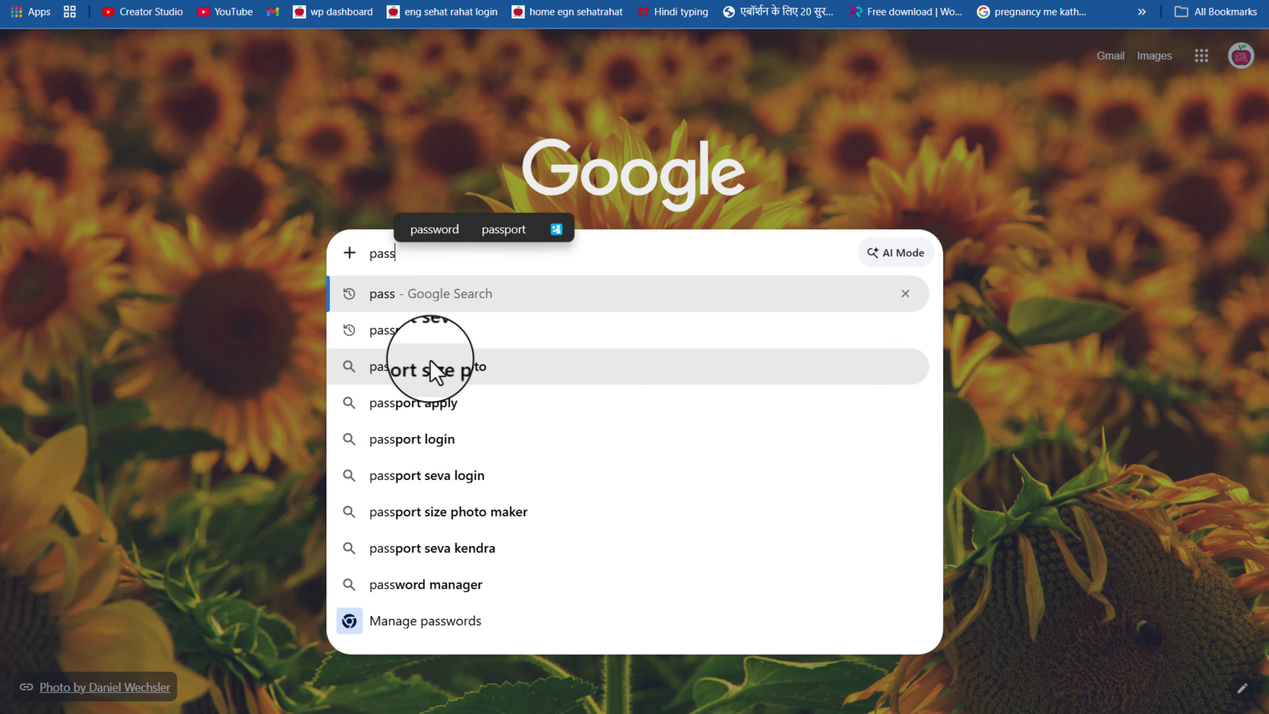
pyautogui.click(428, 335)
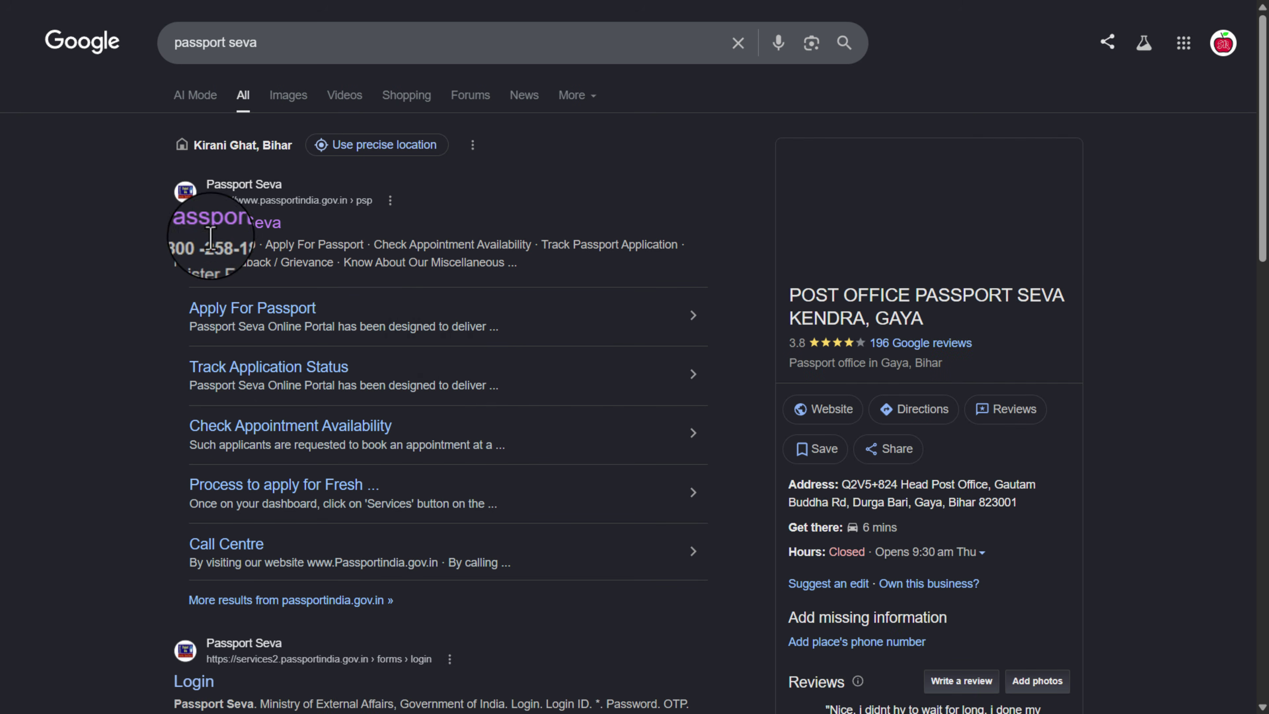
pyautogui.click(212, 222)
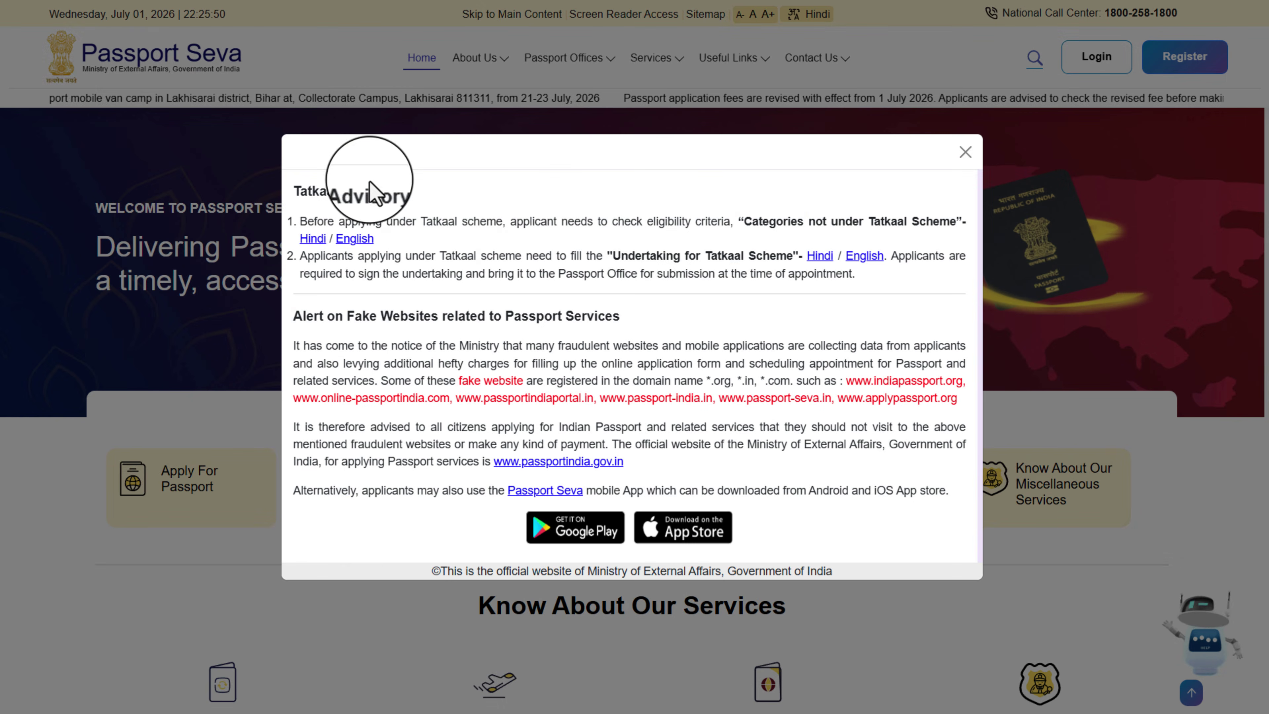
# Close the Tatkaal advisory, check the login-help page, then return to the Passport Seva Login page
pyautogui.click(965, 151)
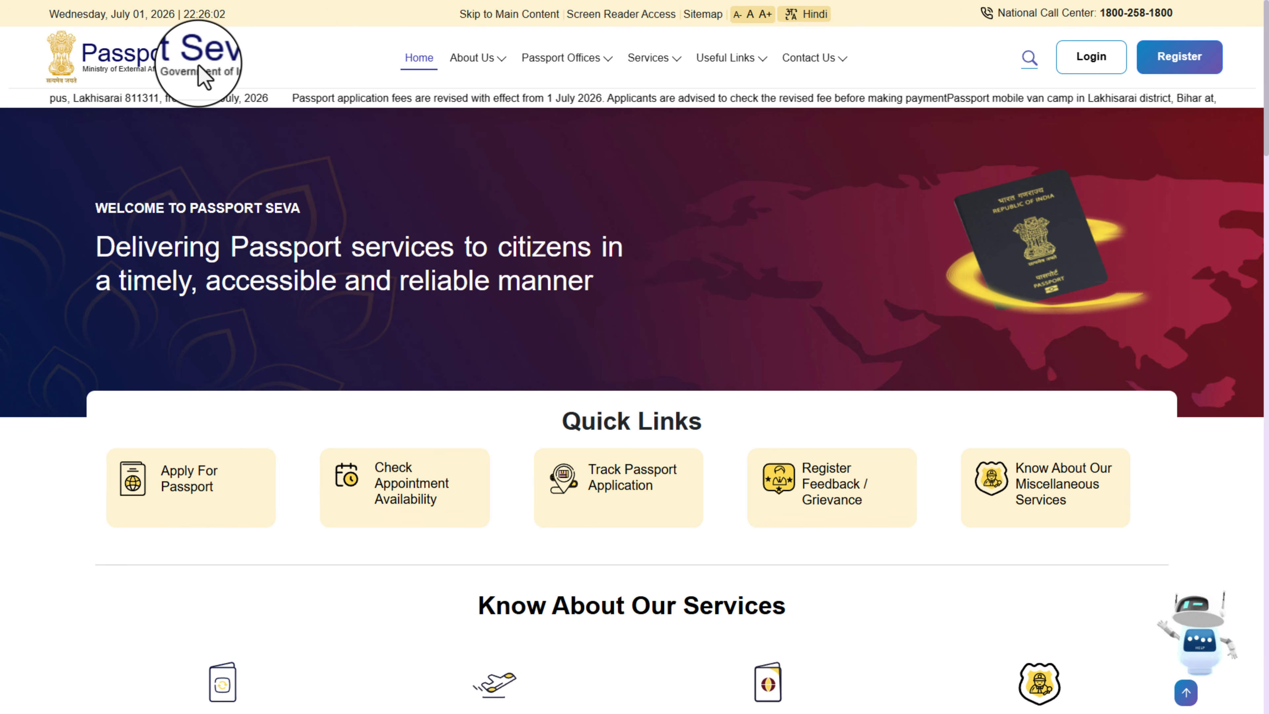
pyautogui.click(1093, 70)
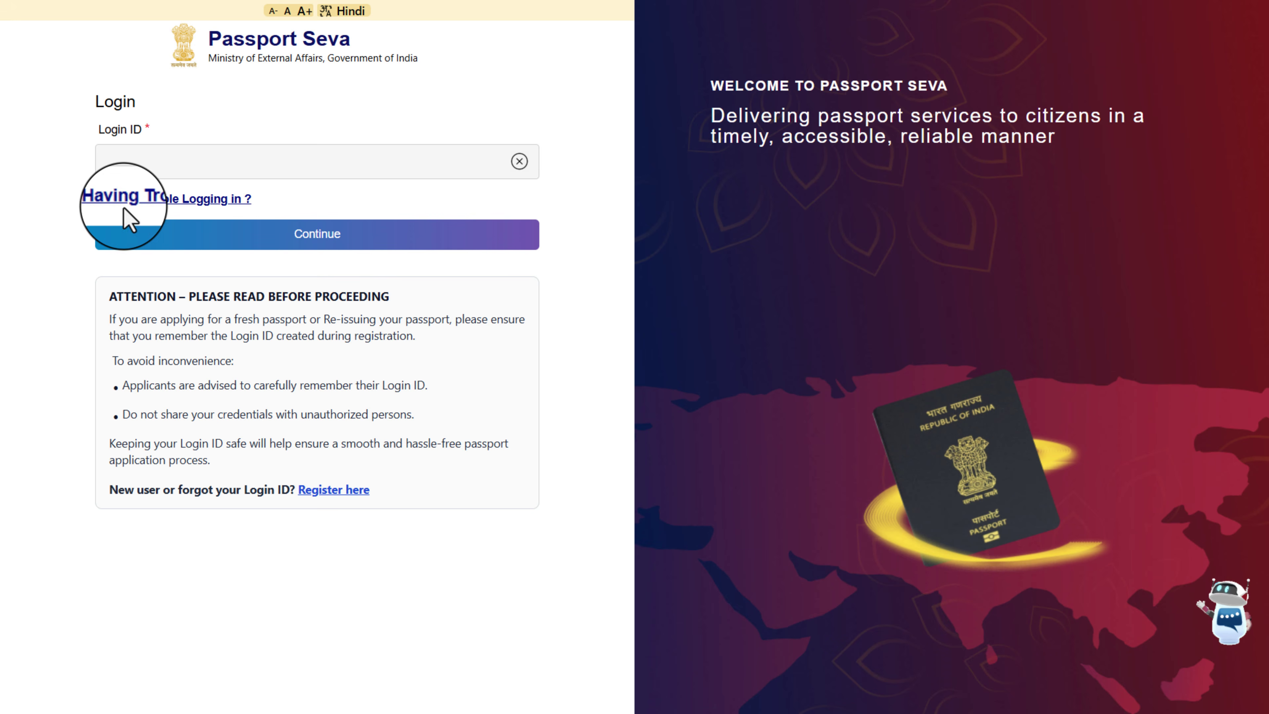
pyautogui.click(191, 209)
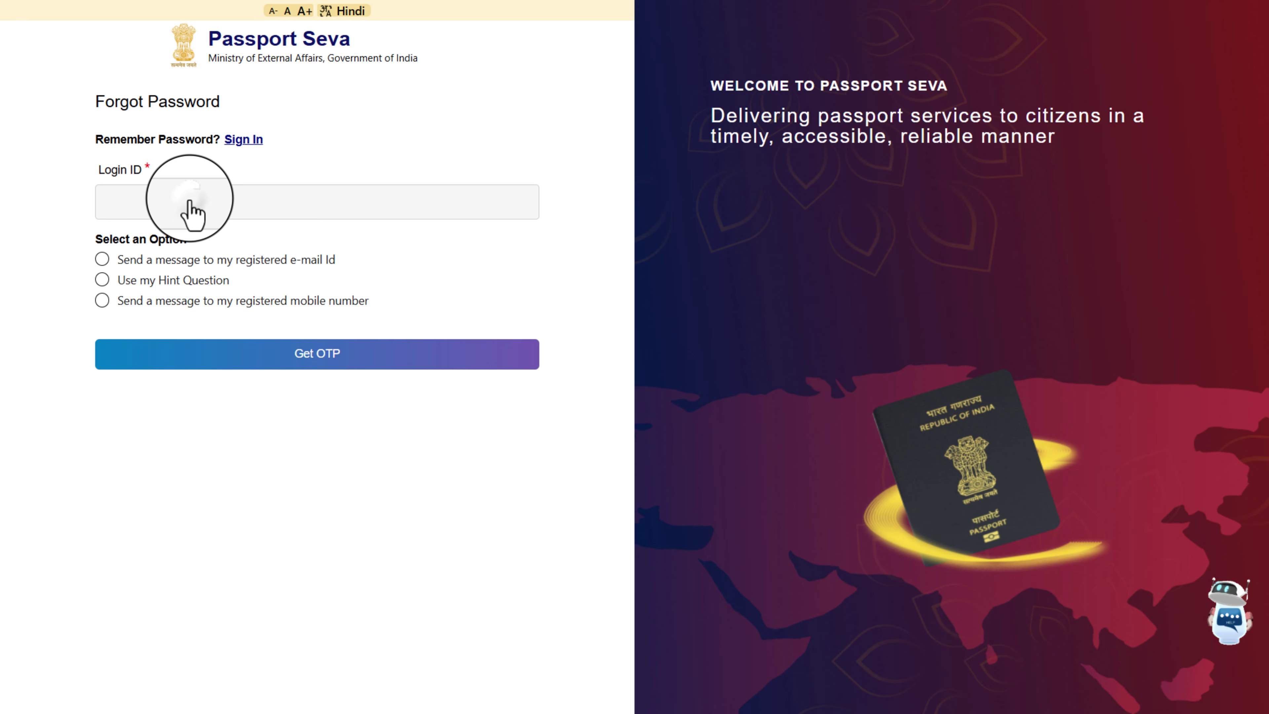
pyautogui.click(187, 200)
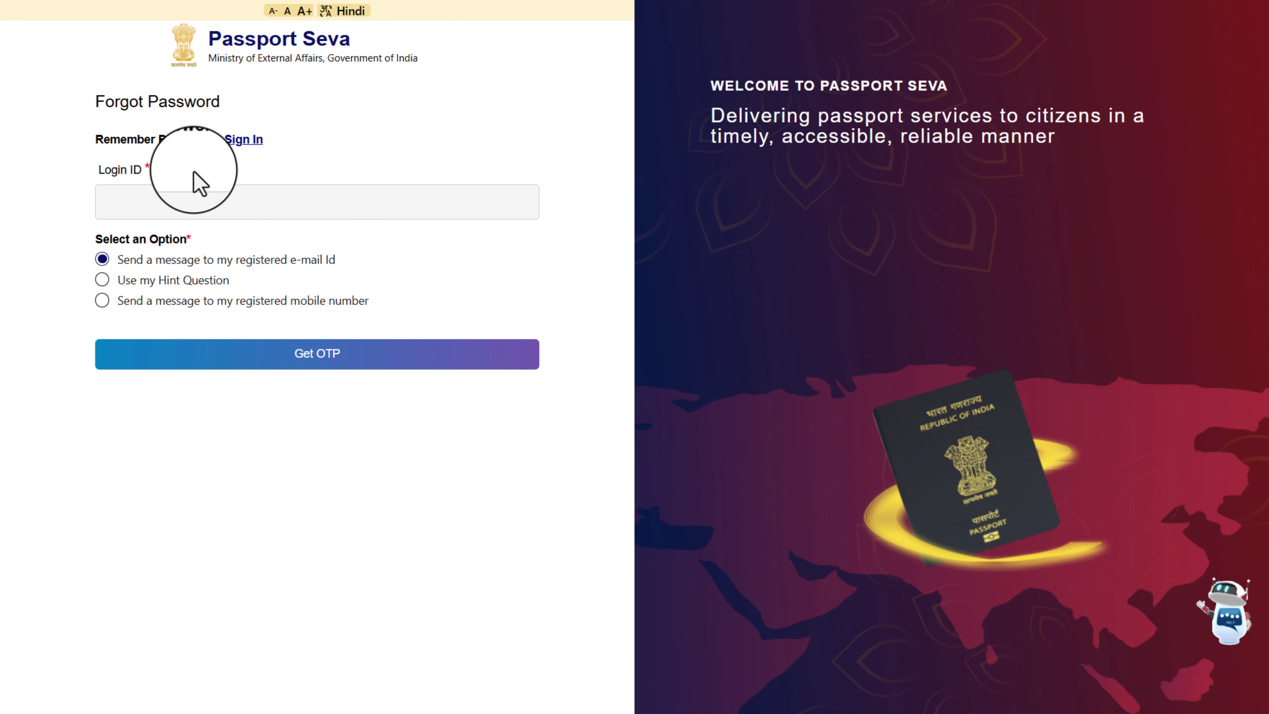
pyautogui.click(270, 196)
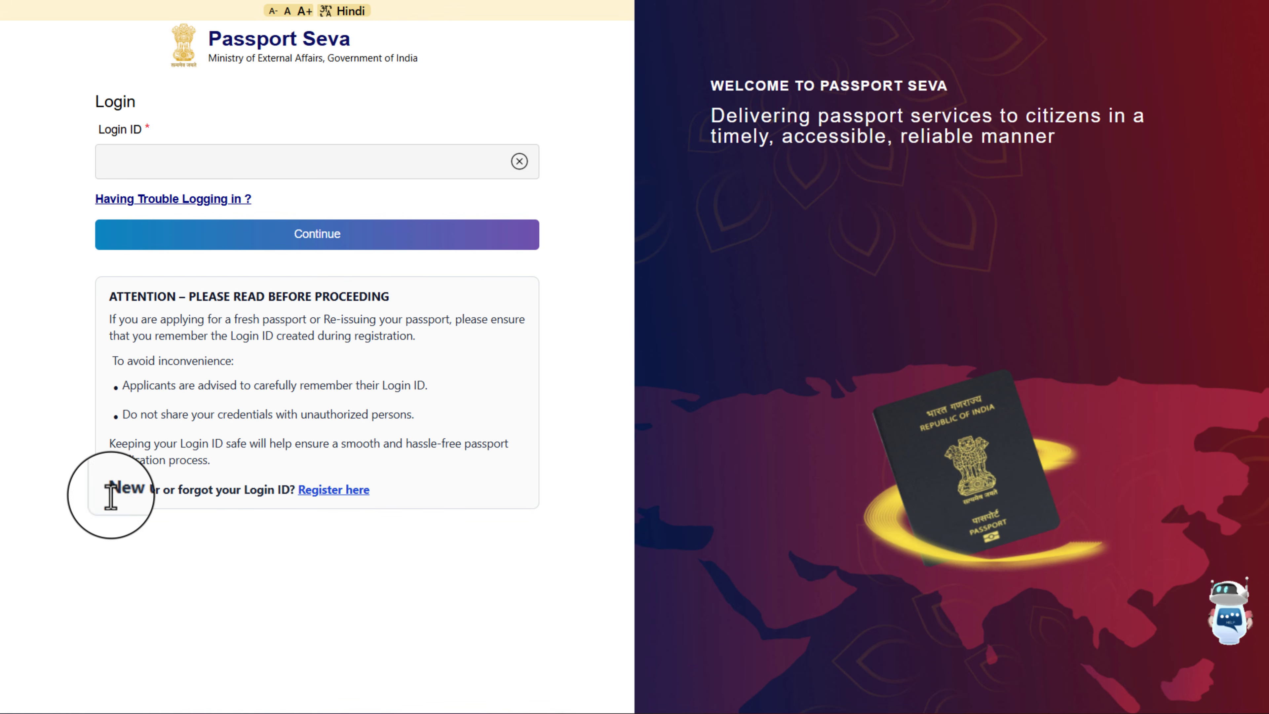
# Start a new user registration and choose Passport Office with Mumbai selected
pyautogui.click(330, 491)
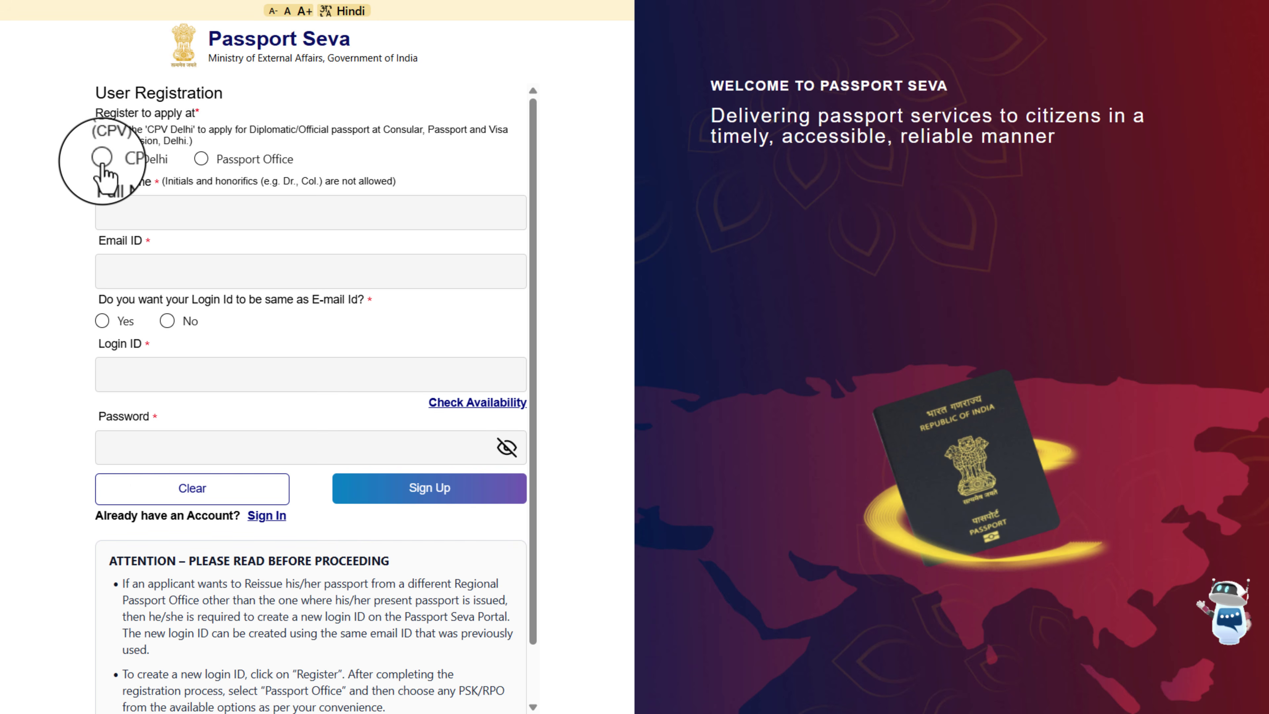
pyautogui.click(201, 159)
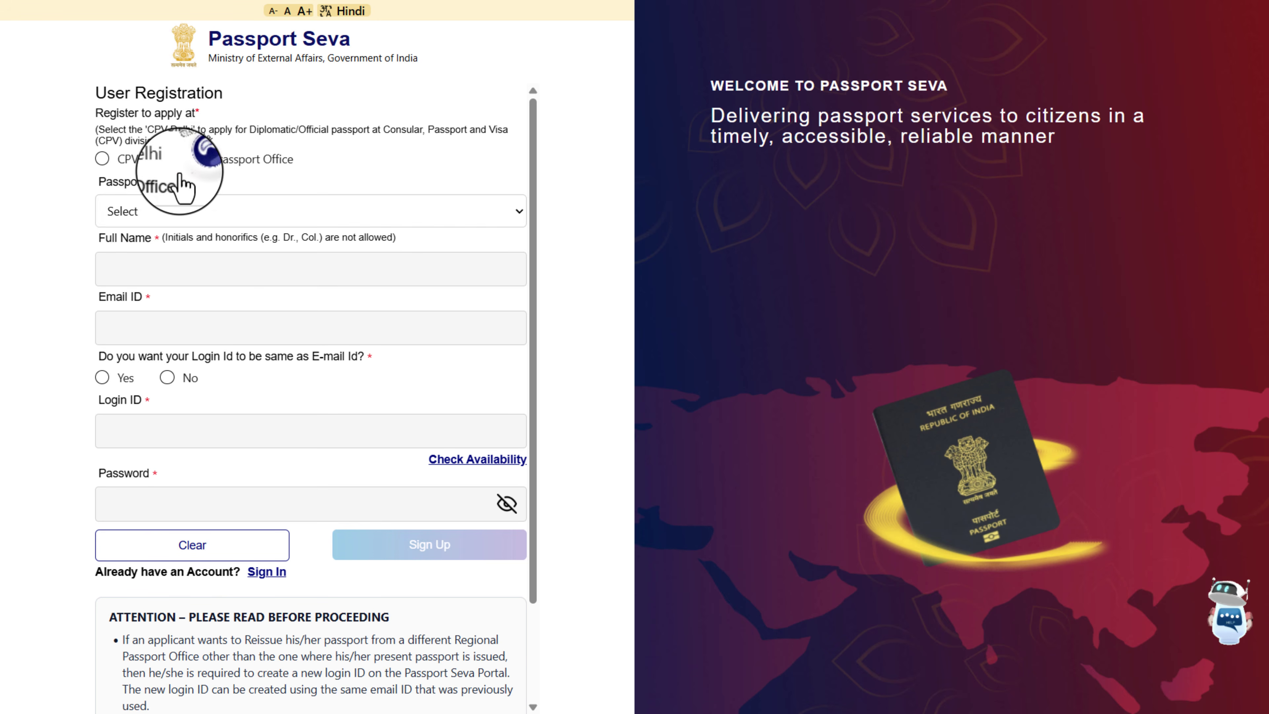
pyautogui.click(144, 211)
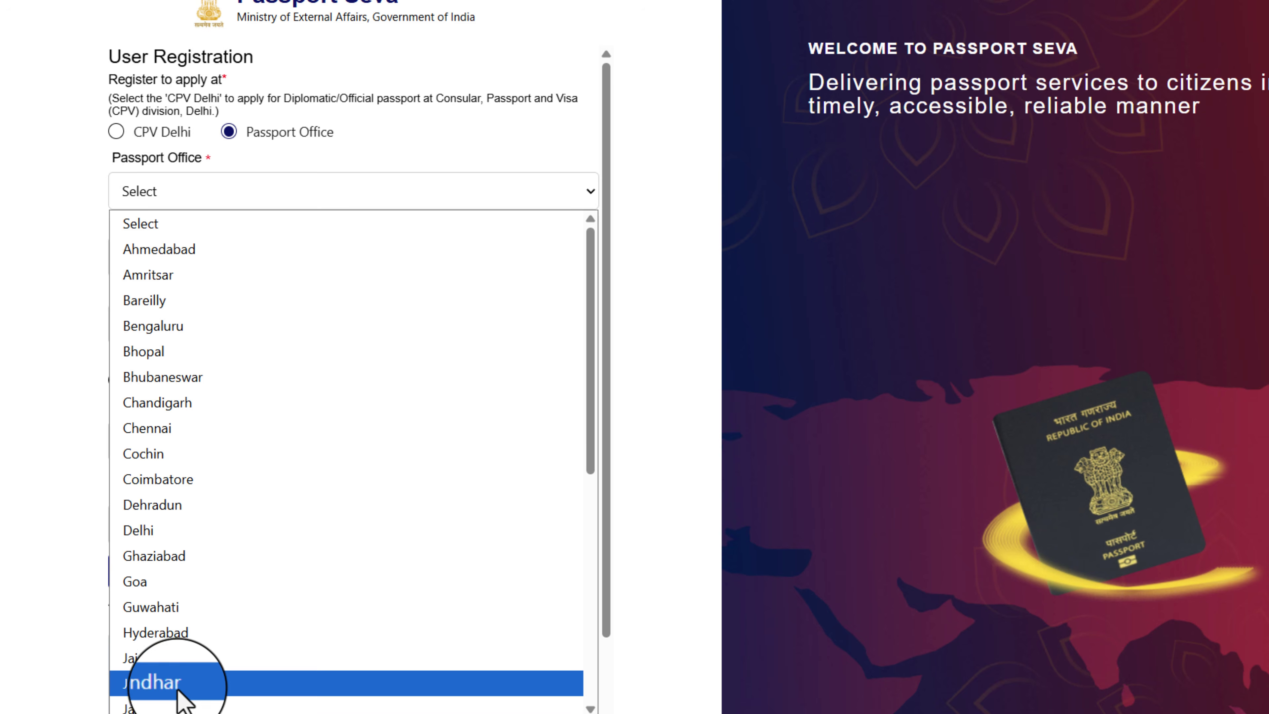
pyautogui.scroll(-5, 237, 589)
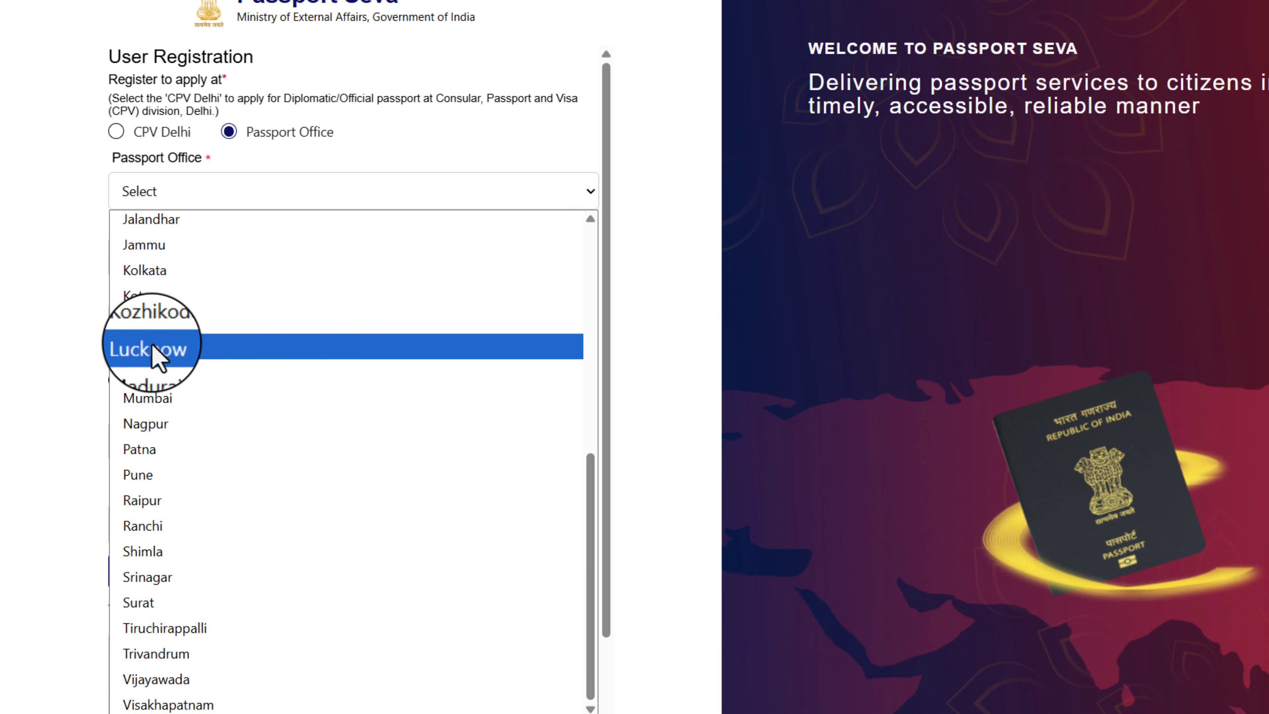
pyautogui.scroll(5, 217, 403)
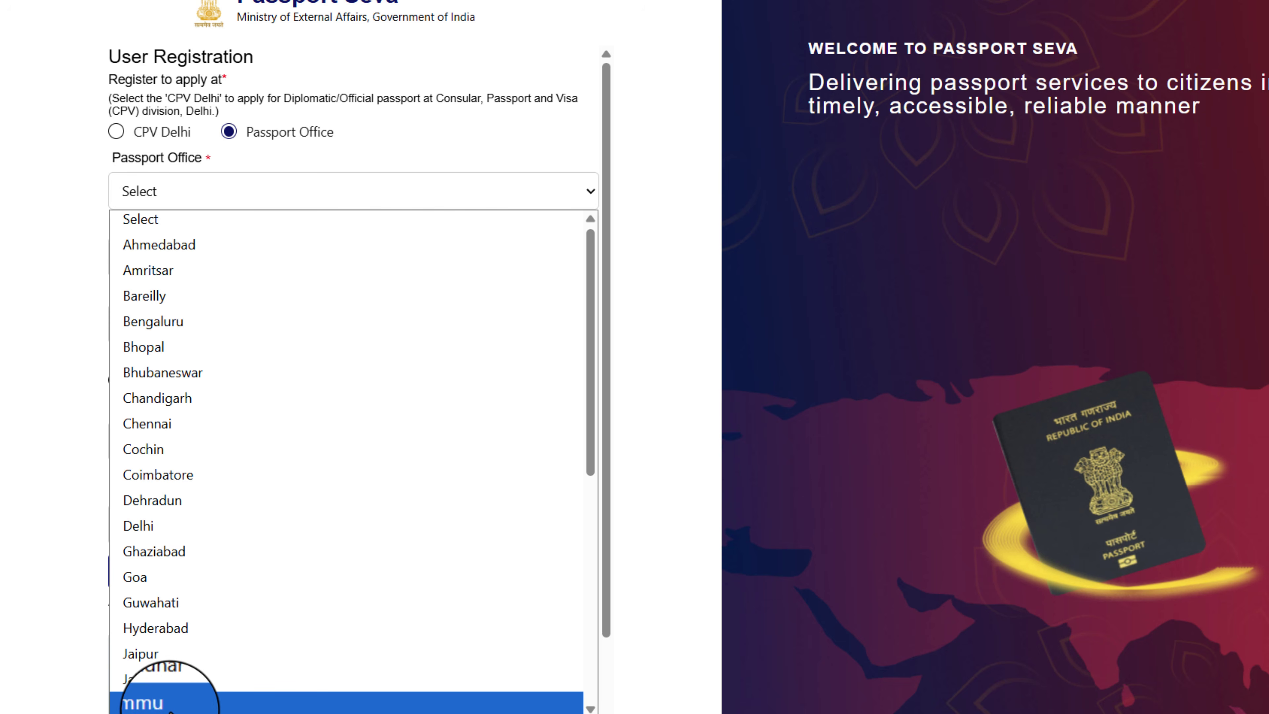
pyautogui.scroll(-5, 223, 604)
pyautogui.scroll(5, 192, 430)
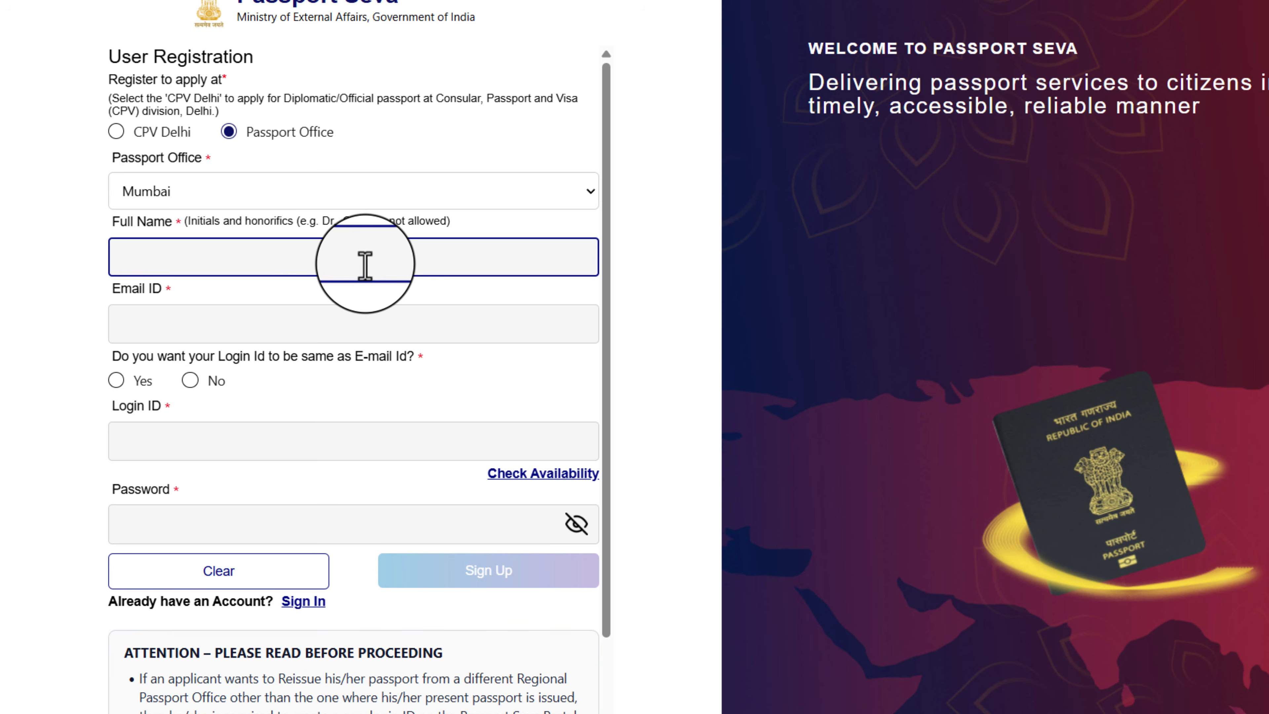
# Enter the applicant's e-mail address and set the Login ID to match it
pyautogui.click(157, 330)
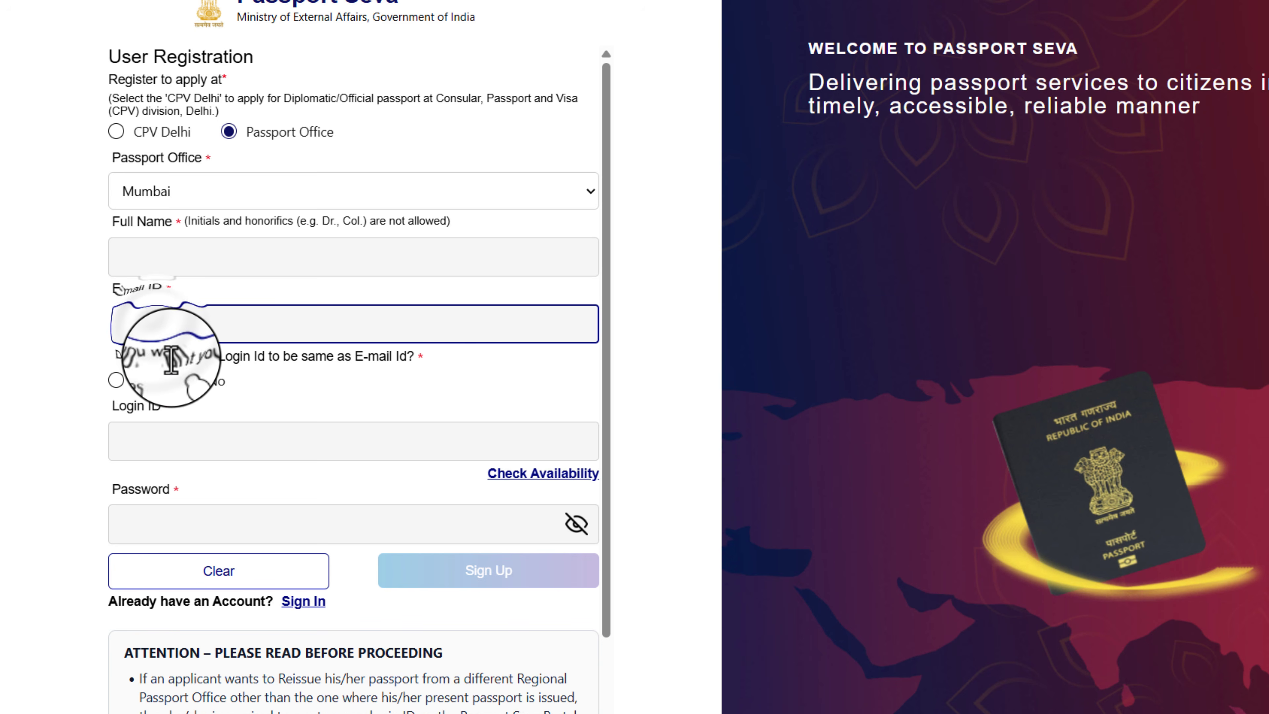
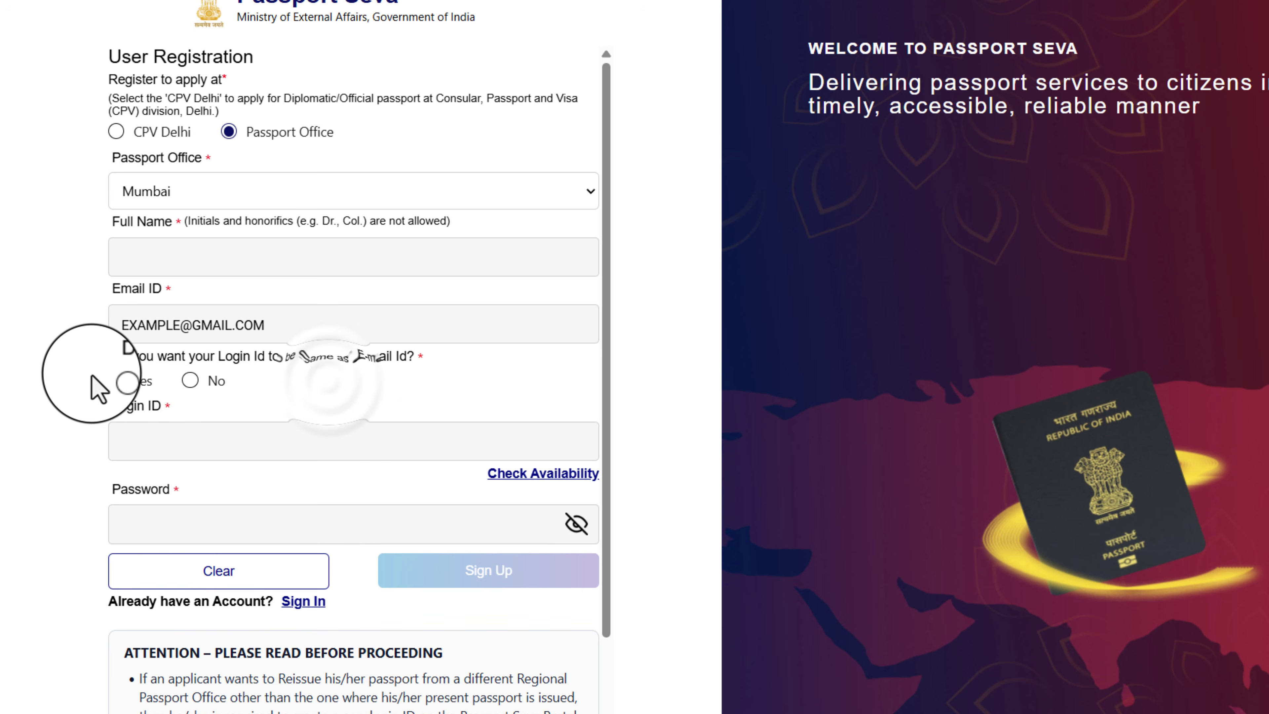
pyautogui.click(115, 380)
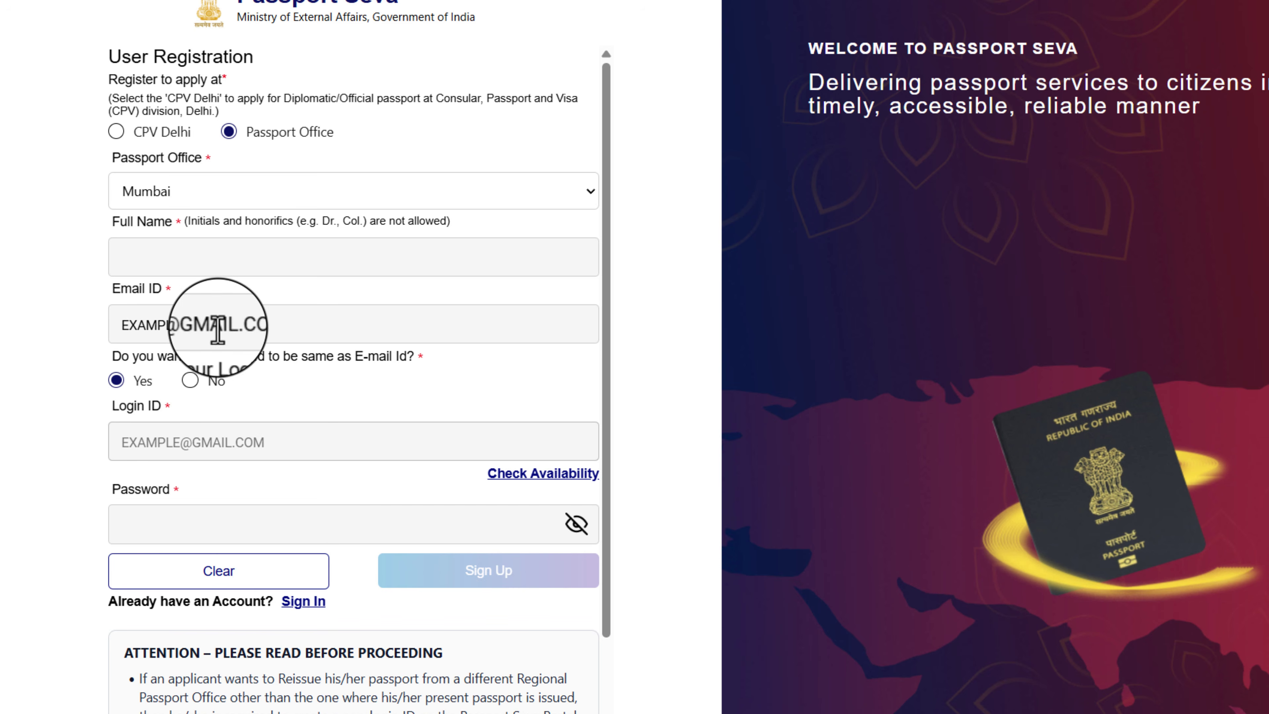
pyautogui.click(170, 524)
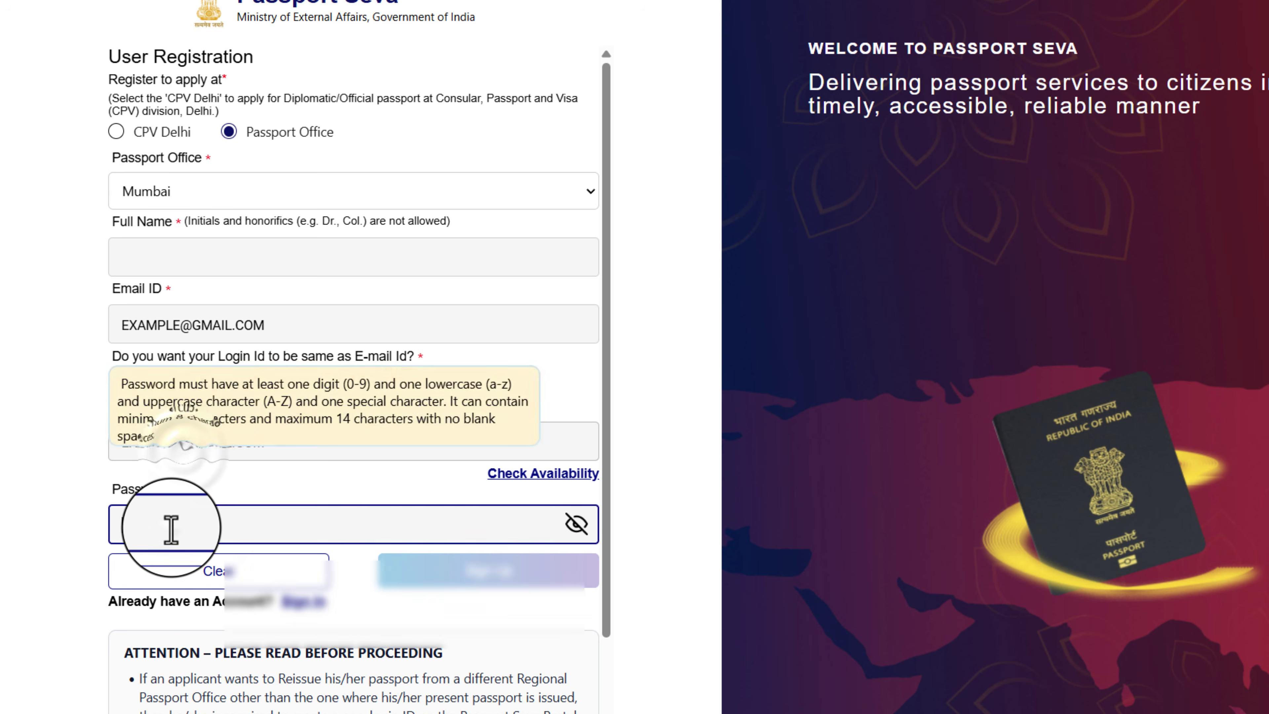
pyautogui.click(380, 484)
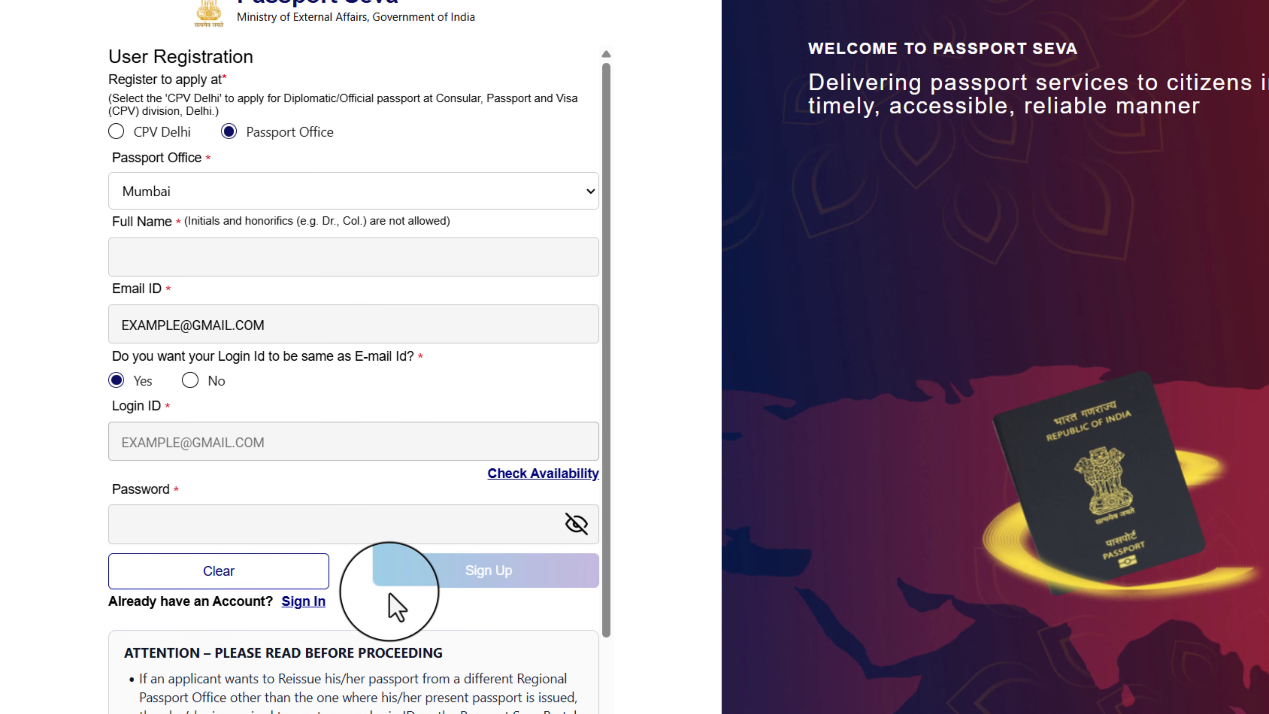
# Sign in with the Login ID using a one-time password sent by e-mail
pyautogui.click(292, 605)
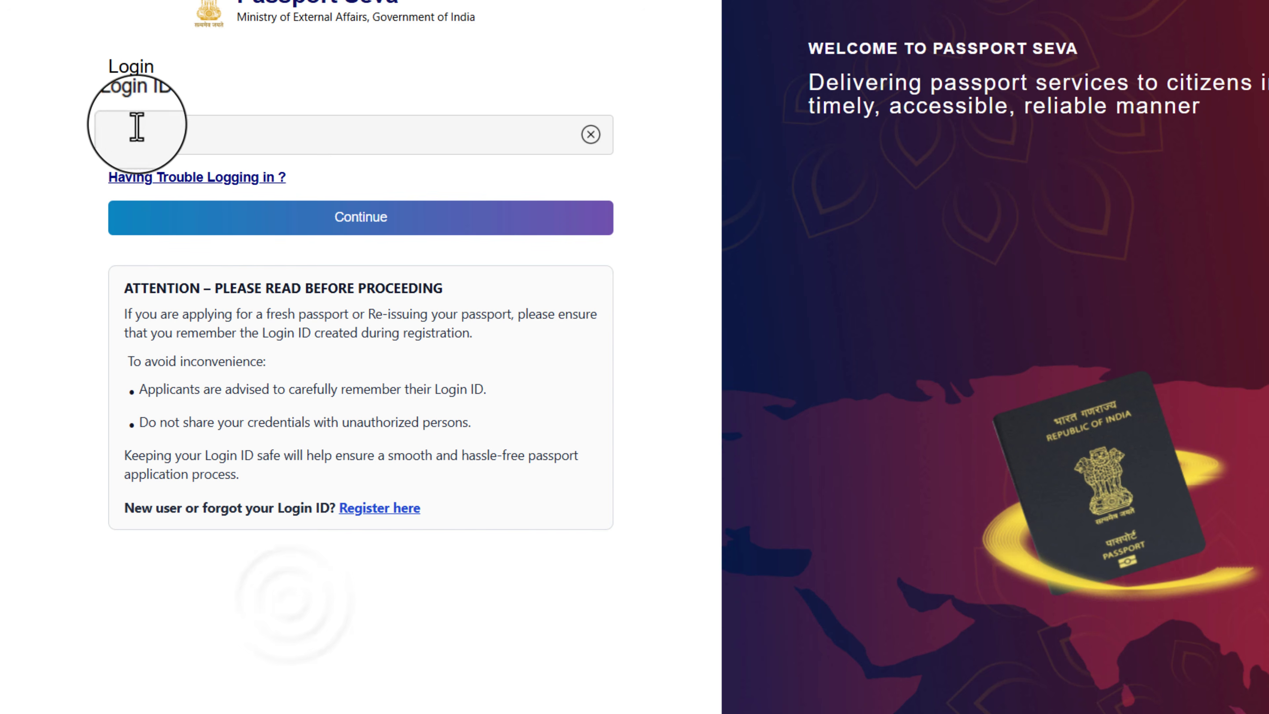
pyautogui.click(165, 128)
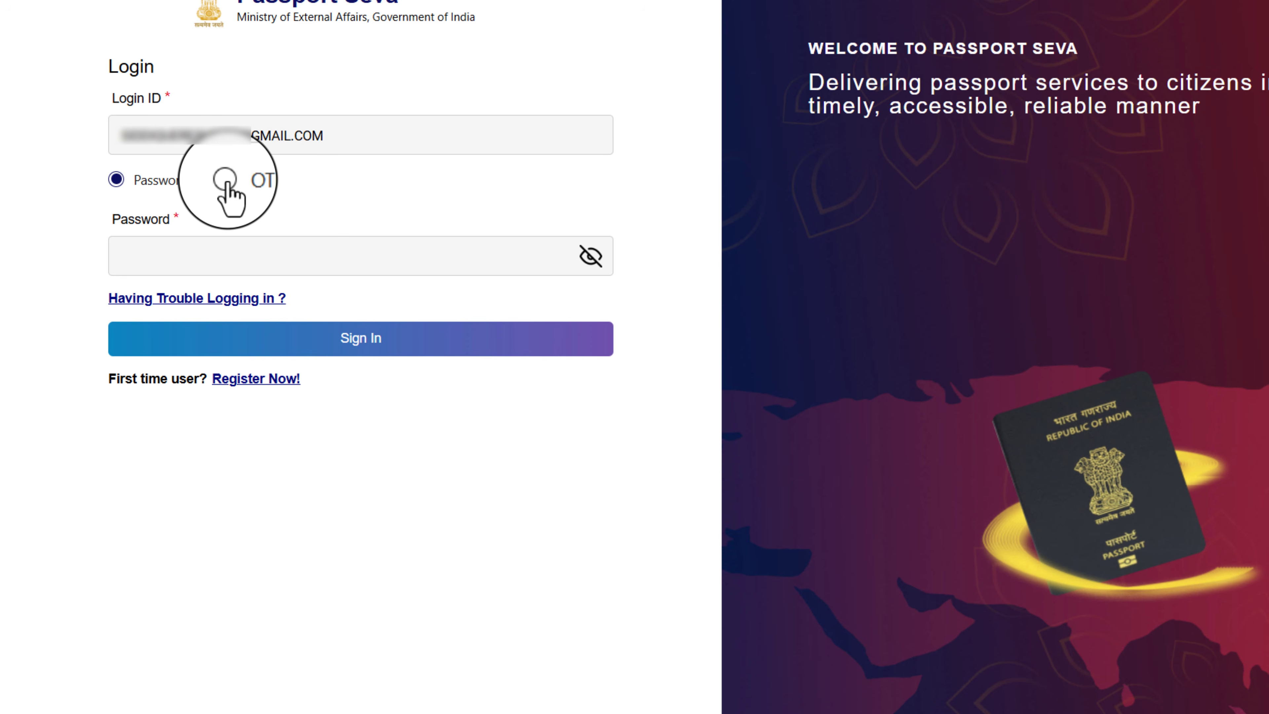
pyautogui.click(226, 180)
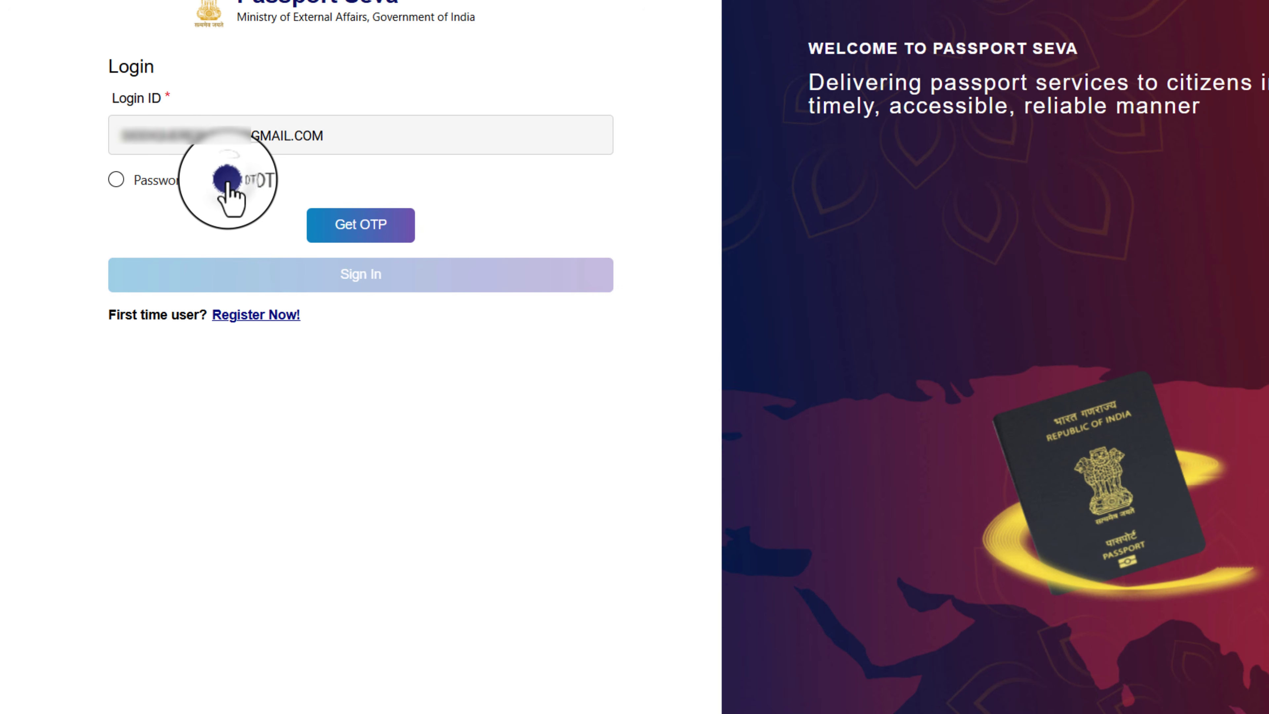
pyautogui.click(353, 235)
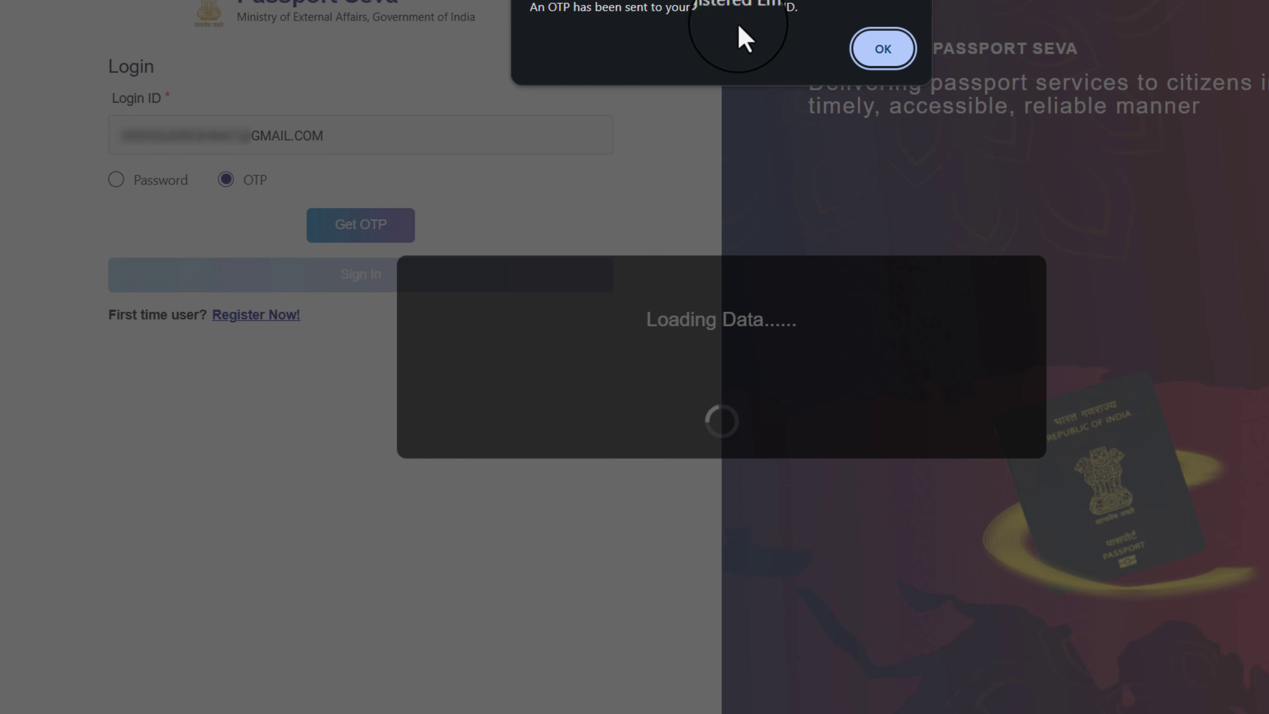
pyautogui.click(885, 49)
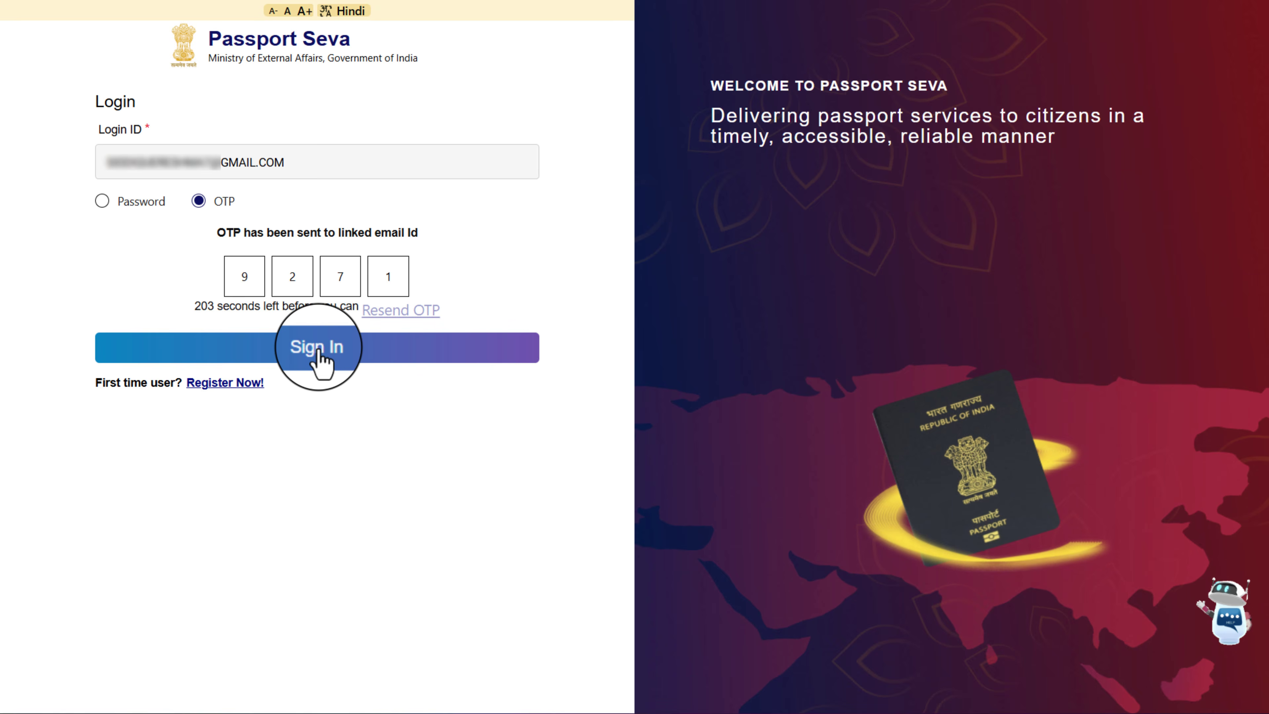
pyautogui.click(318, 351)
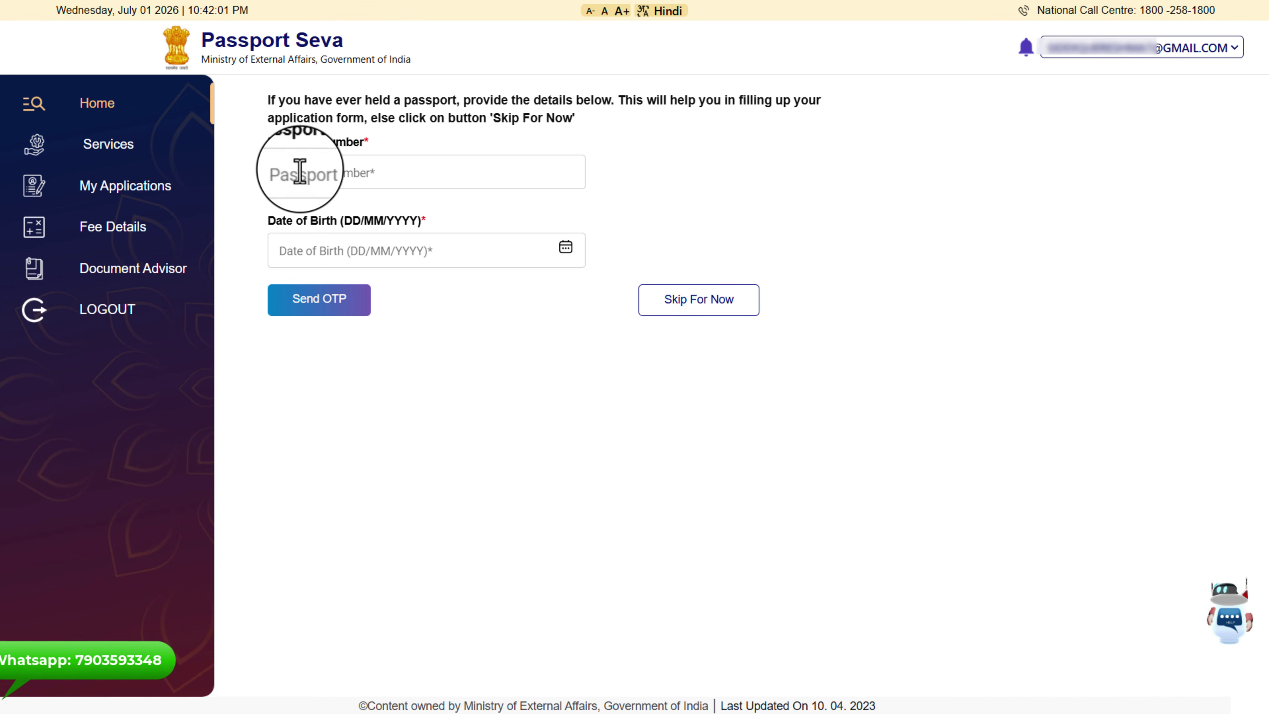
# Fill in the previous passport number and the date of birth
pyautogui.click(297, 173)
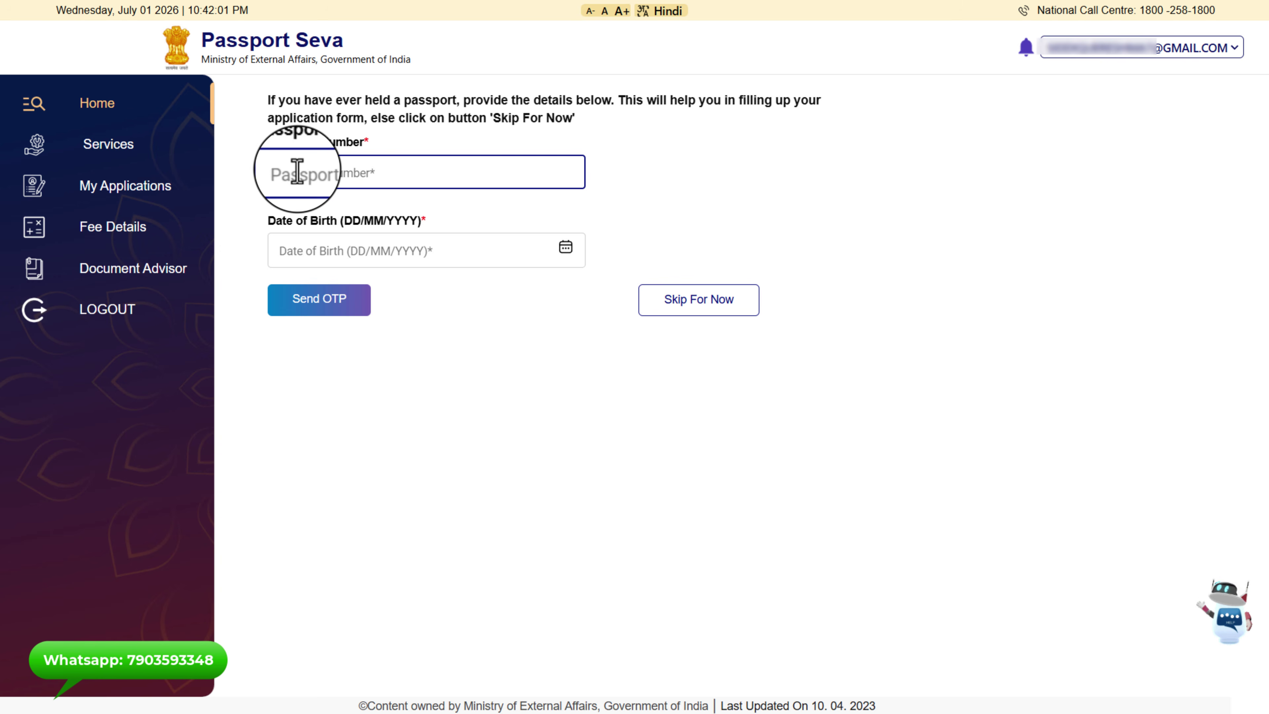
pyautogui.click(306, 254)
pyautogui.click(561, 270)
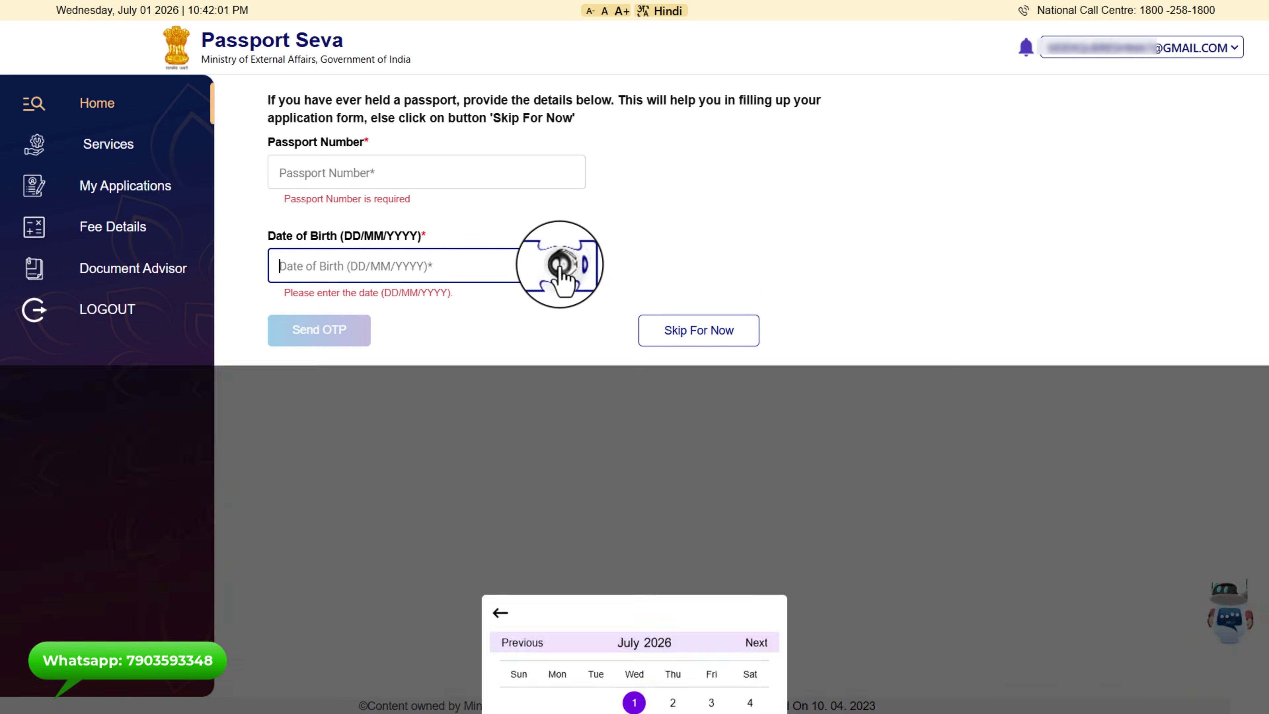
pyautogui.click(630, 279)
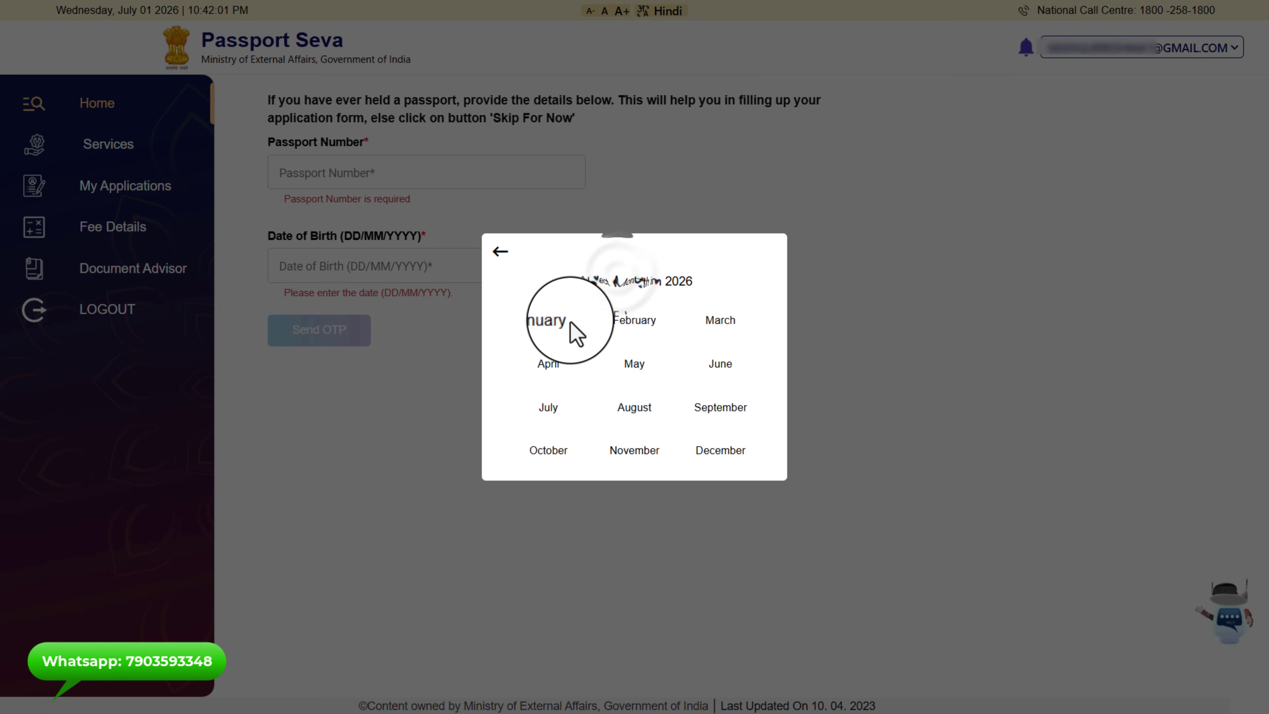
pyautogui.click(497, 253)
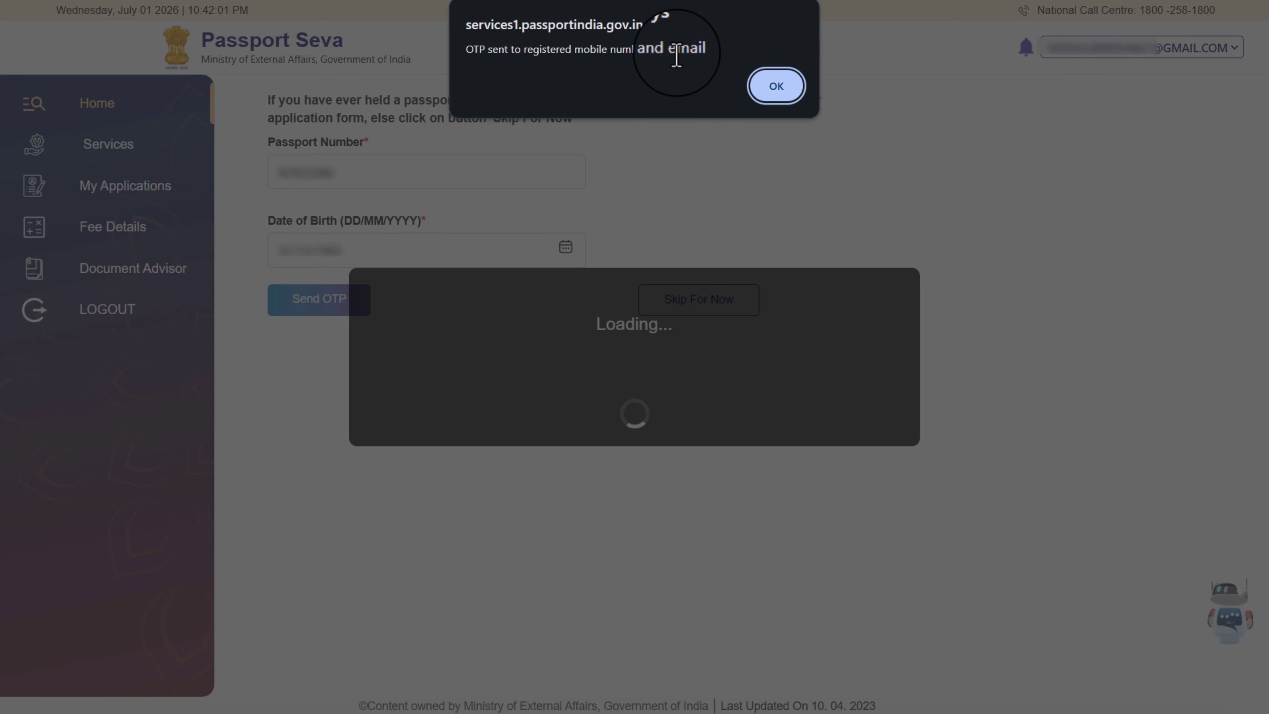
# Dismiss the OTP-sent notice and enter the six-digit mobile OTP
pyautogui.click(775, 86)
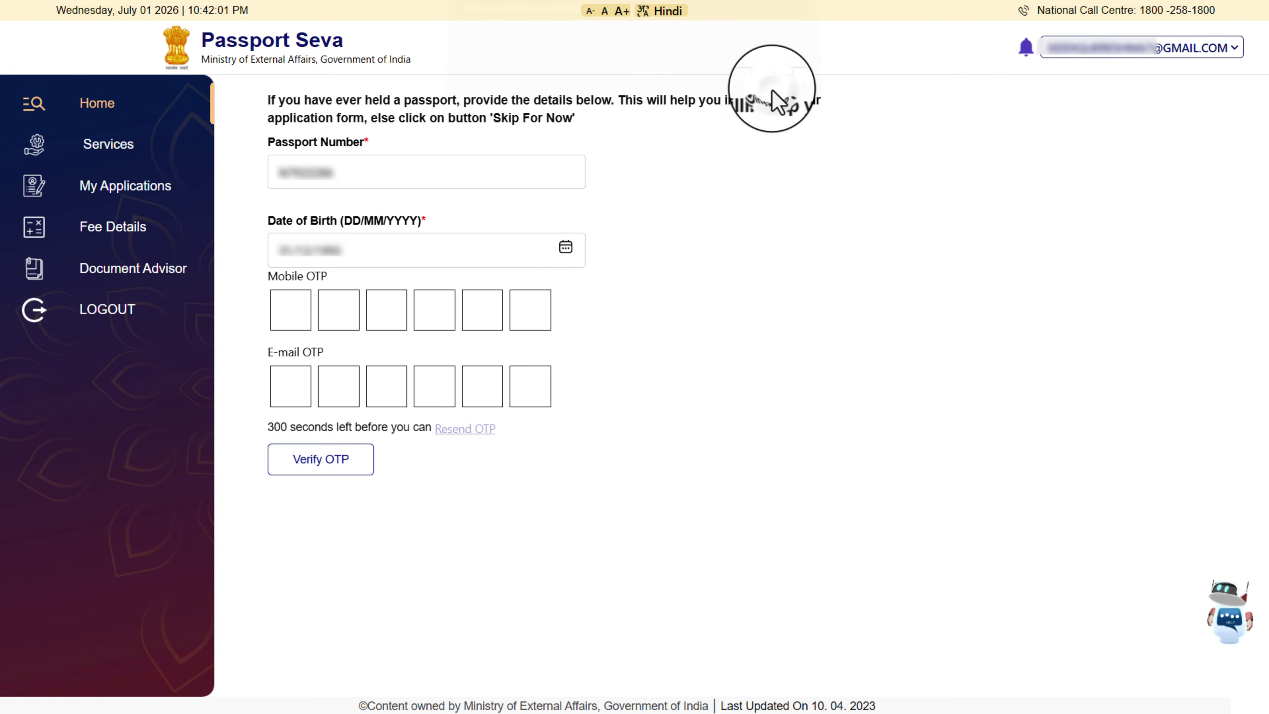
pyautogui.click(297, 310)
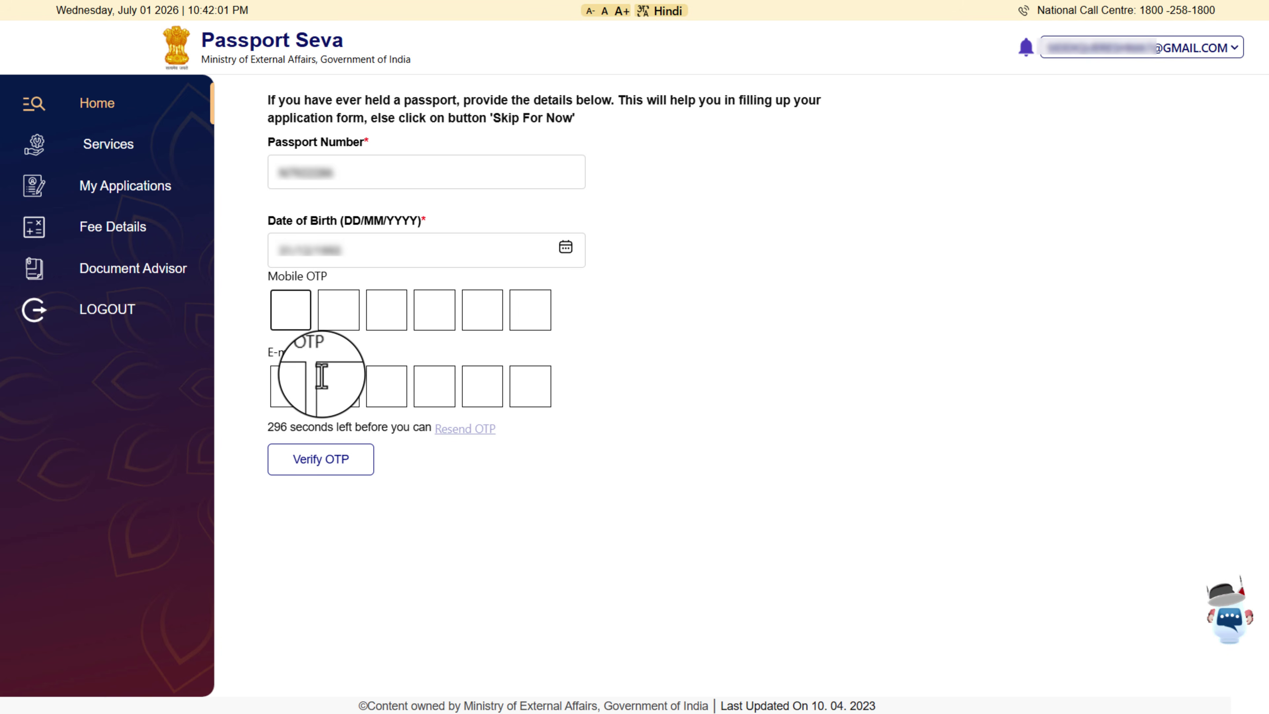
pyautogui.click(288, 380)
pyautogui.click(432, 387)
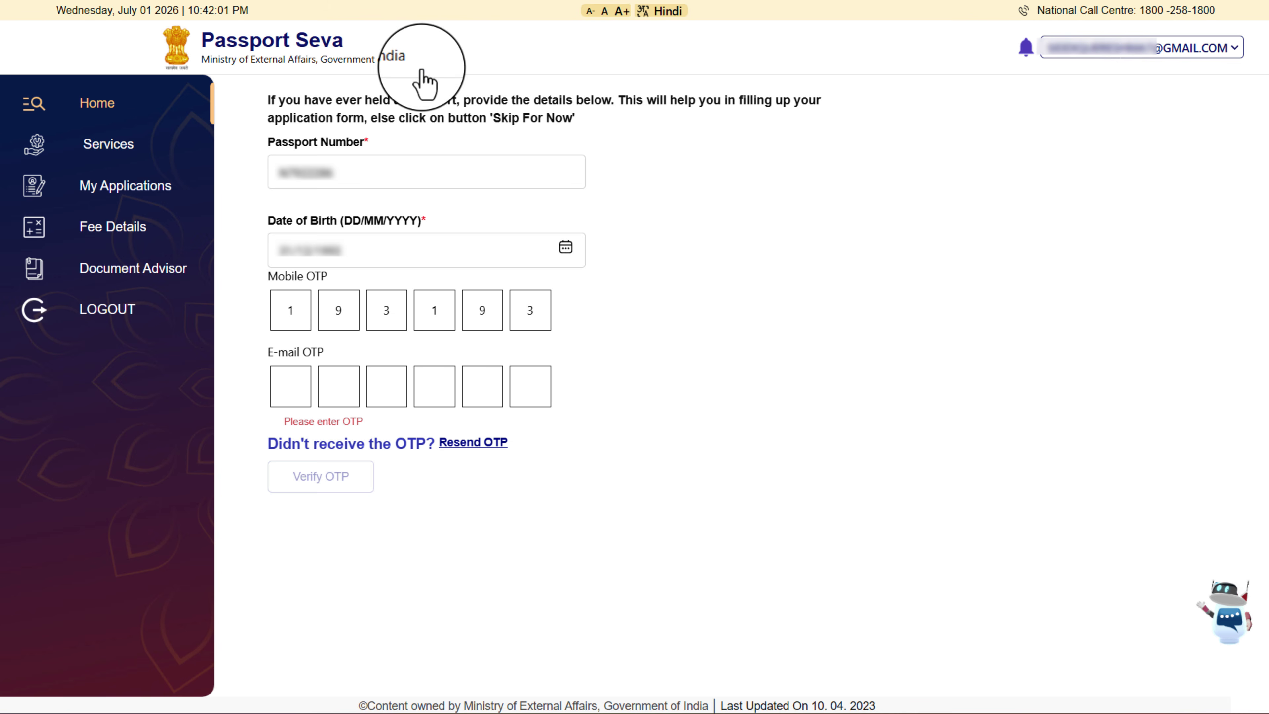
# From Services, begin a Fresh Passport/Re-Issue application, skip prior-passport details, and confirm the office
pyautogui.click(114, 150)
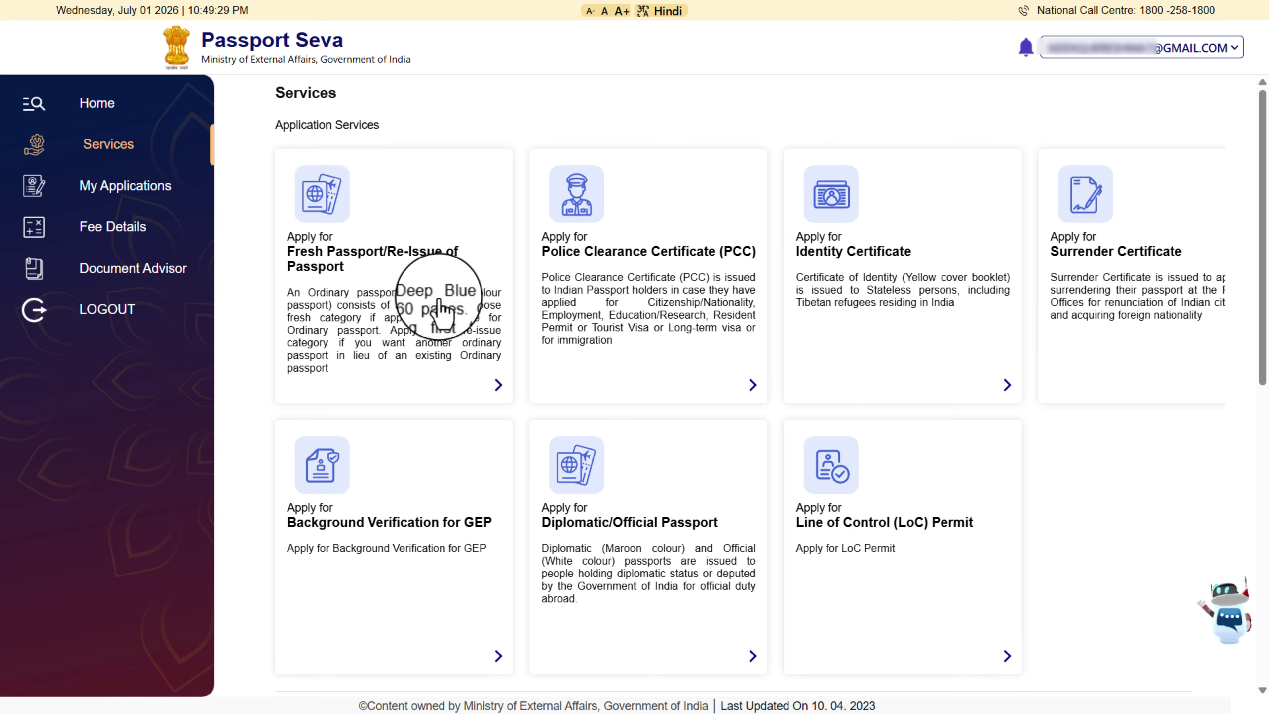
pyautogui.click(434, 300)
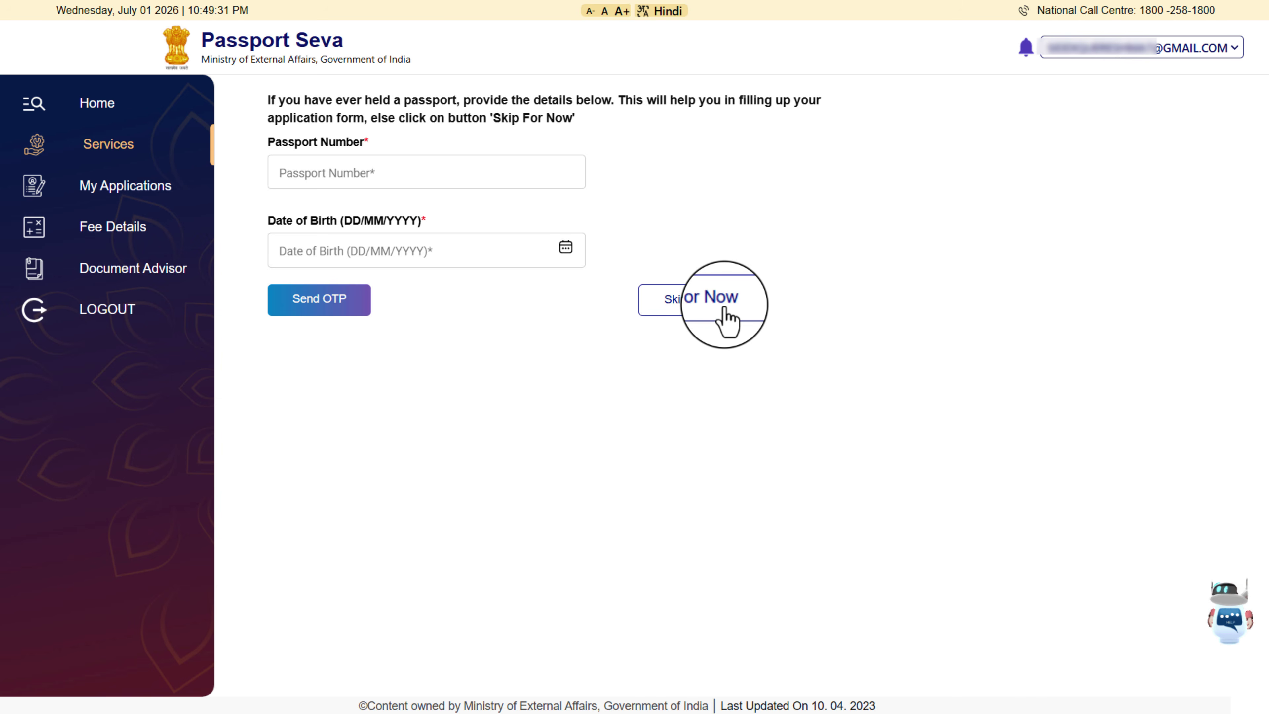
pyautogui.click(683, 309)
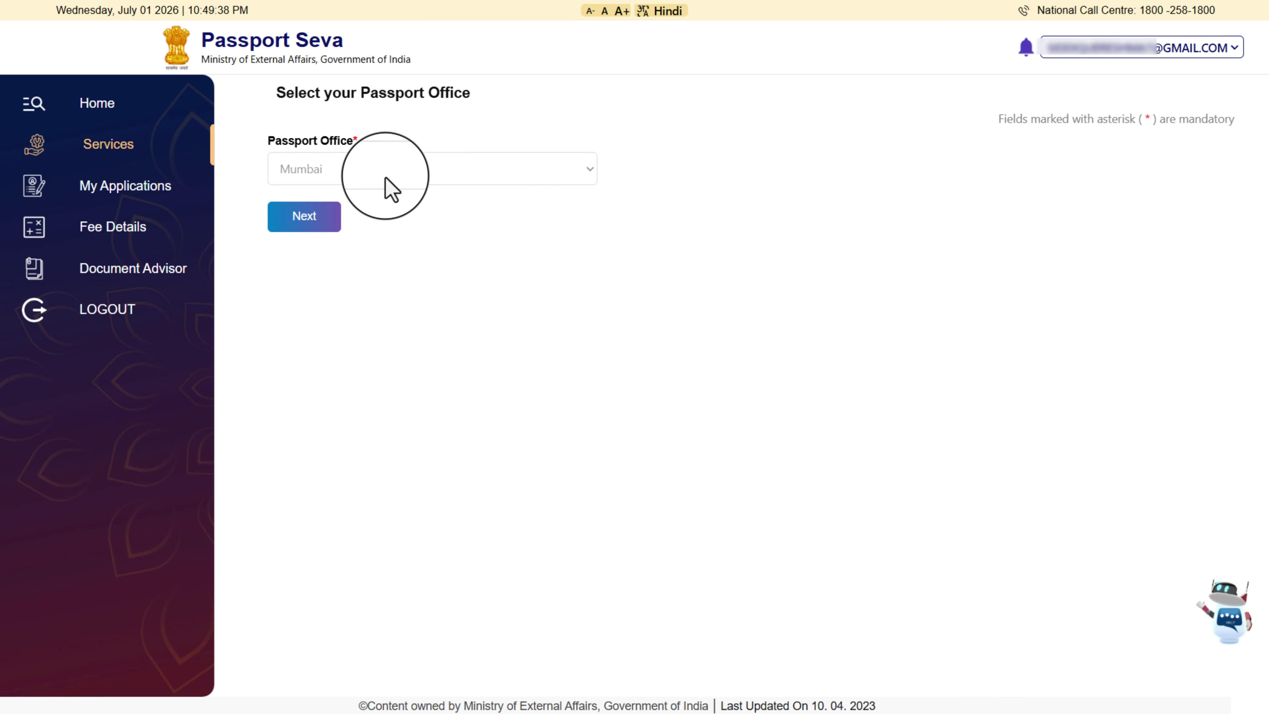
pyautogui.click(306, 223)
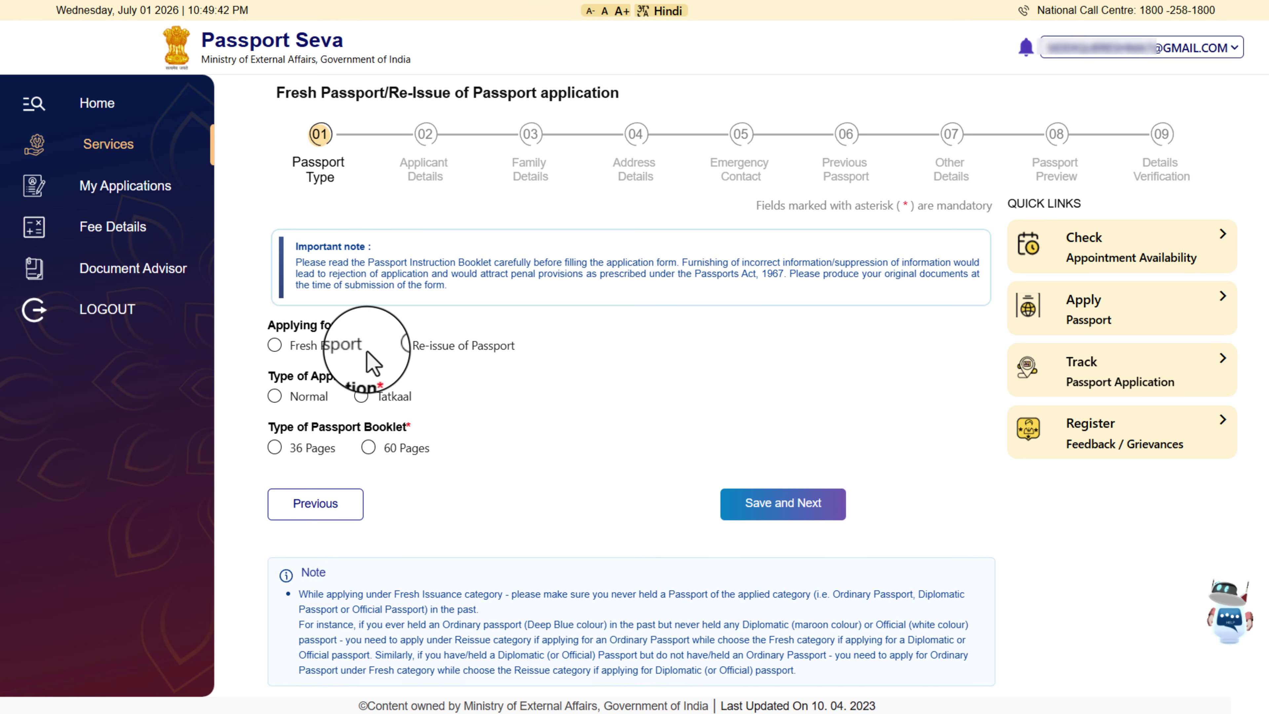
# Choose Re-issue of Passport, citing validity expiring within 3 years and changed personal particulars
pyautogui.click(399, 349)
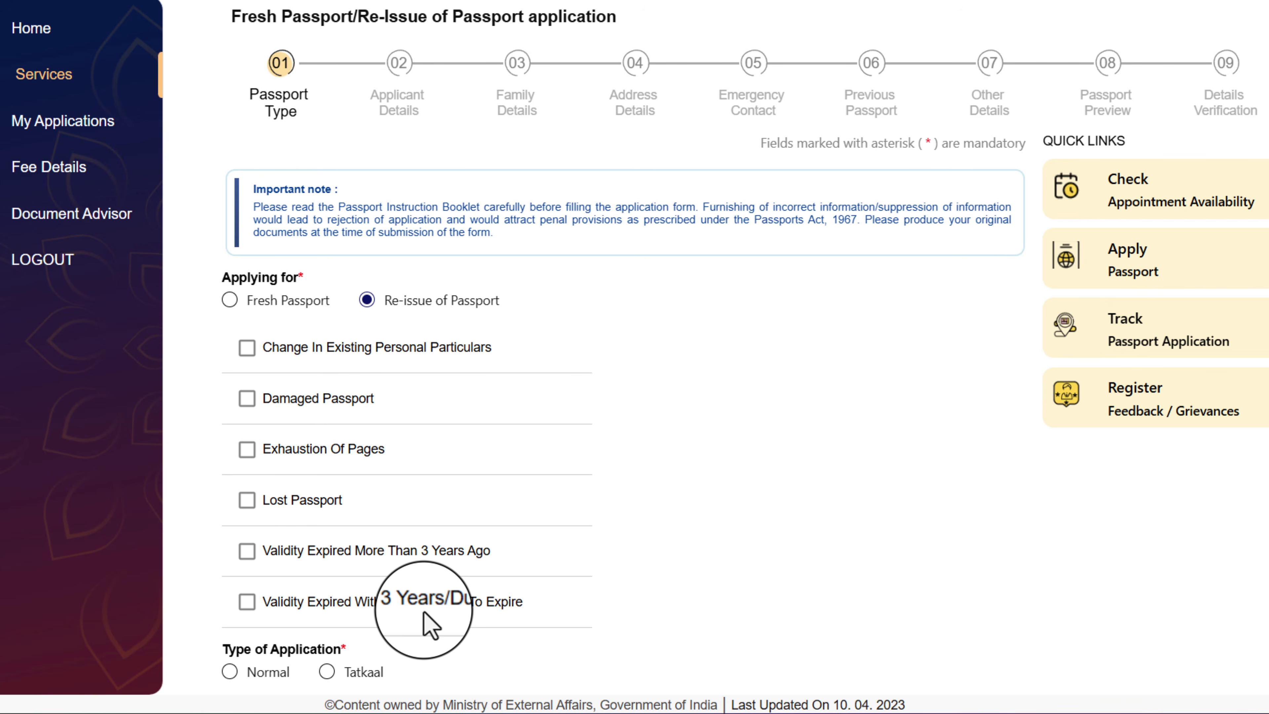
pyautogui.click(246, 602)
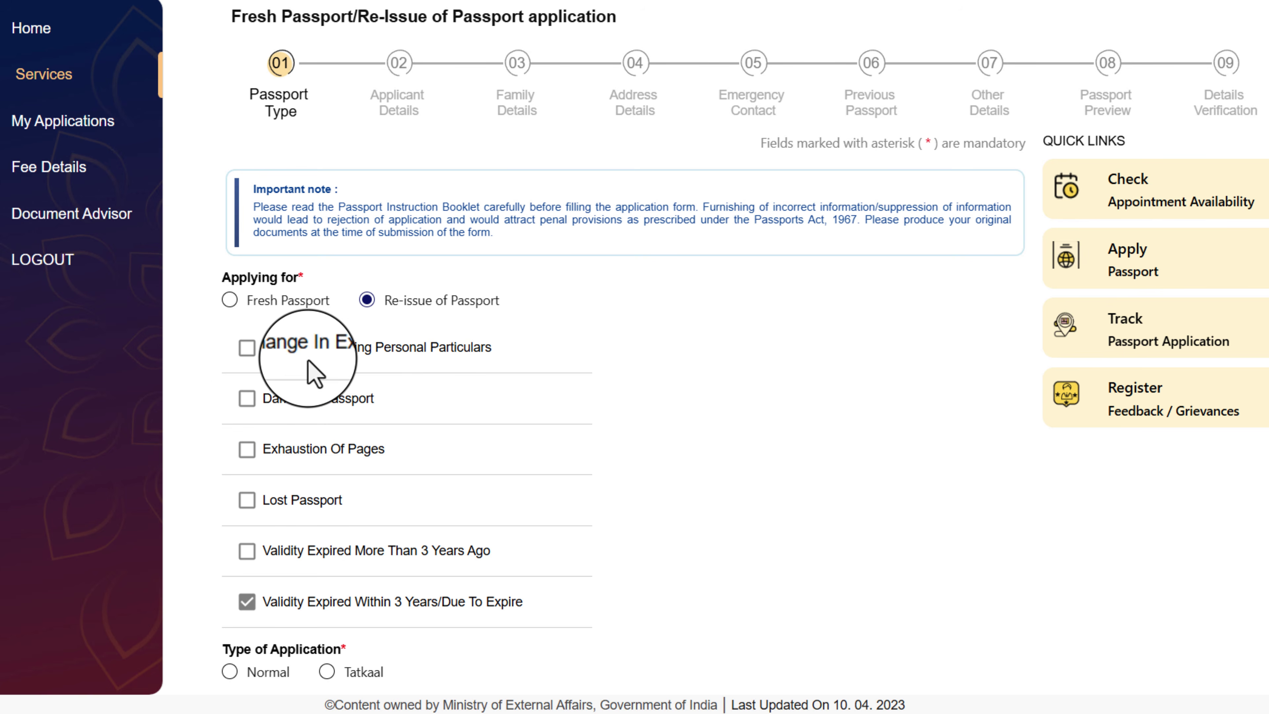
pyautogui.click(247, 347)
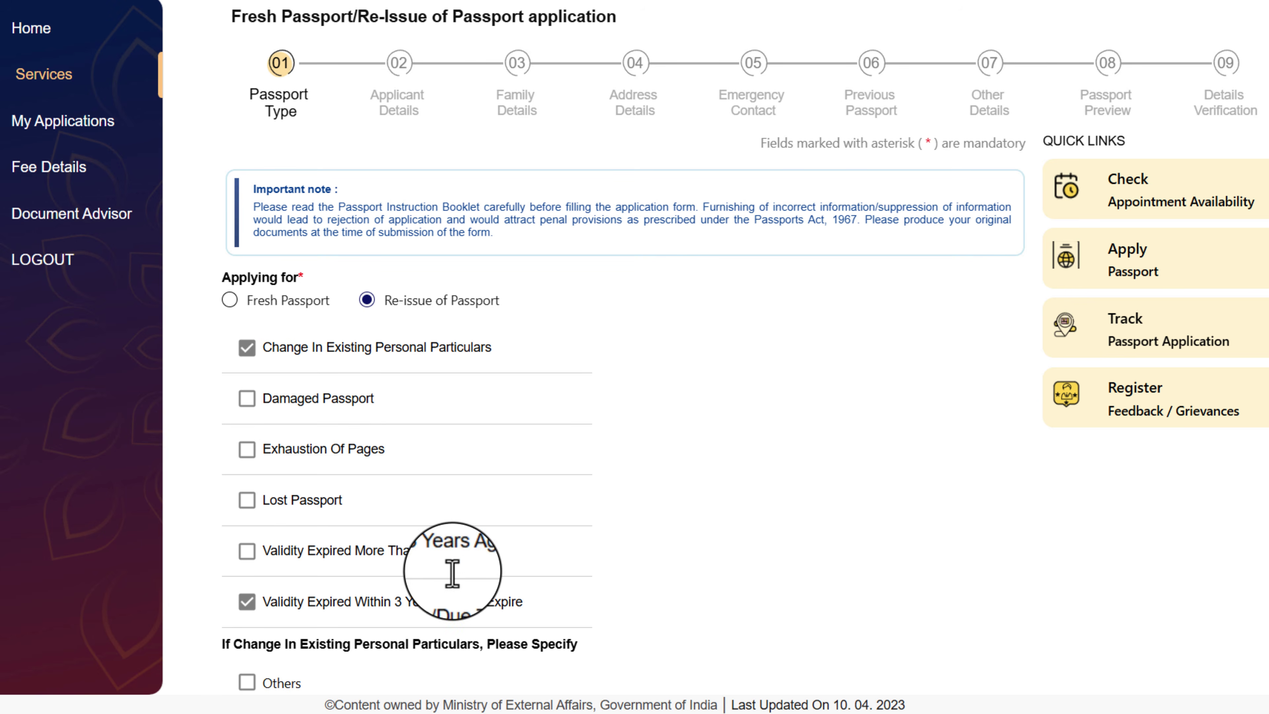
# Tick Spouse Name as changed, choose Normal with a 36-page booklet, and save
pyautogui.scroll(-8, 241, 184)
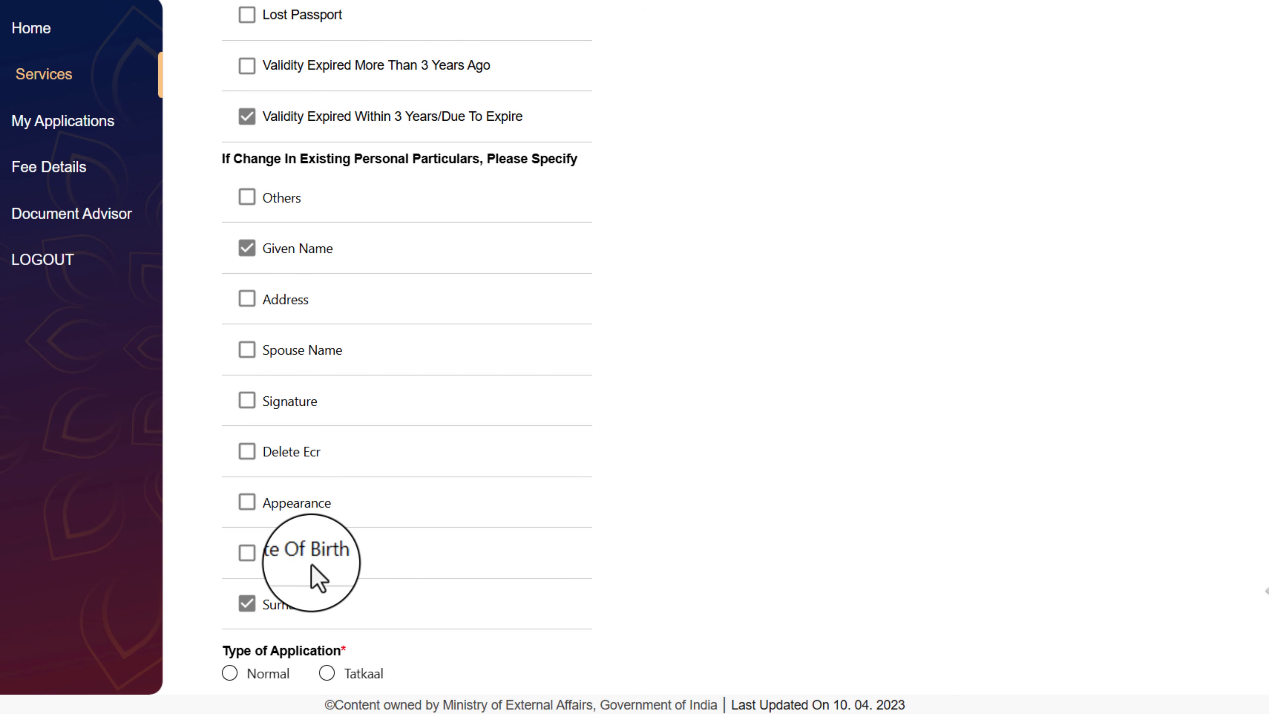
pyautogui.click(247, 352)
pyautogui.scroll(-5, 1265, 595)
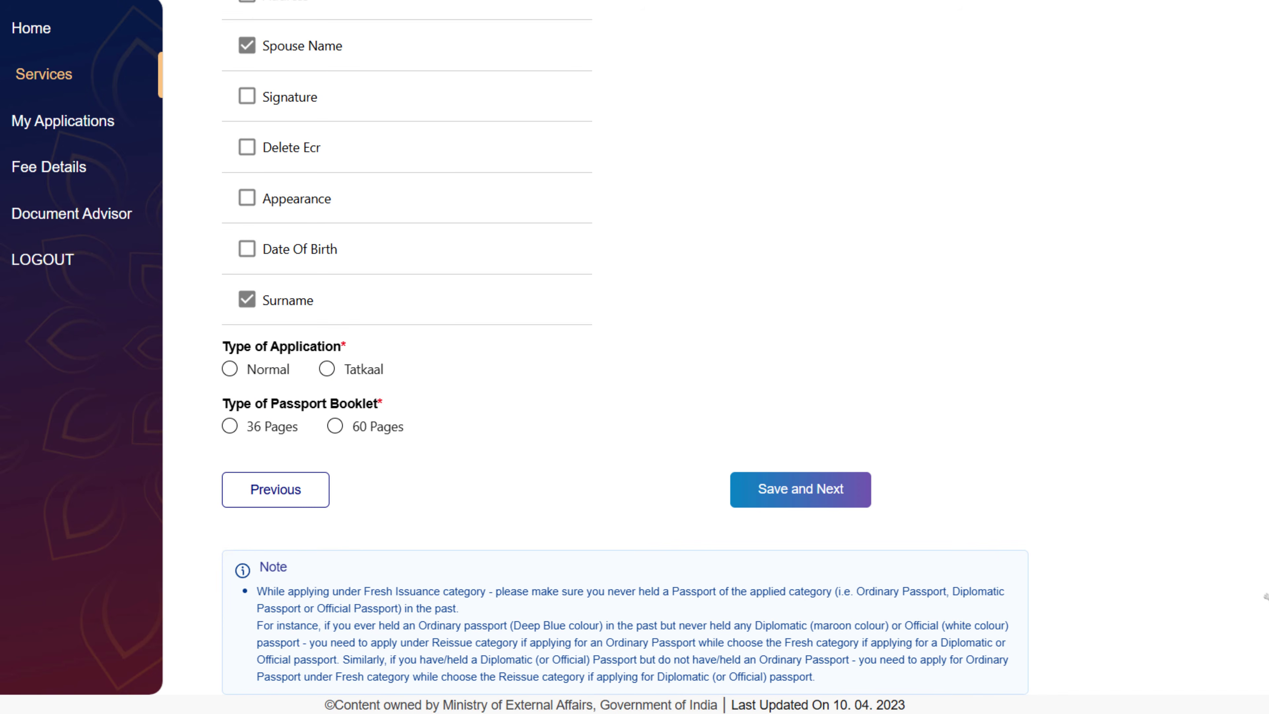
pyautogui.click(230, 370)
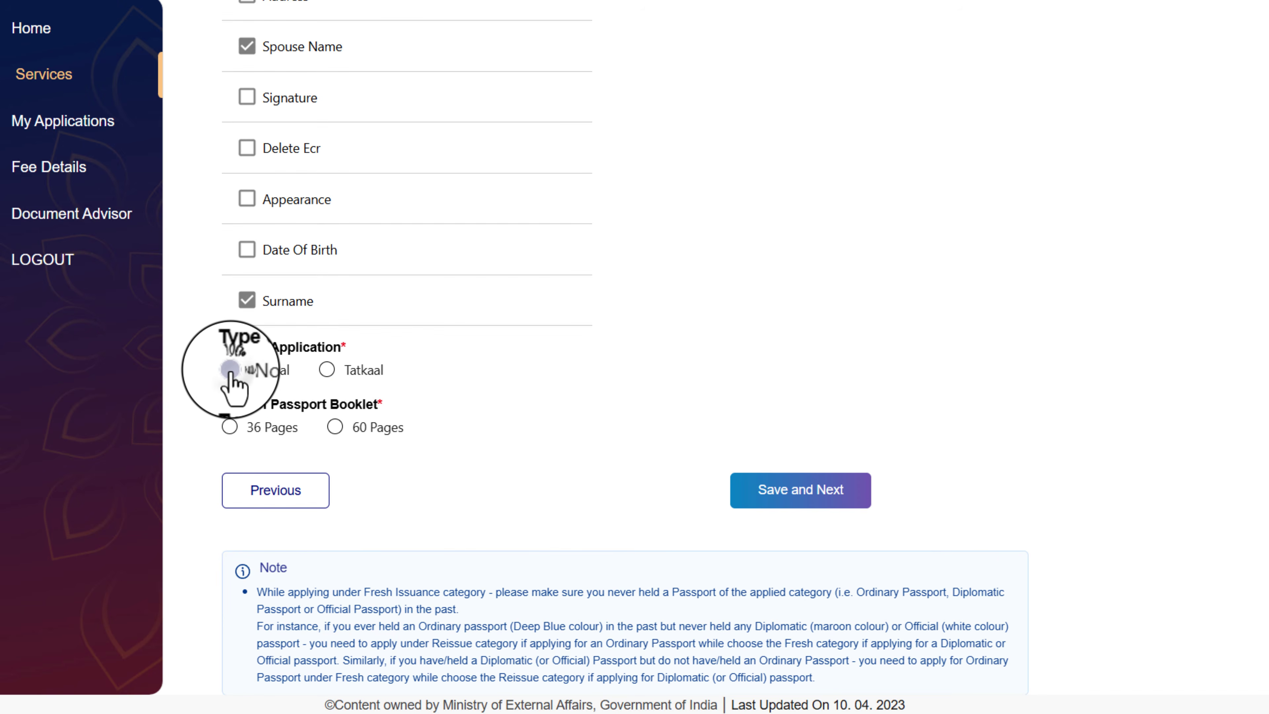
pyautogui.click(230, 427)
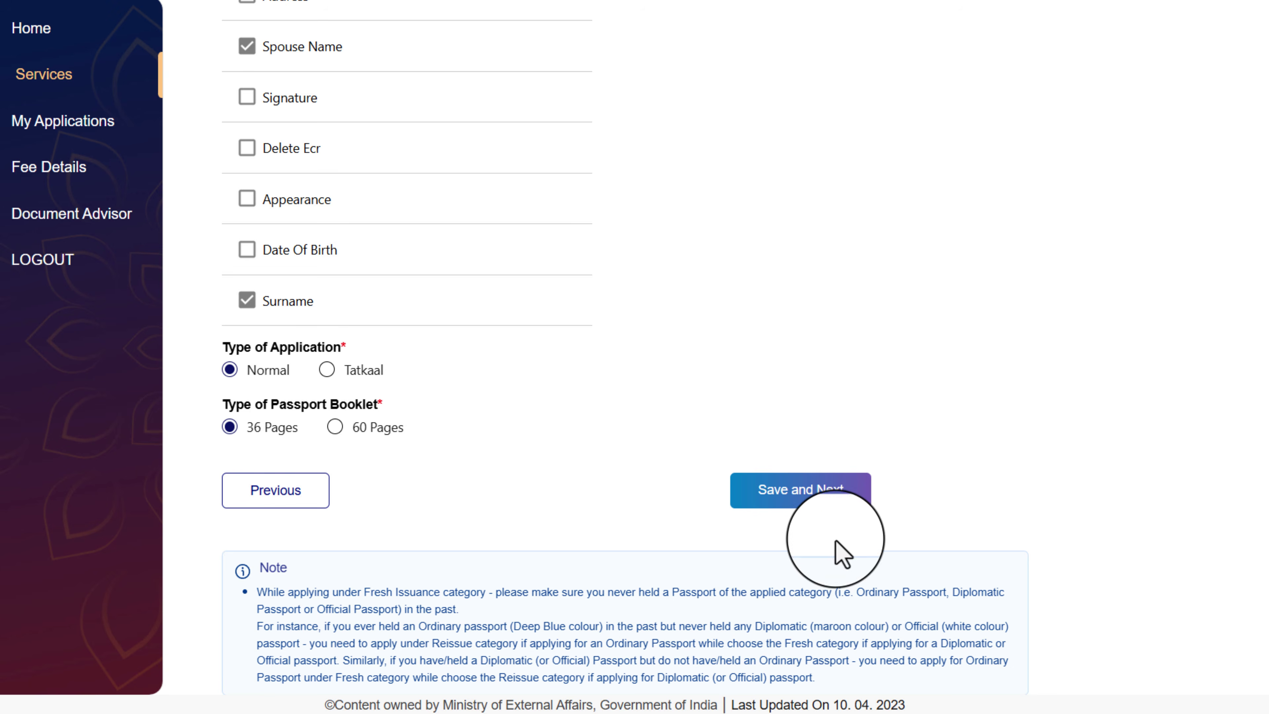
pyautogui.click(819, 498)
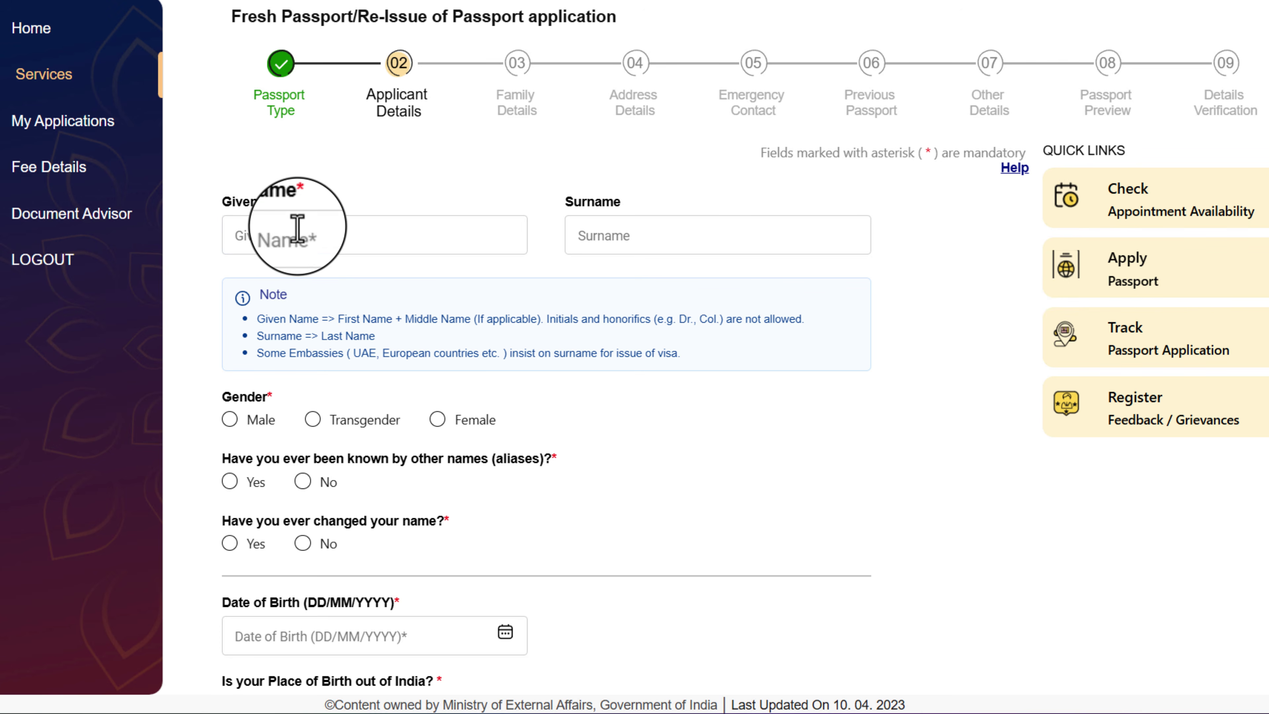
# Set gender to Female and answer No to both aliases and name-change questions
pyautogui.click(323, 235)
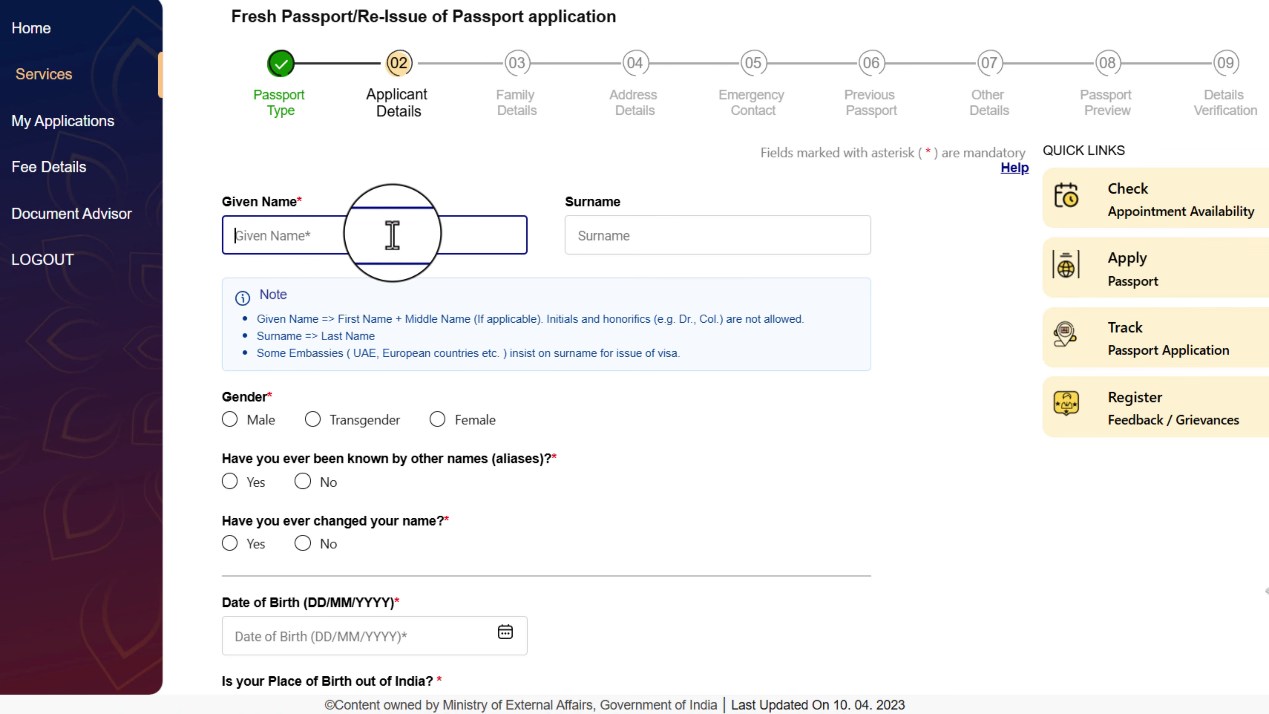
pyautogui.click(632, 242)
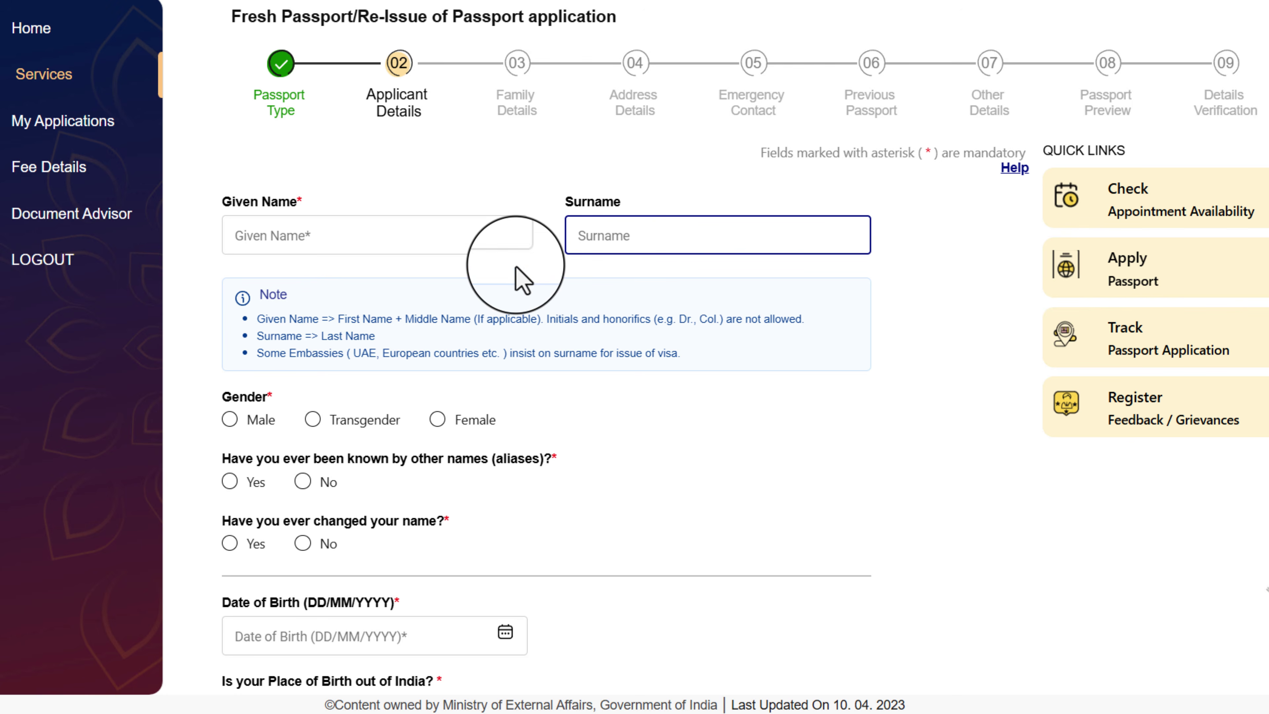
pyautogui.click(253, 244)
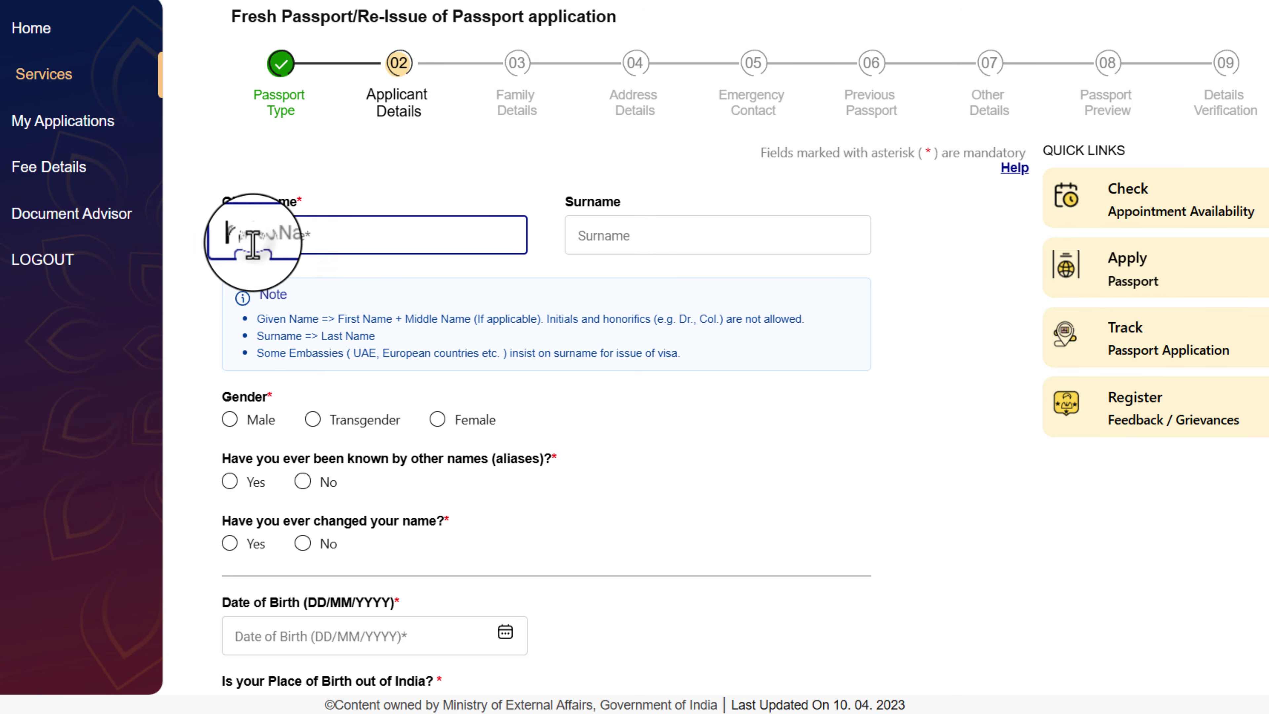
pyautogui.click(617, 235)
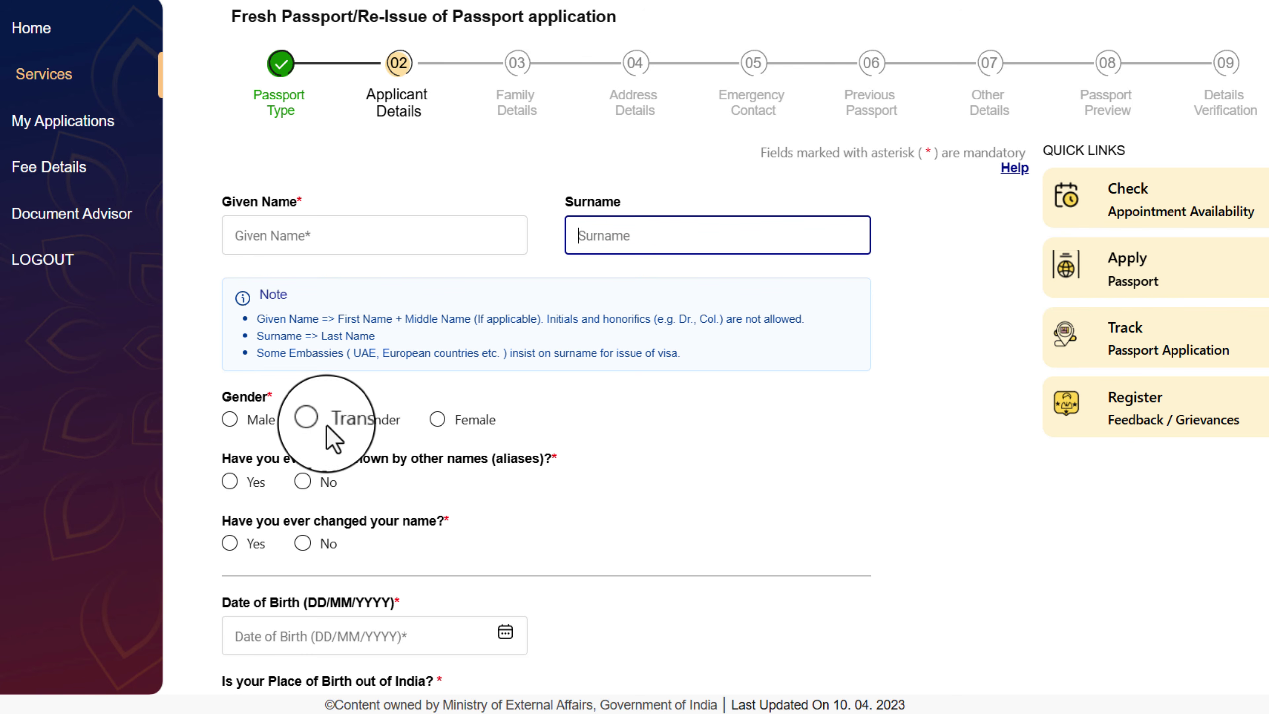
pyautogui.click(438, 419)
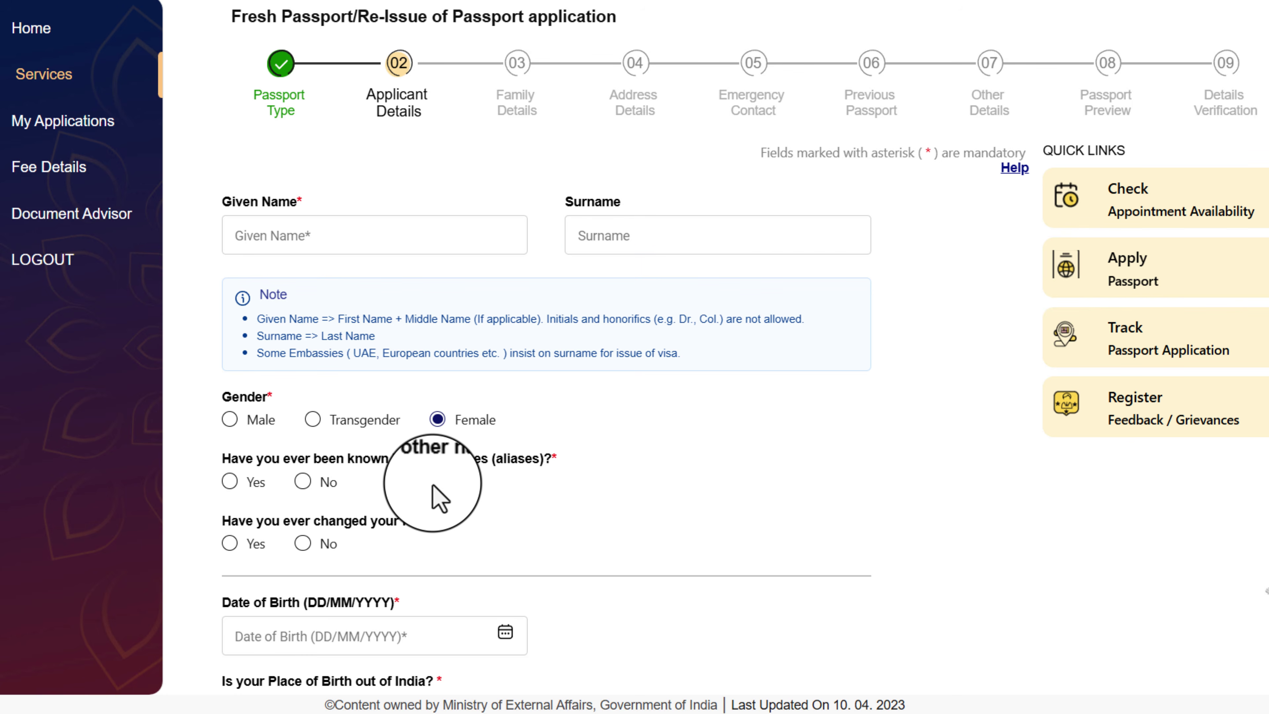
pyautogui.click(302, 480)
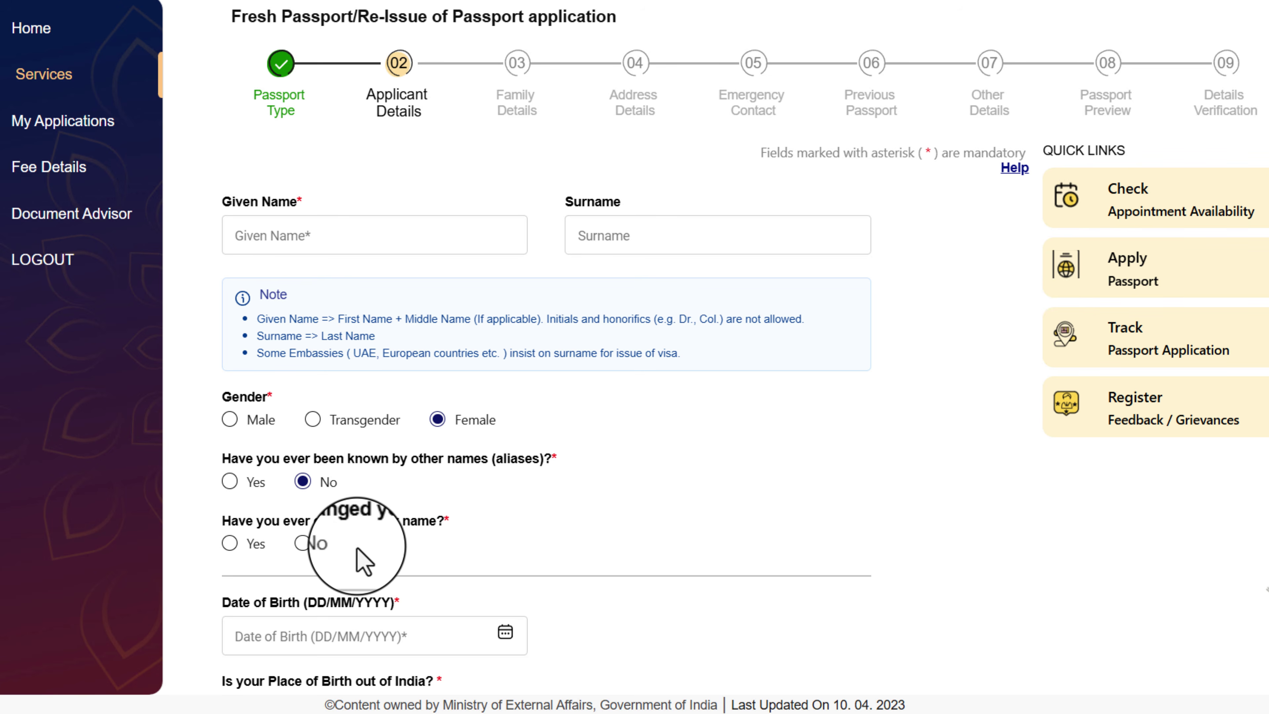
pyautogui.click(302, 542)
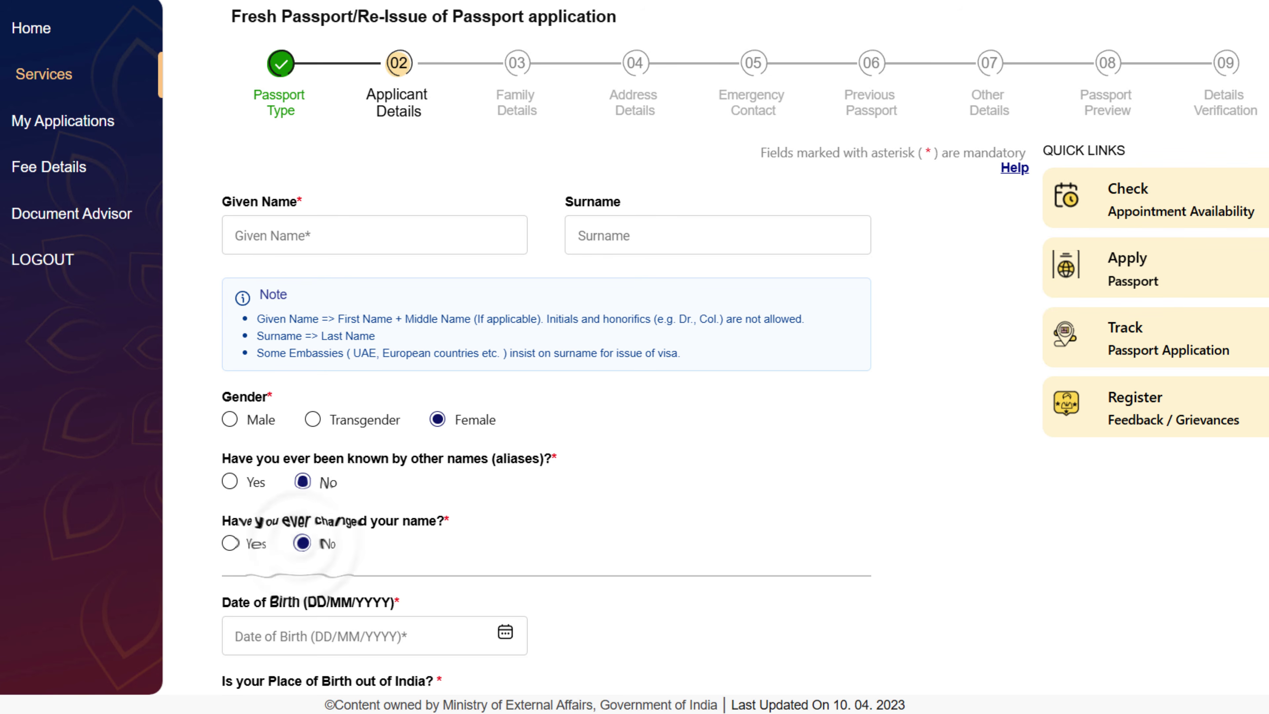
pyautogui.scroll(-6, 992, 341)
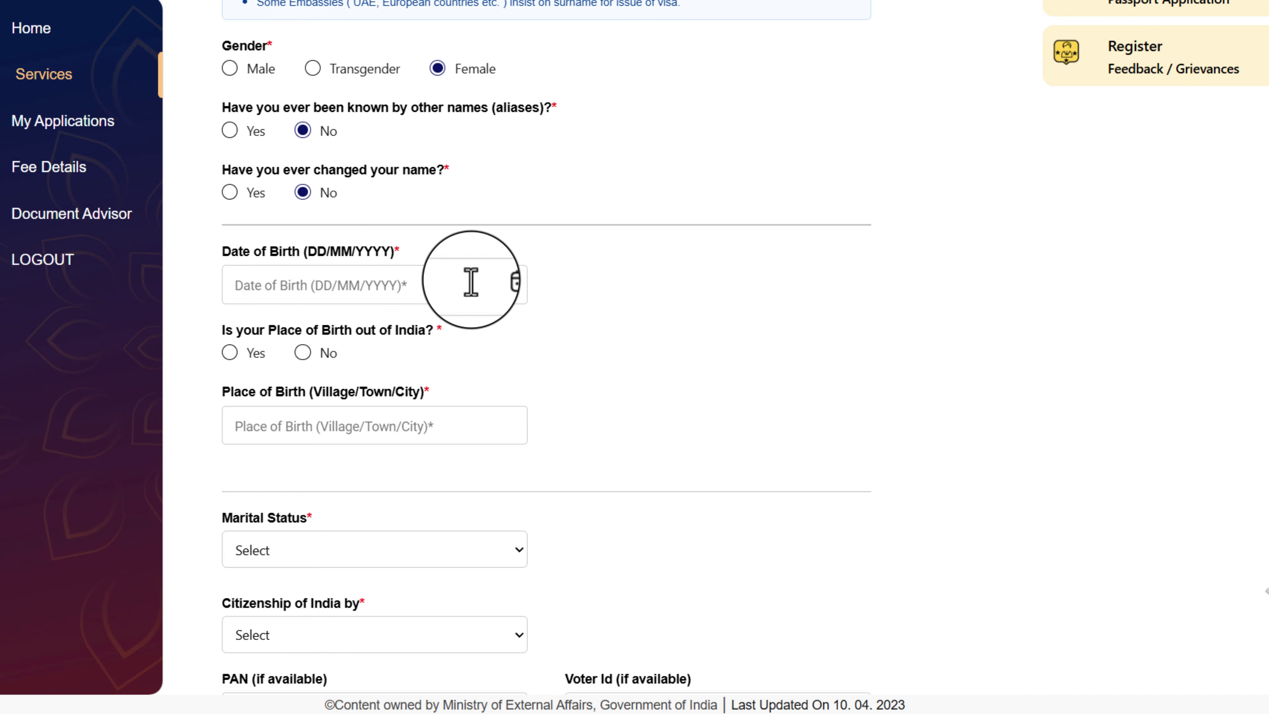
# Set the place of birth in India, State Bihar, District Buxar
pyautogui.click(504, 283)
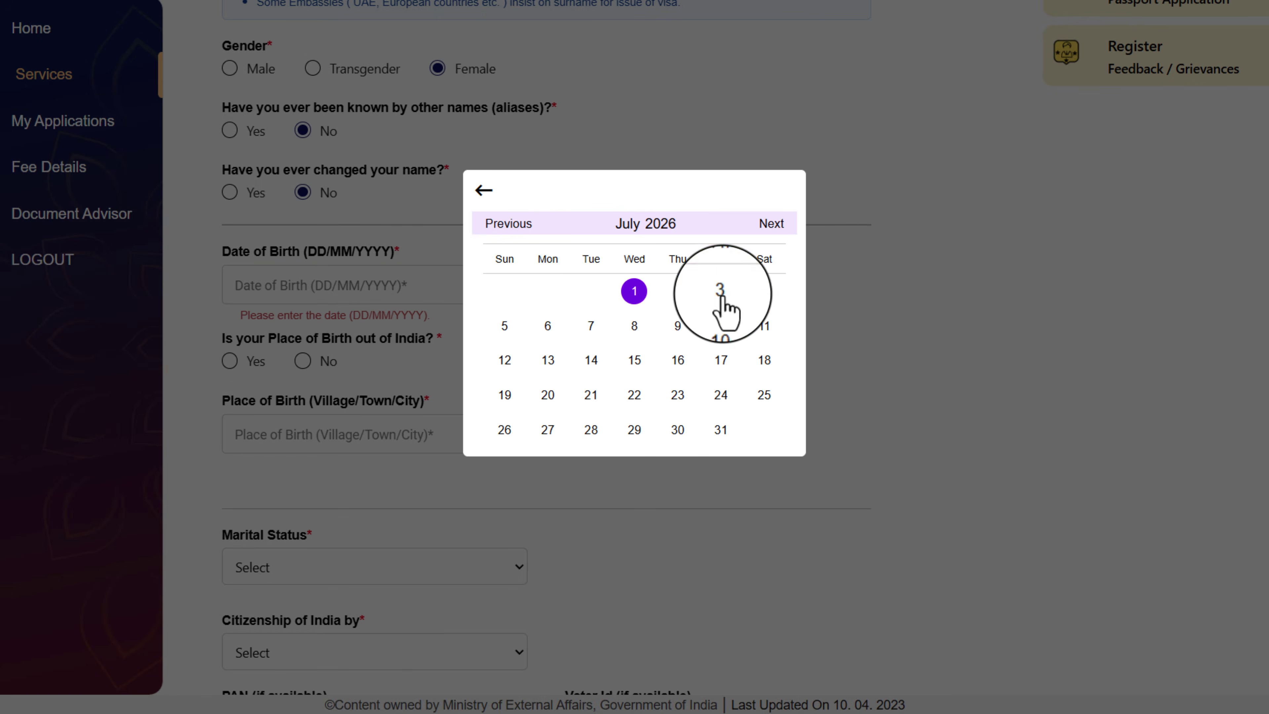
pyautogui.click(996, 270)
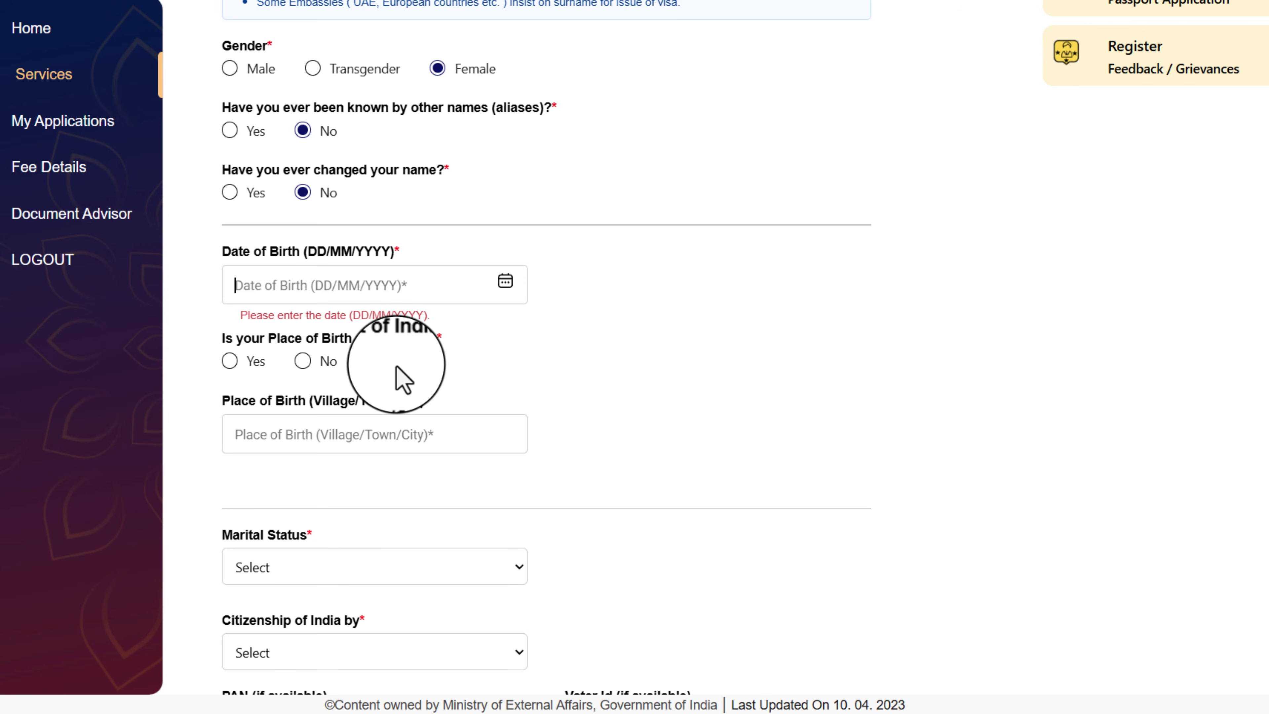
pyautogui.click(302, 361)
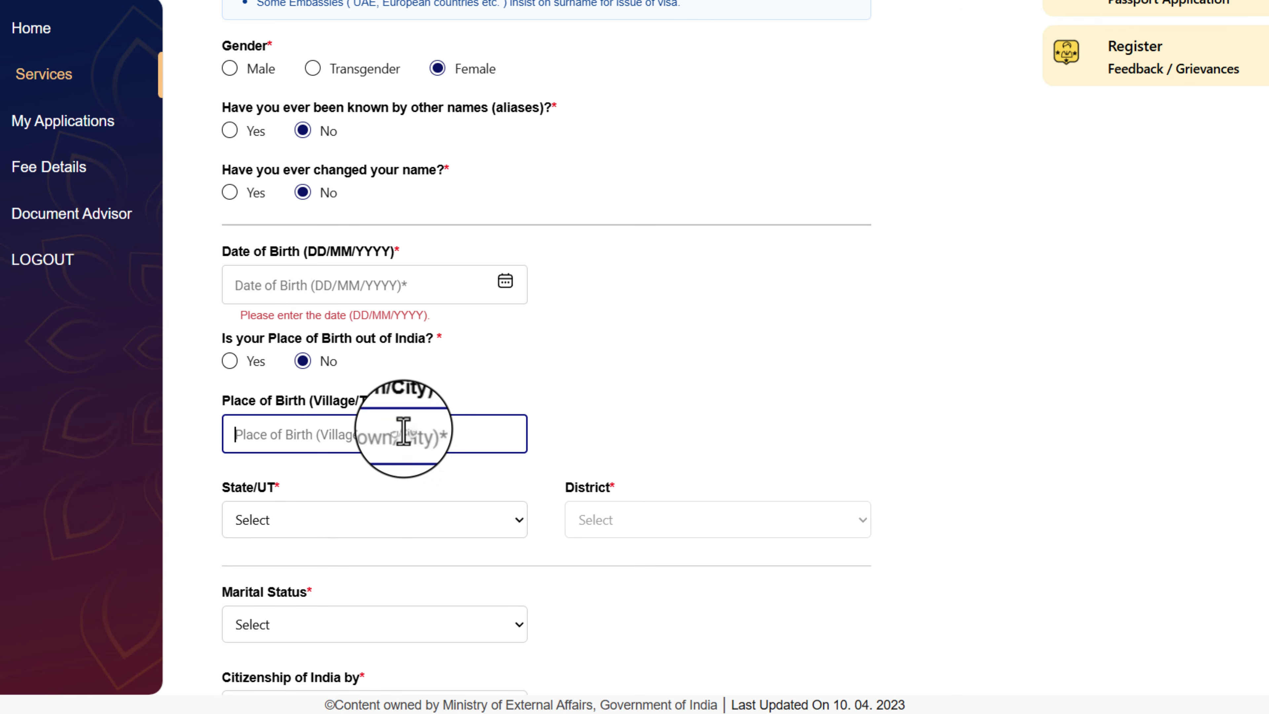
pyautogui.click(339, 520)
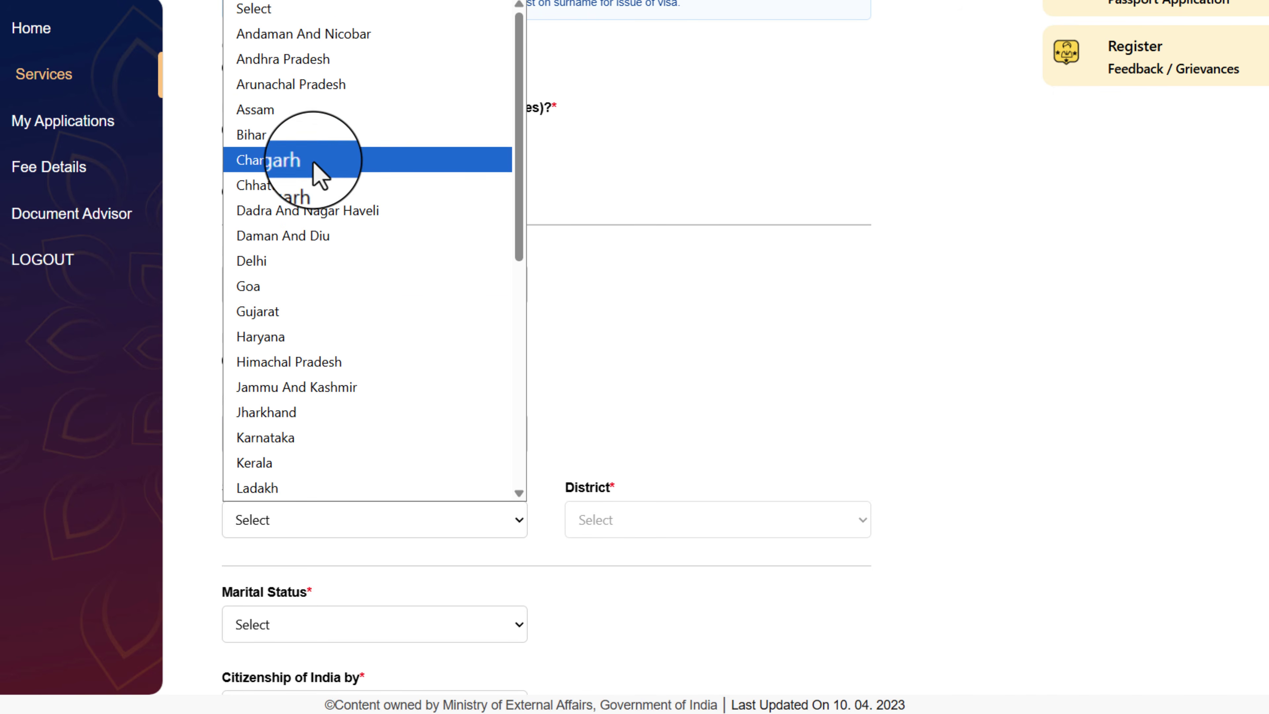
pyautogui.click(255, 134)
pyautogui.click(599, 520)
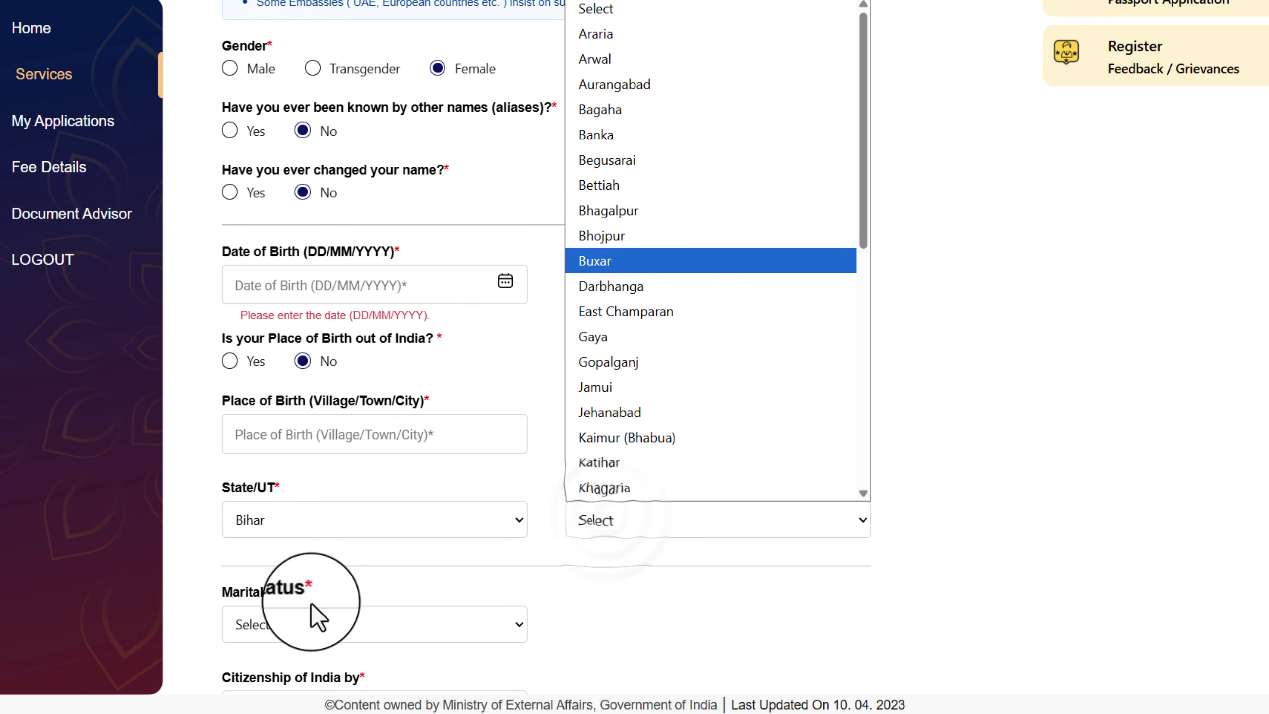
pyautogui.click(634, 260)
# Set marital status to Married and citizenship of India by Birth
pyautogui.scroll(-5, 635, 349)
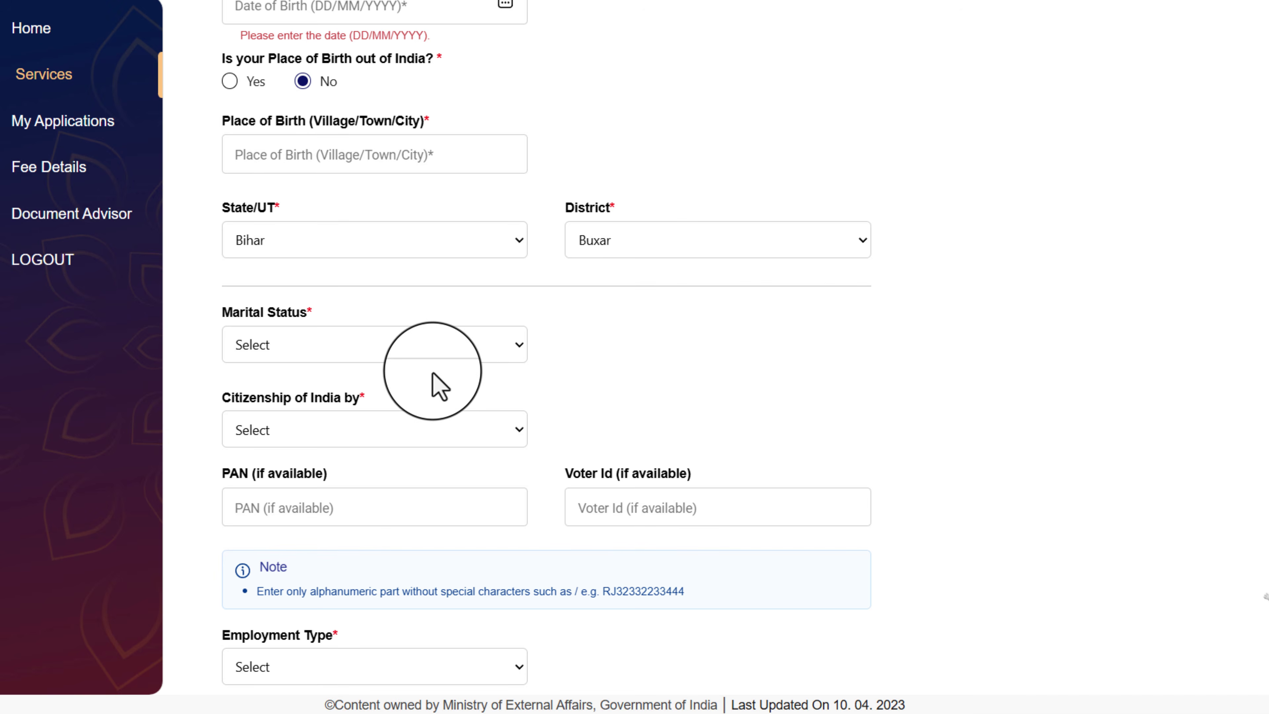
pyautogui.click(325, 345)
pyautogui.click(300, 425)
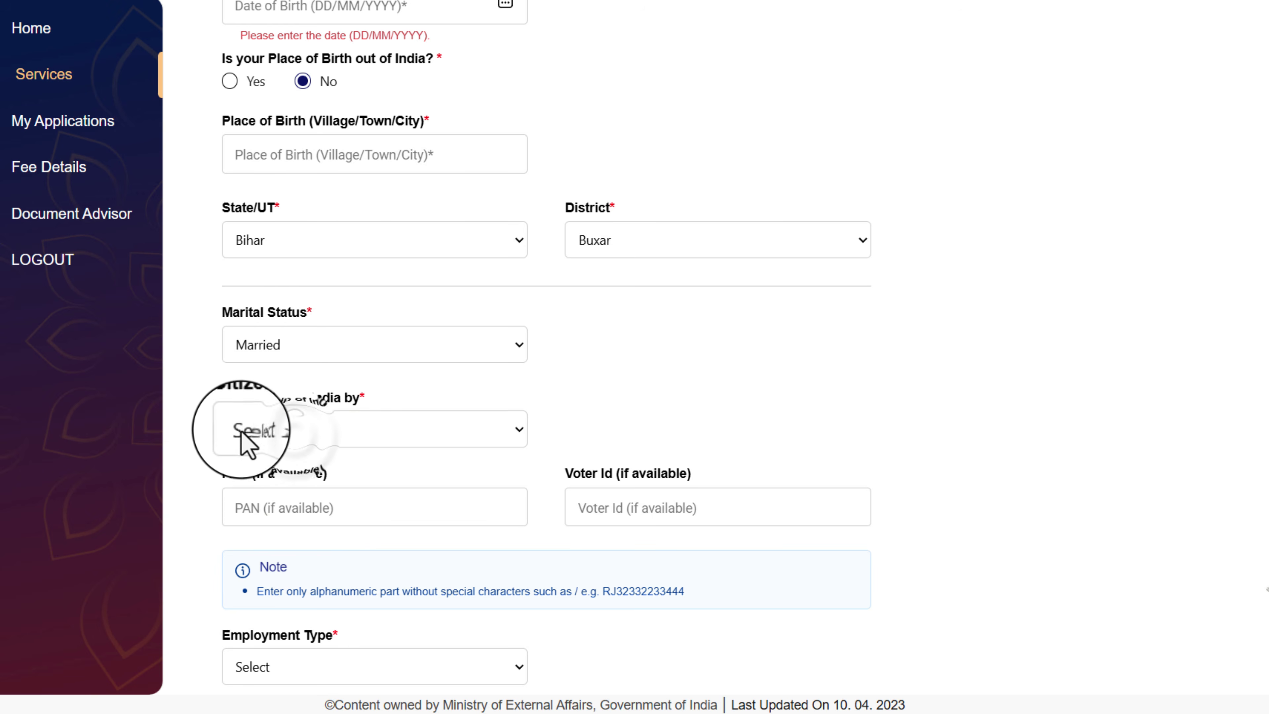
pyautogui.click(333, 422)
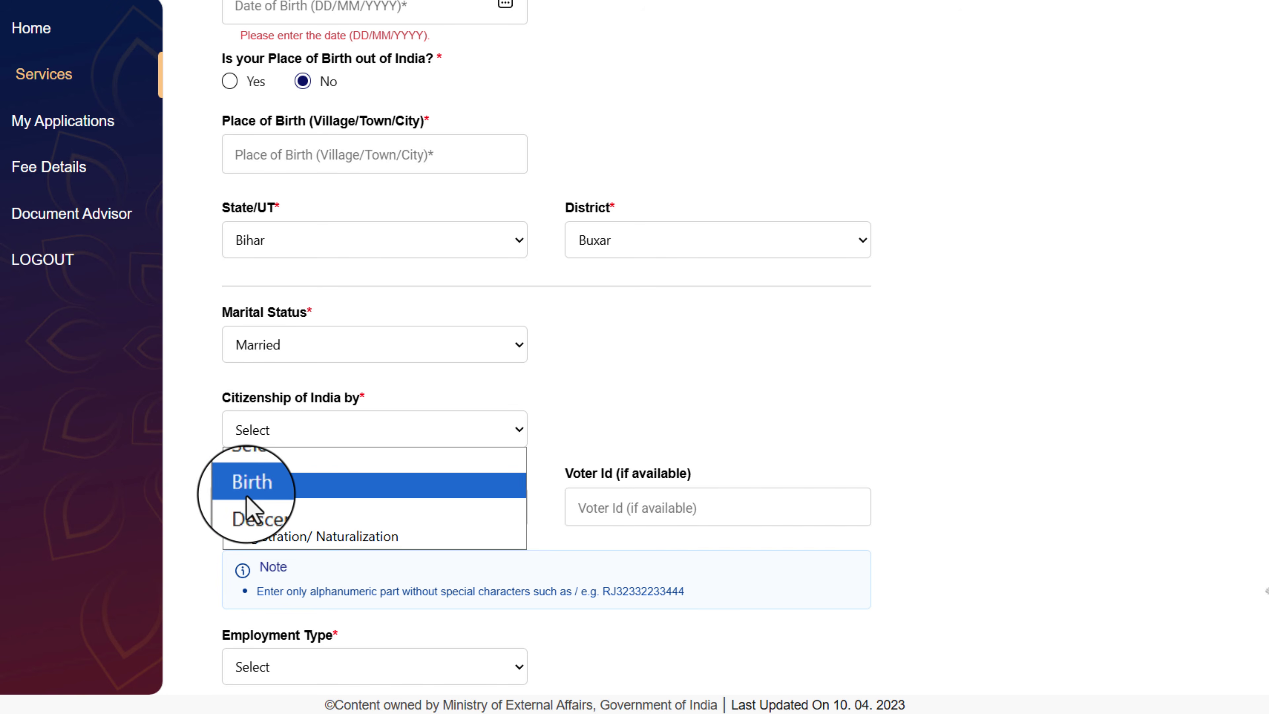
pyautogui.click(271, 491)
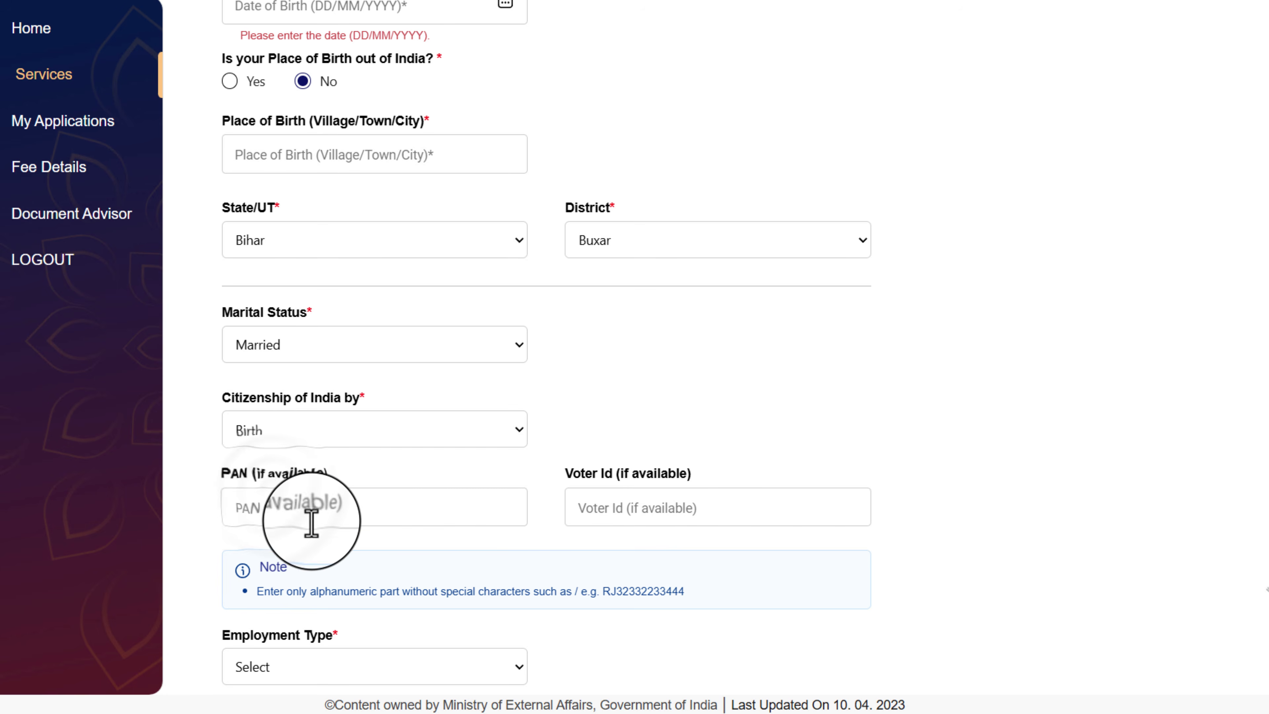
pyautogui.click(265, 514)
pyautogui.click(613, 515)
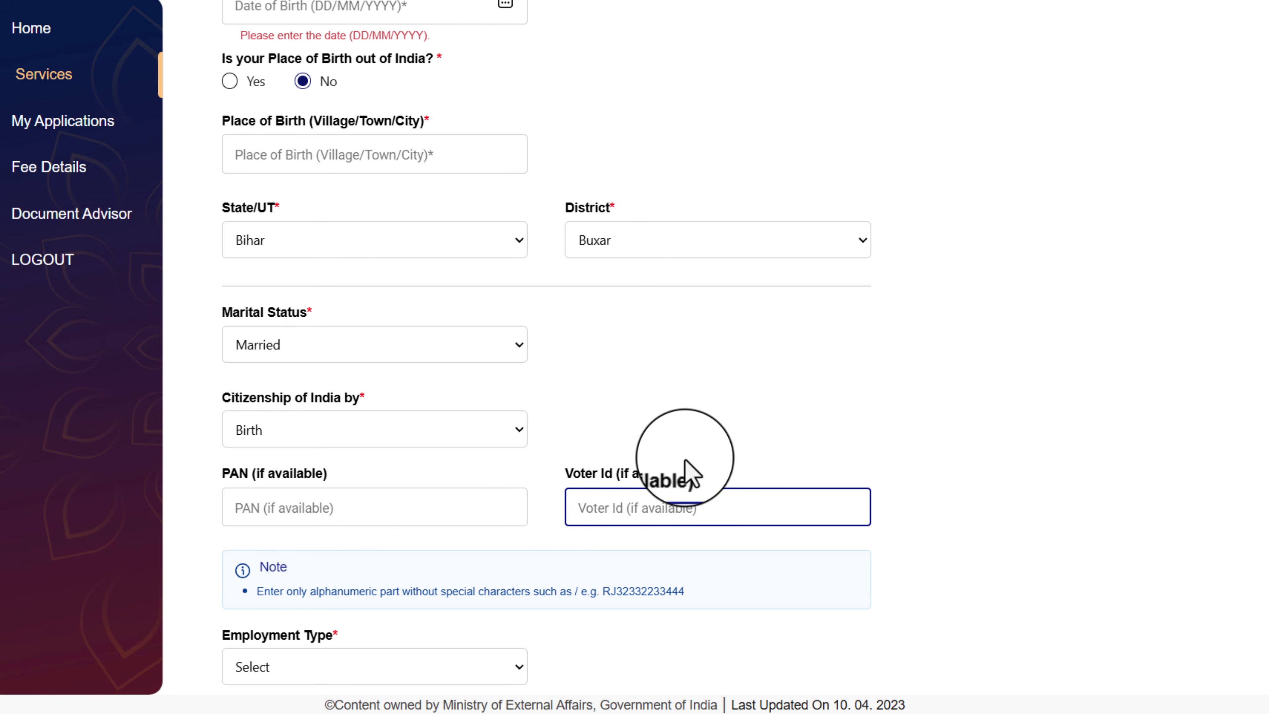
pyautogui.click(250, 512)
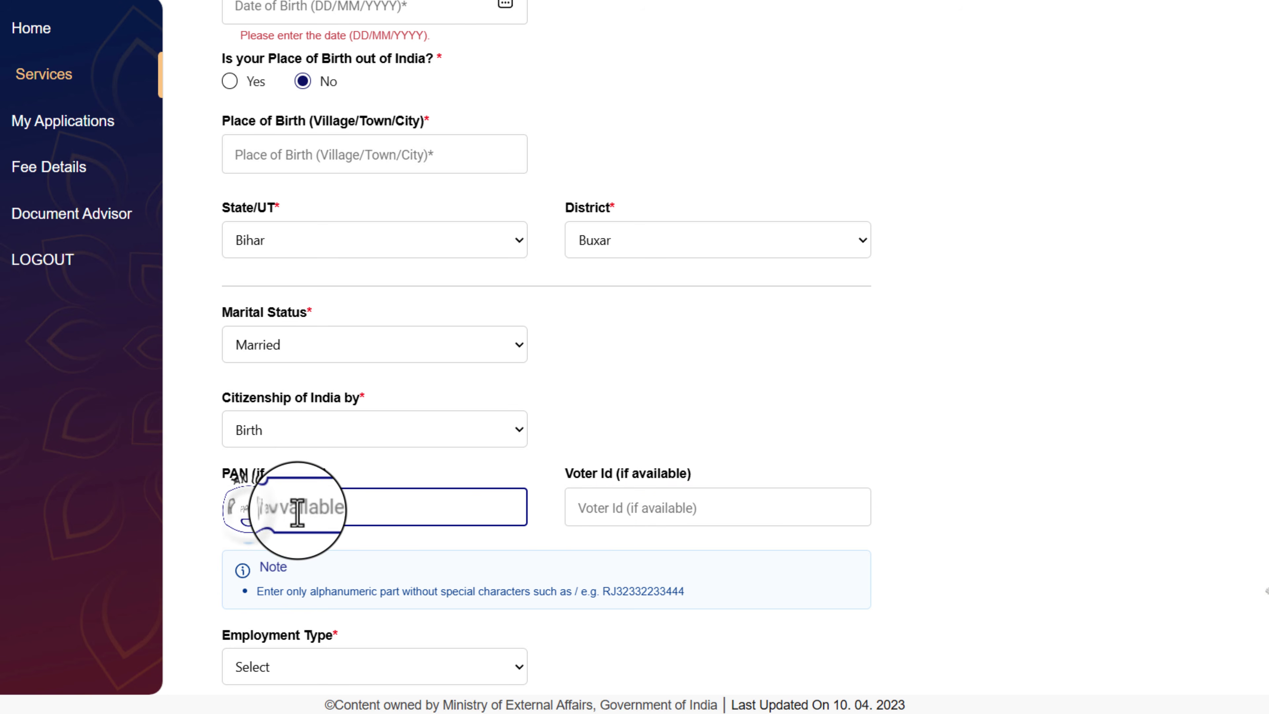
pyautogui.scroll(-5, 445, 397)
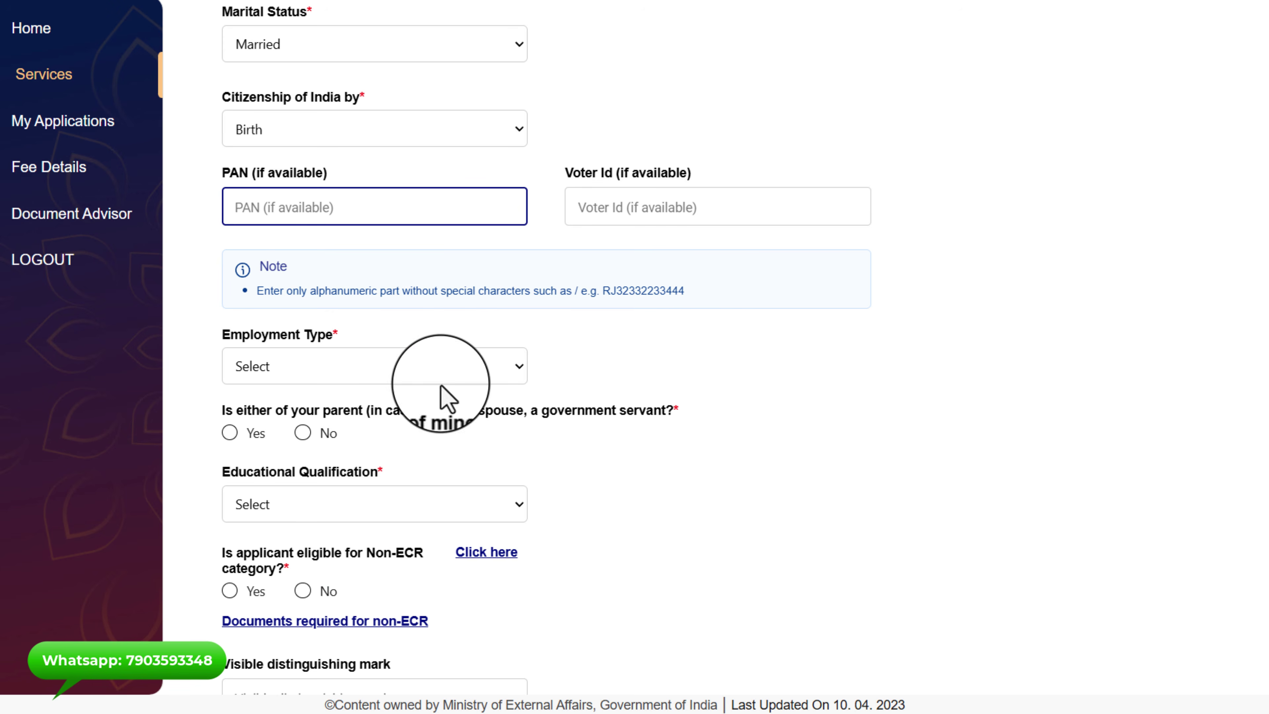
# Set employment to Self Employed, answer No for a government-servant relative, and choose 10th Pass And Above
pyautogui.click(352, 366)
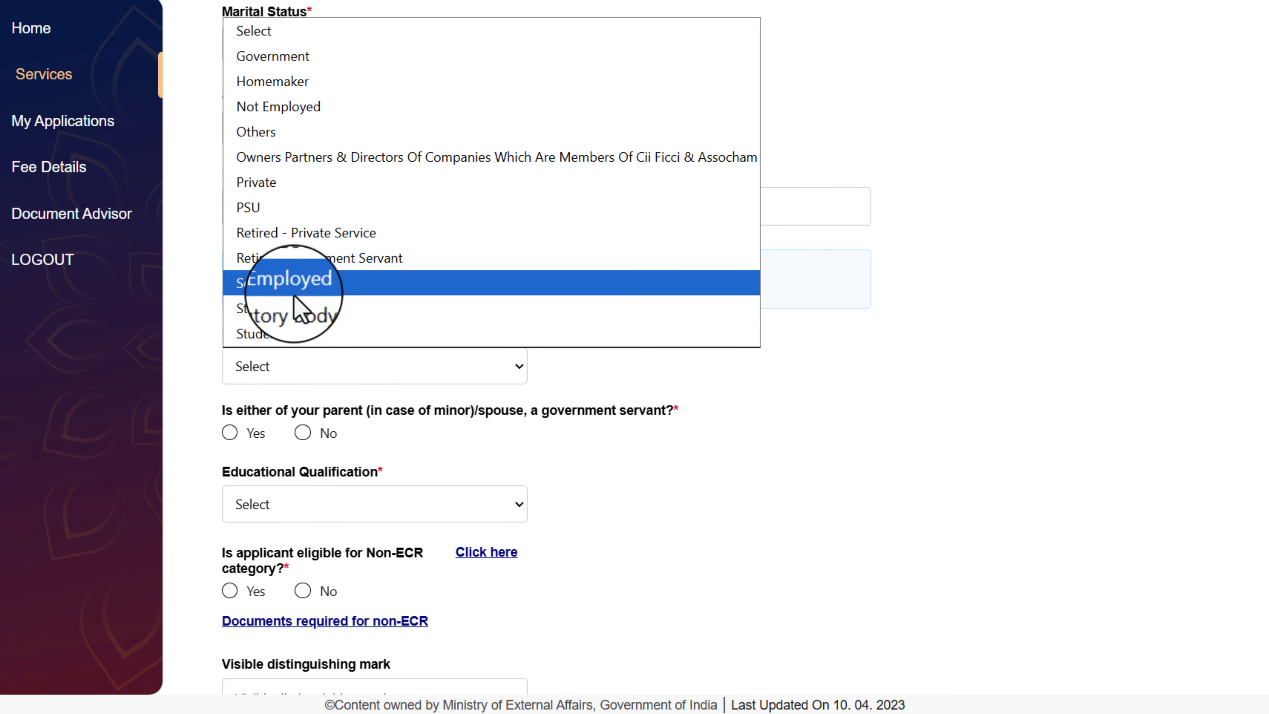
pyautogui.click(310, 283)
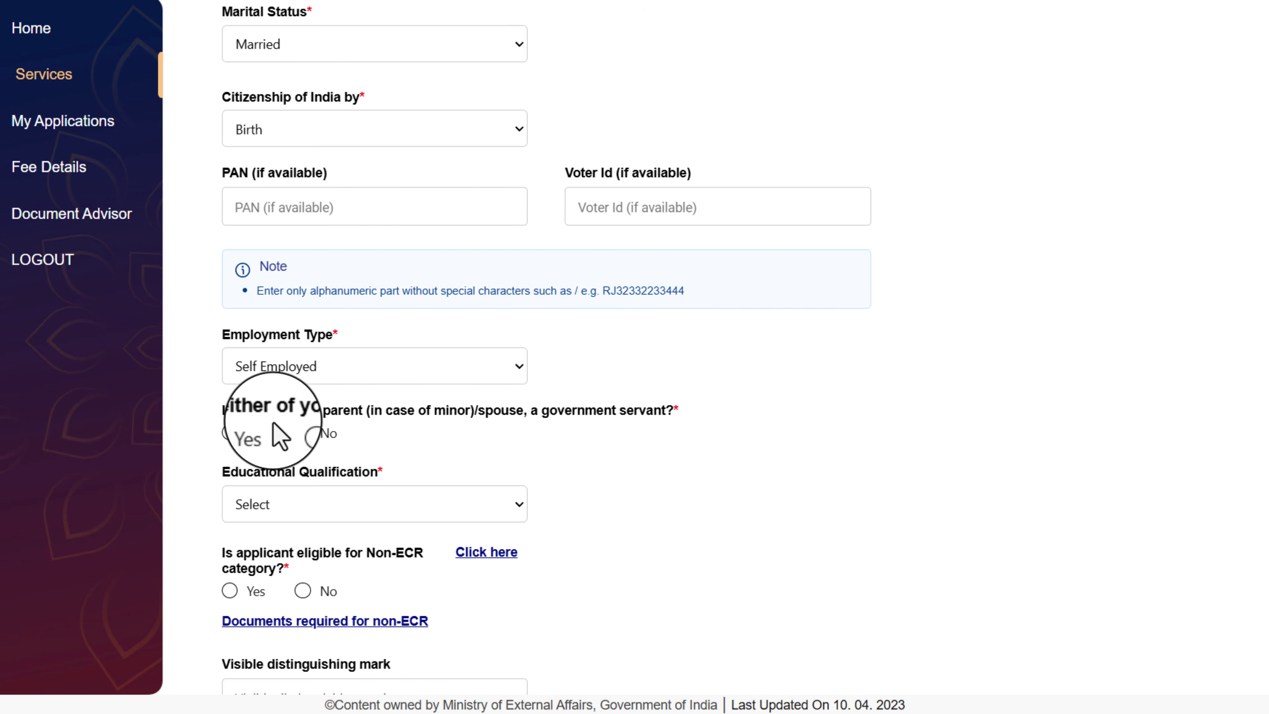
pyautogui.click(303, 432)
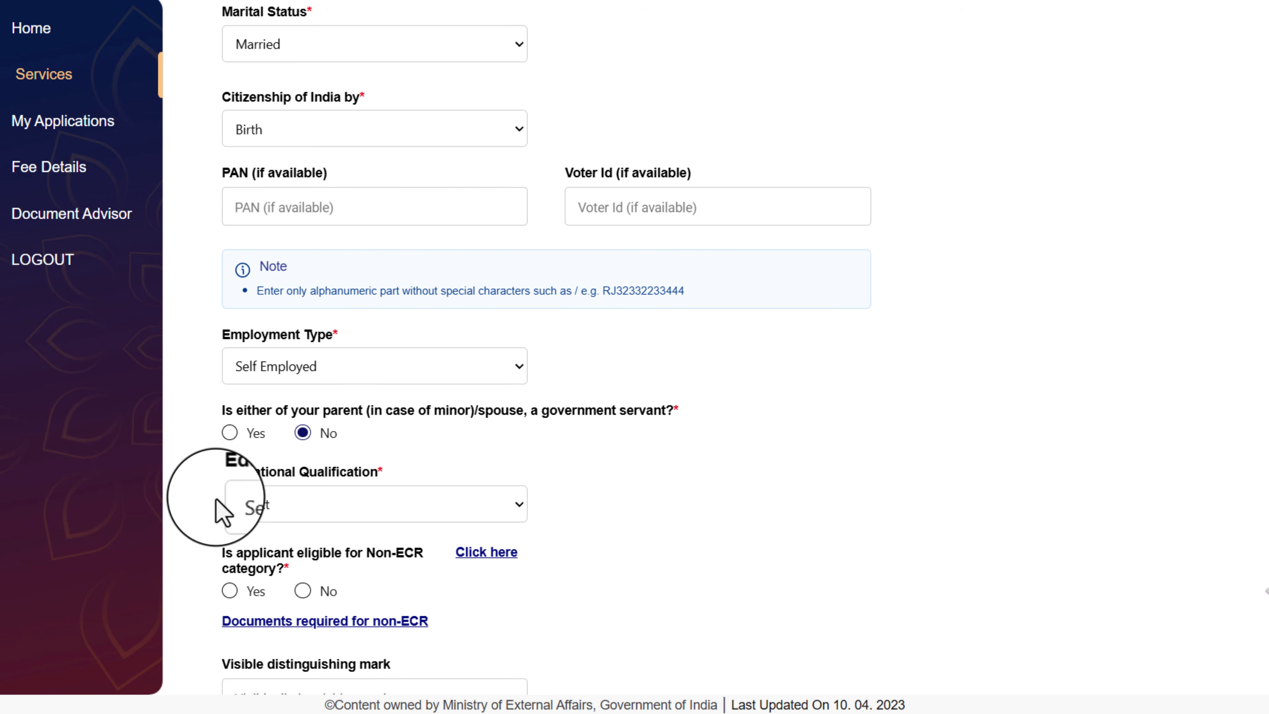
pyautogui.click(366, 505)
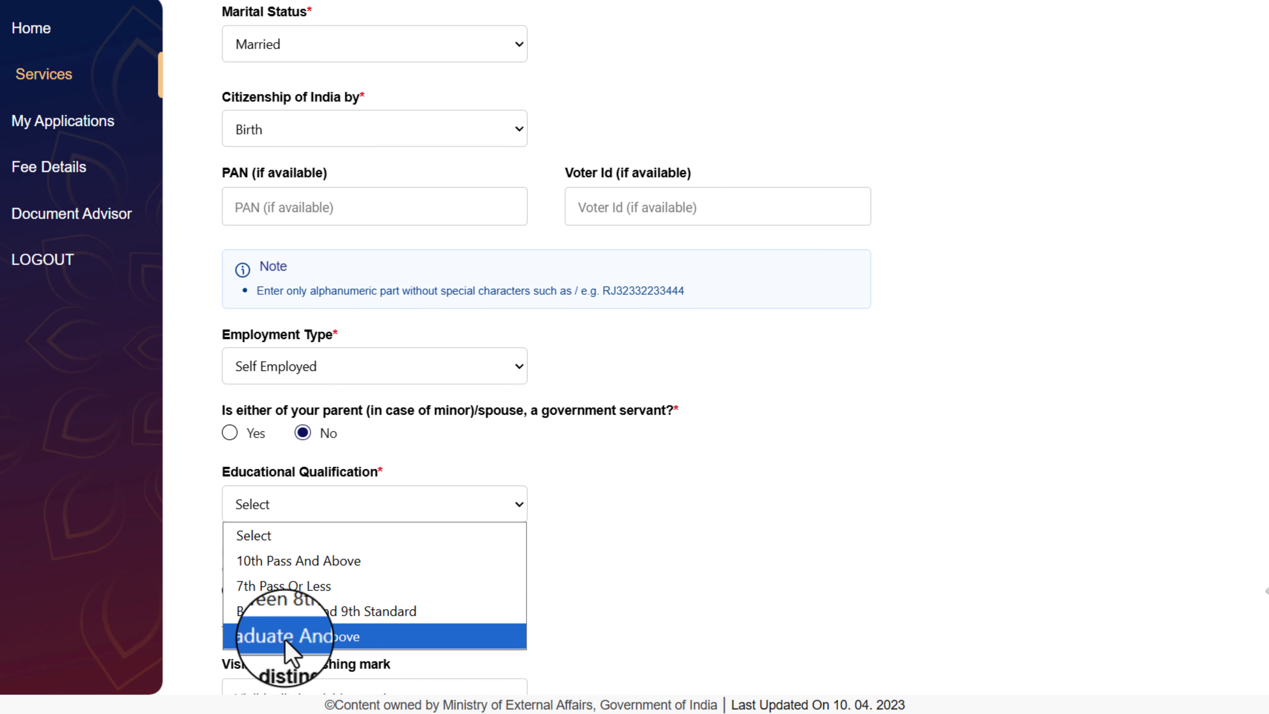
pyautogui.press('Escape')
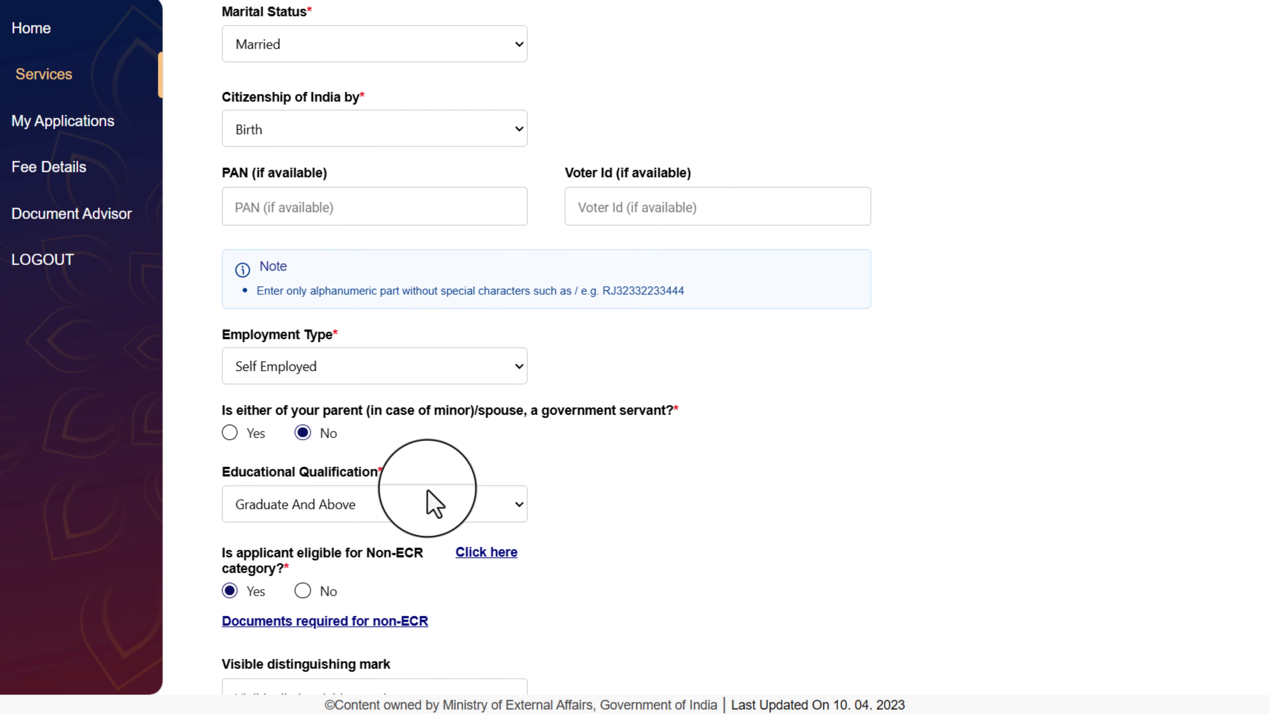
pyautogui.click(359, 515)
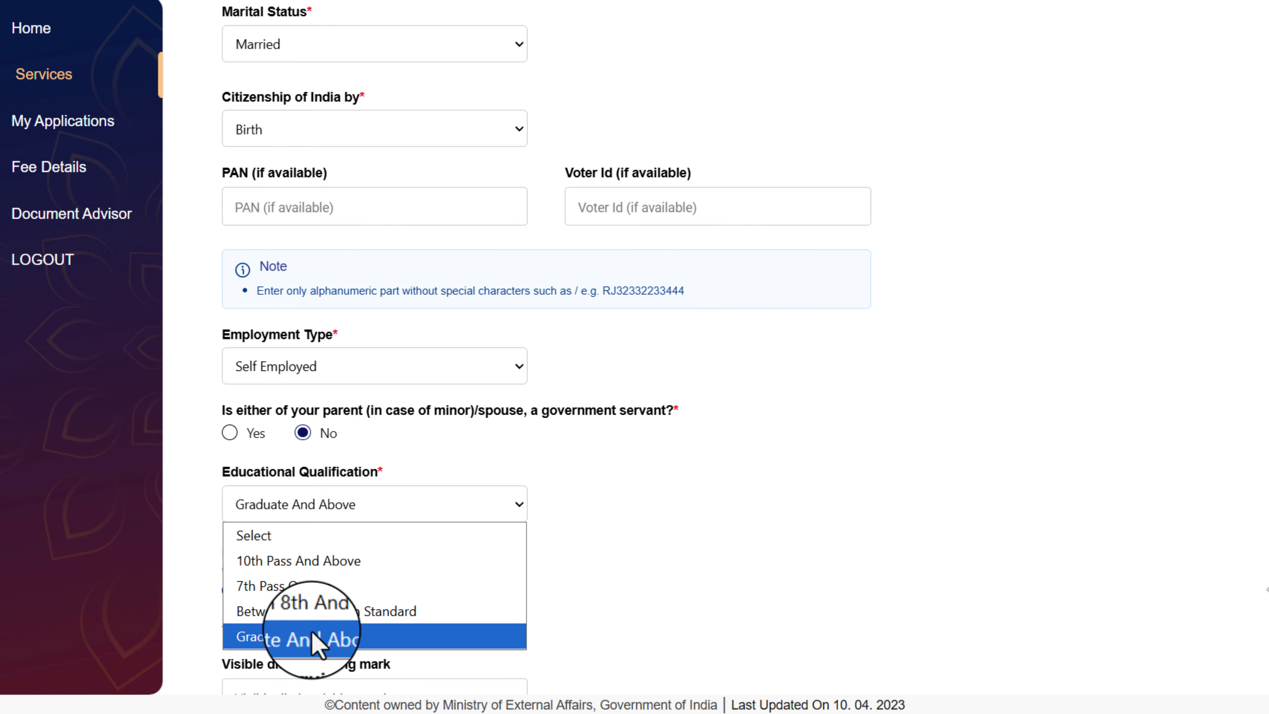
pyautogui.click(290, 560)
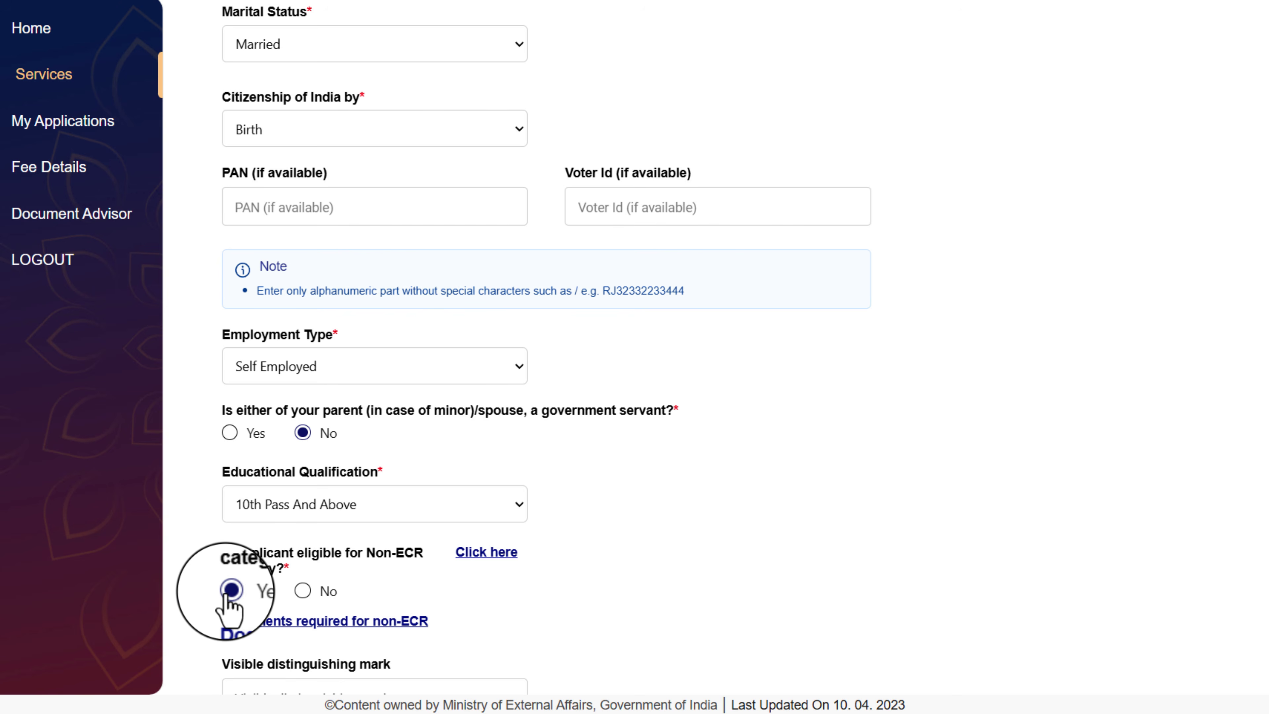
# Skip the distinguishing mark and Aadhaar number, and agree to the Aadhaar authentication consent
pyautogui.scroll(-5, 229, 607)
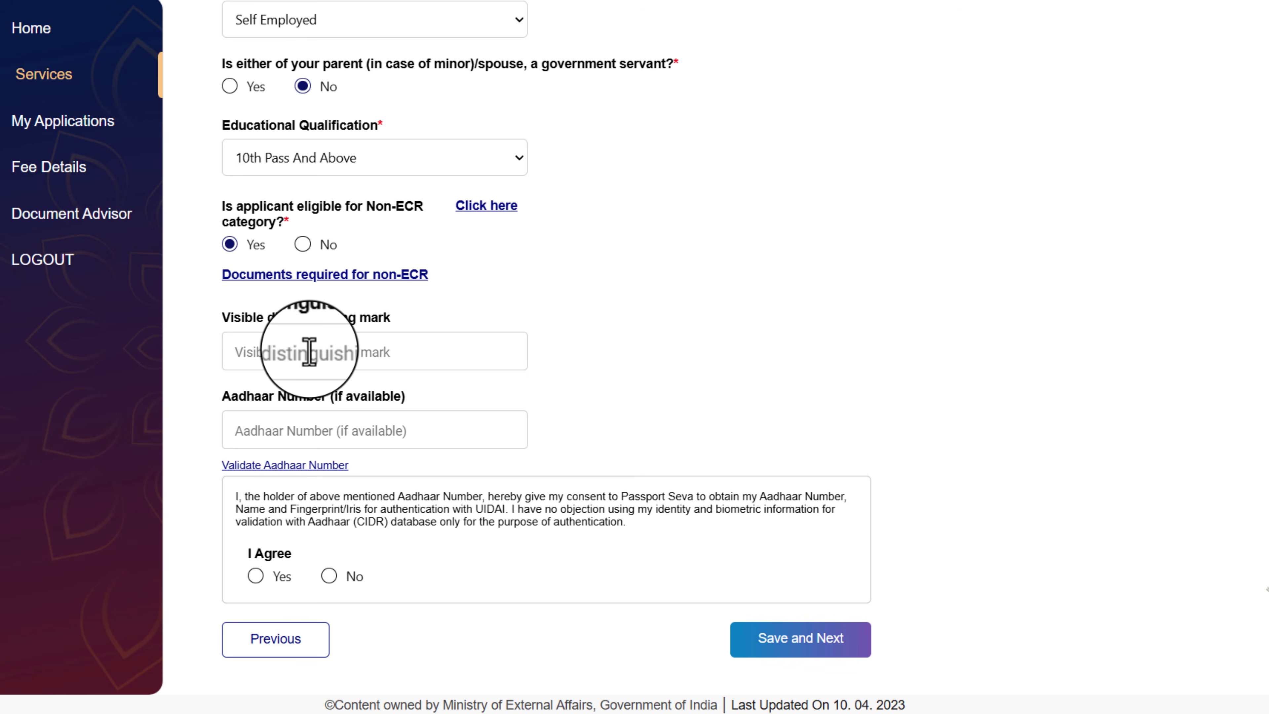
pyautogui.click(308, 352)
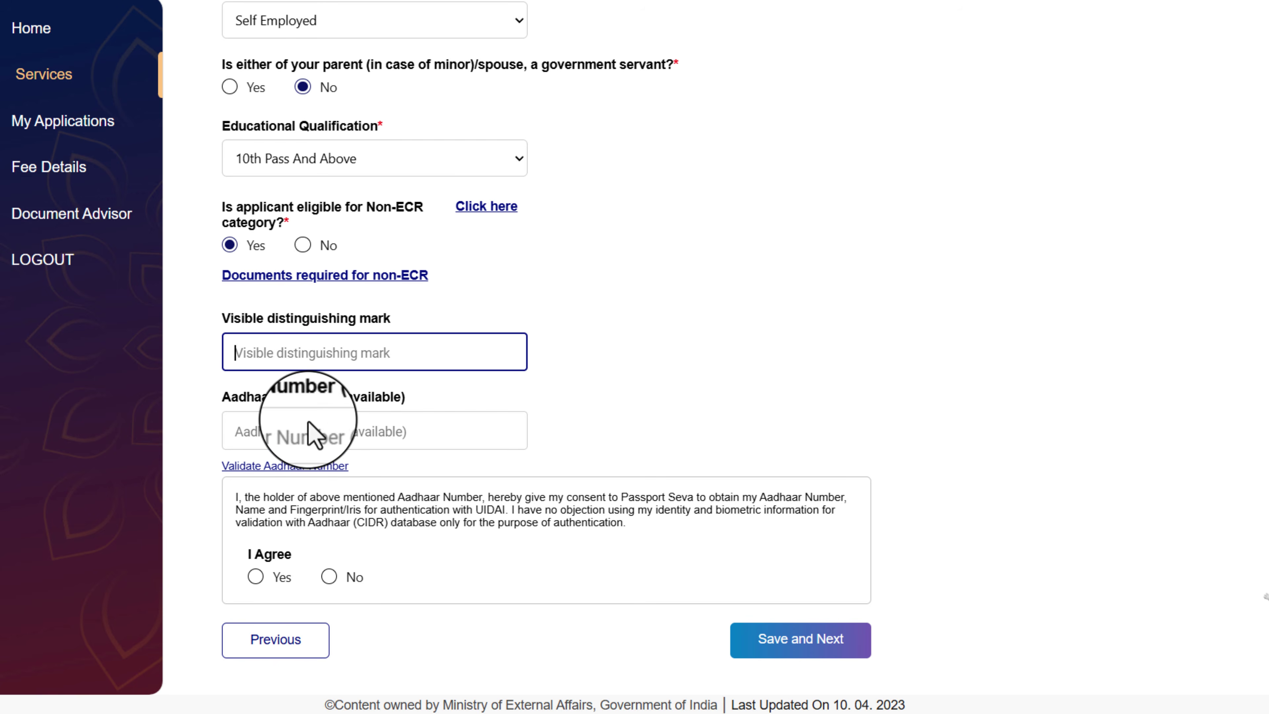
pyautogui.click(339, 439)
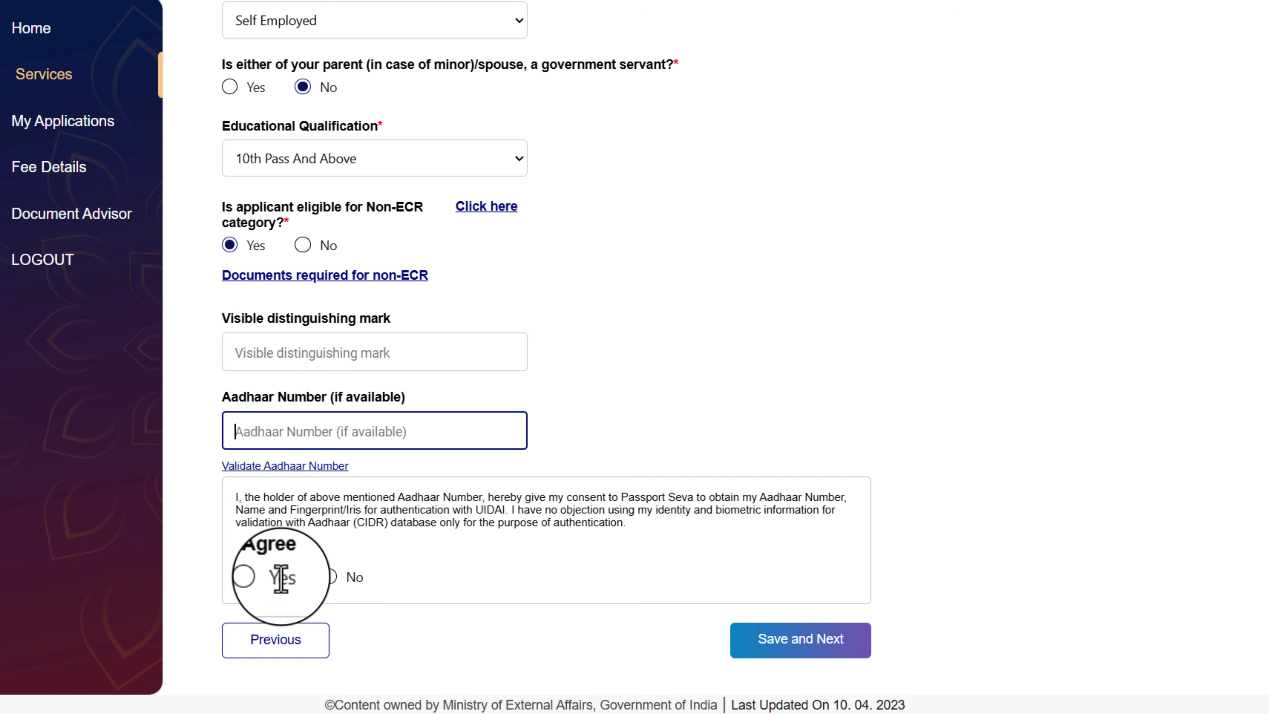
pyautogui.click(255, 576)
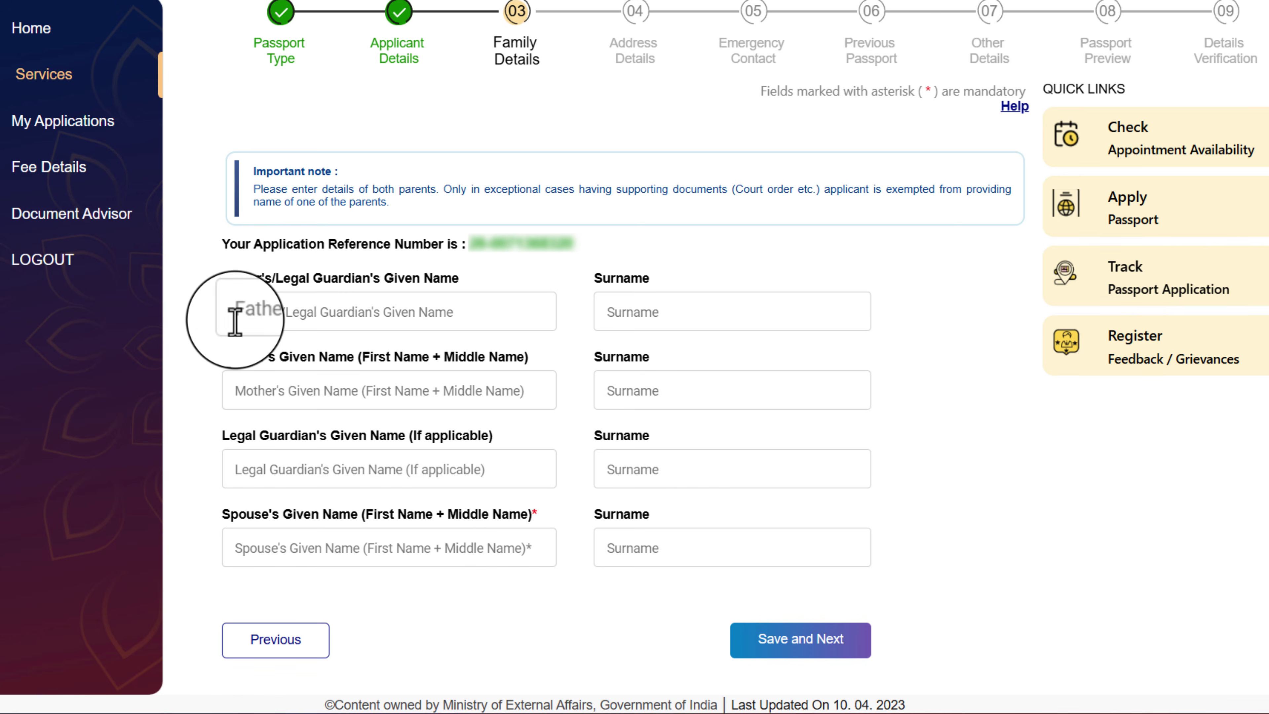
# Leave the father's, mother's and spouse's names blank and save Family Details
pyautogui.click(295, 312)
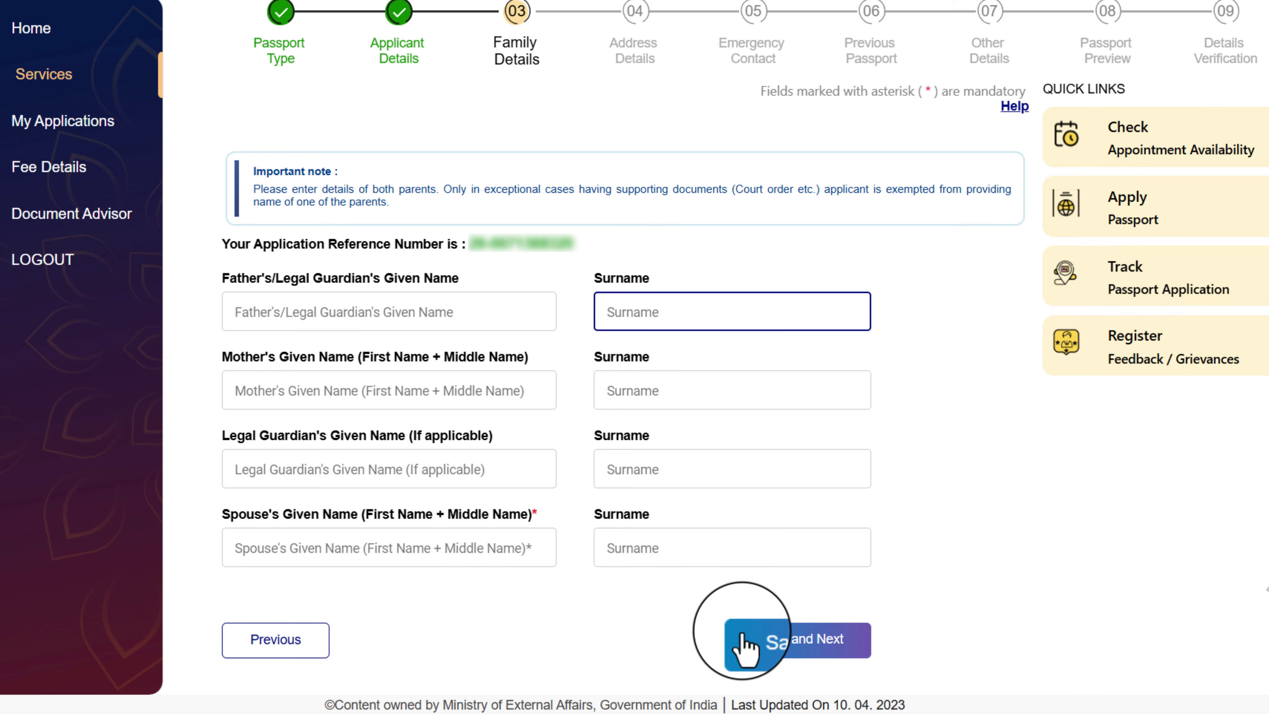
pyautogui.click(786, 648)
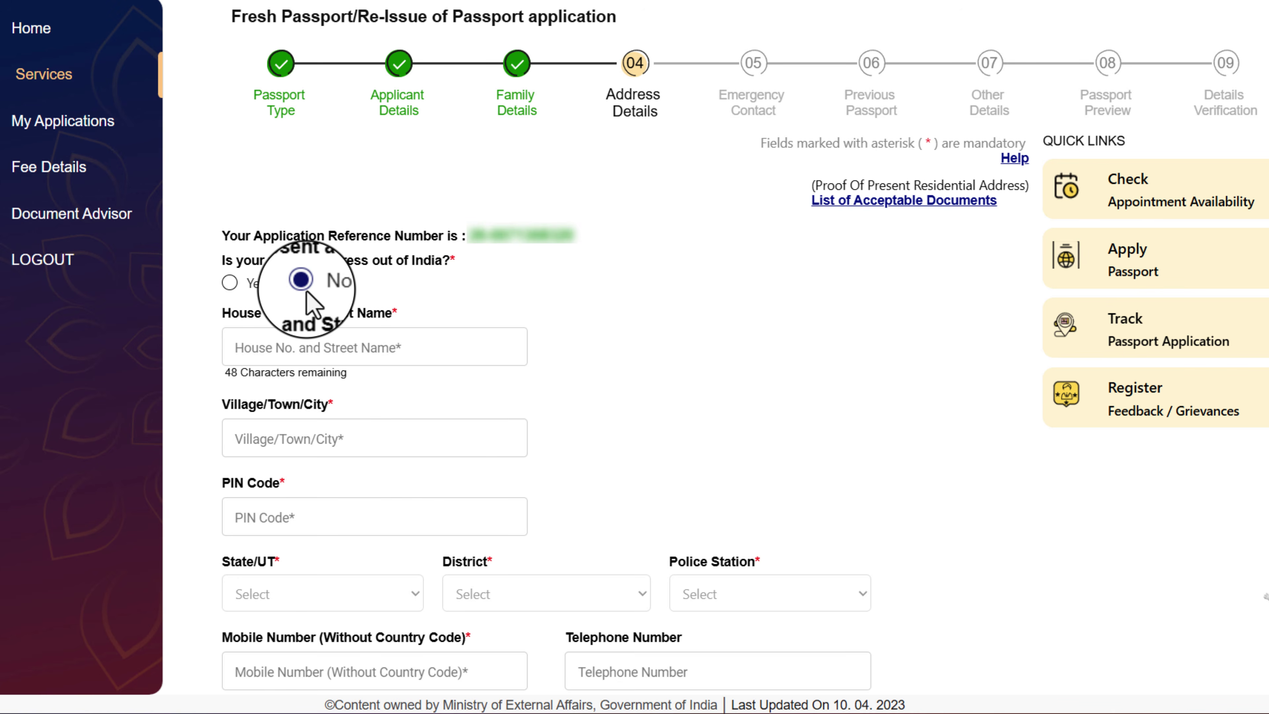
# Pass through the present address, PIN Code and mobile number fields, leaving them empty
pyautogui.click(249, 346)
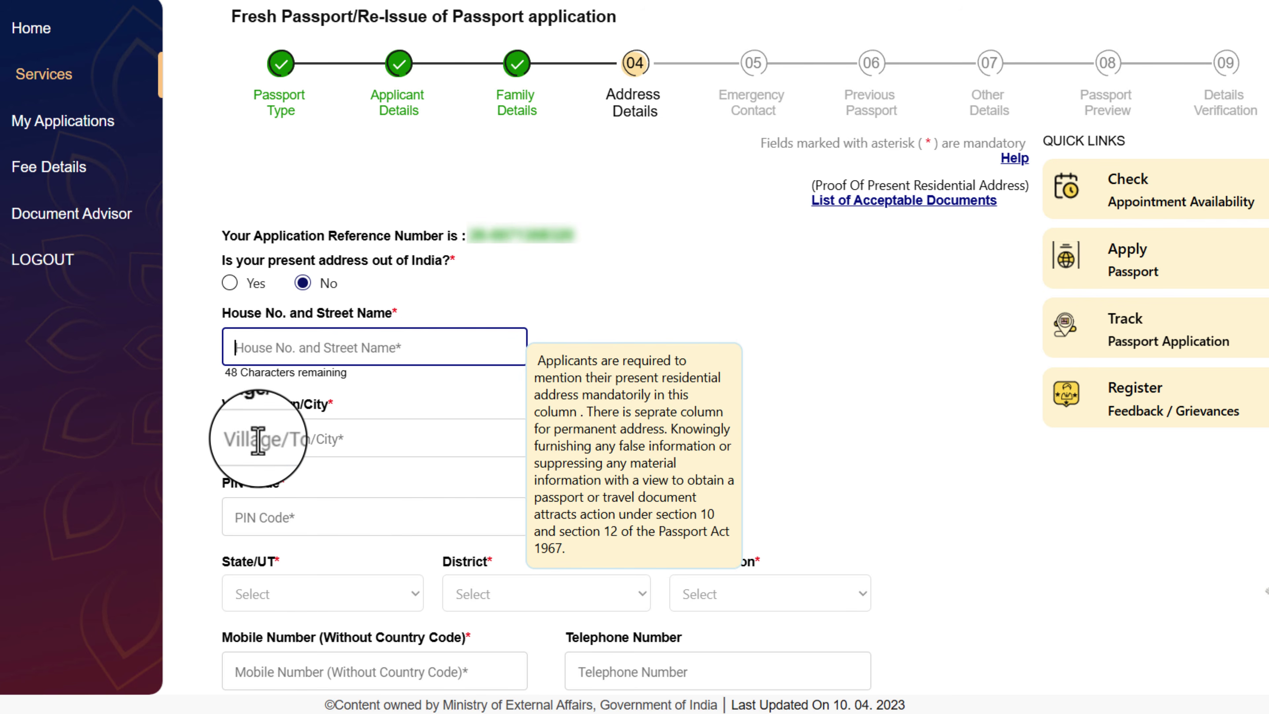
pyautogui.click(282, 440)
pyautogui.click(278, 516)
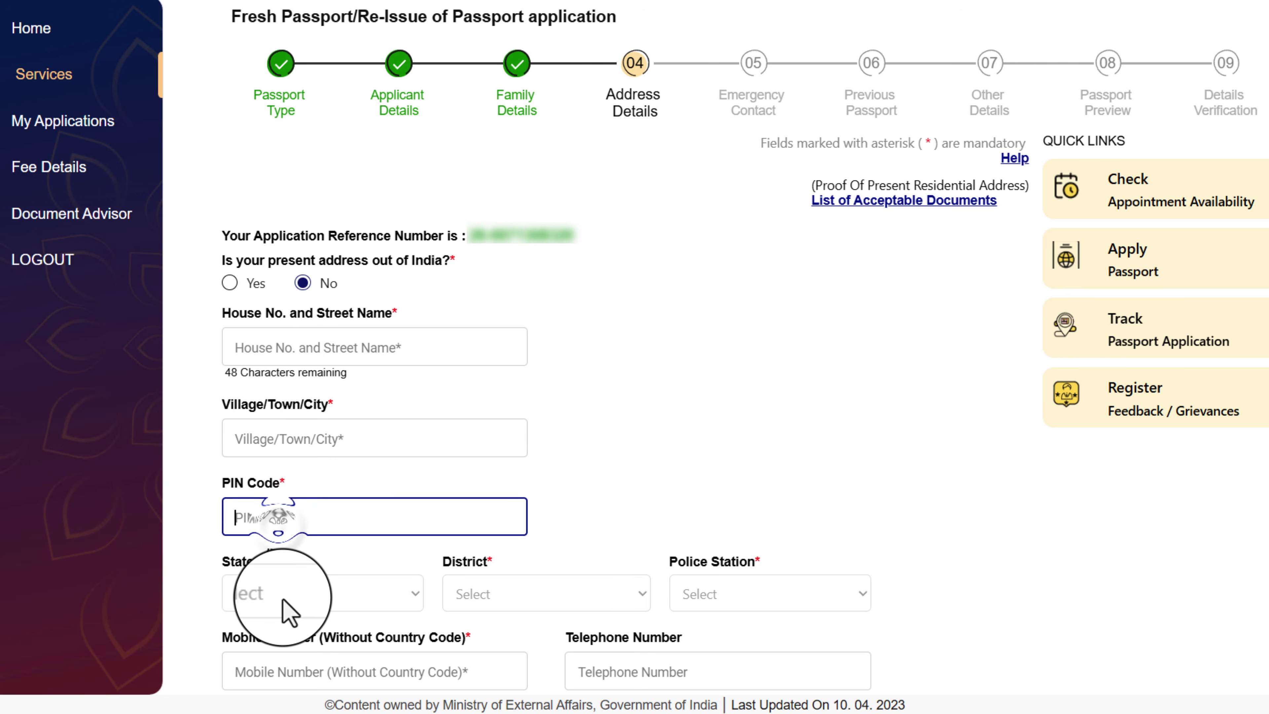
pyautogui.click(305, 611)
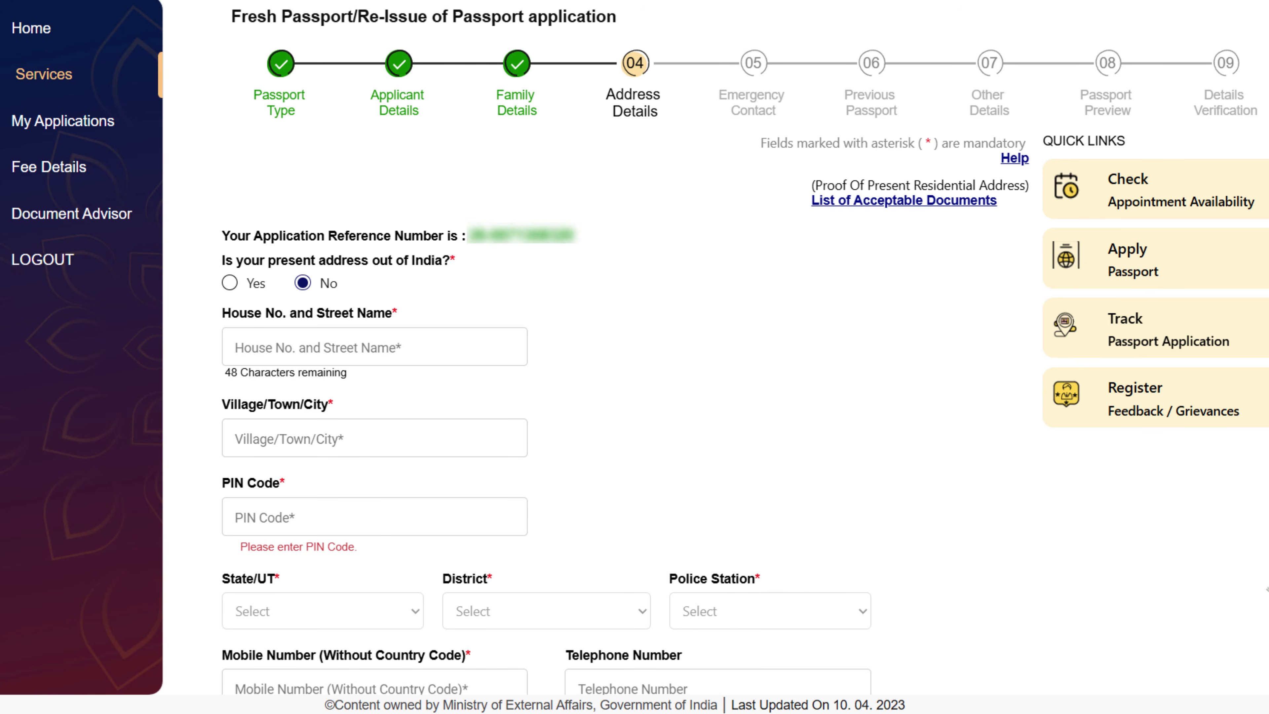
pyautogui.scroll(-5, 745, 350)
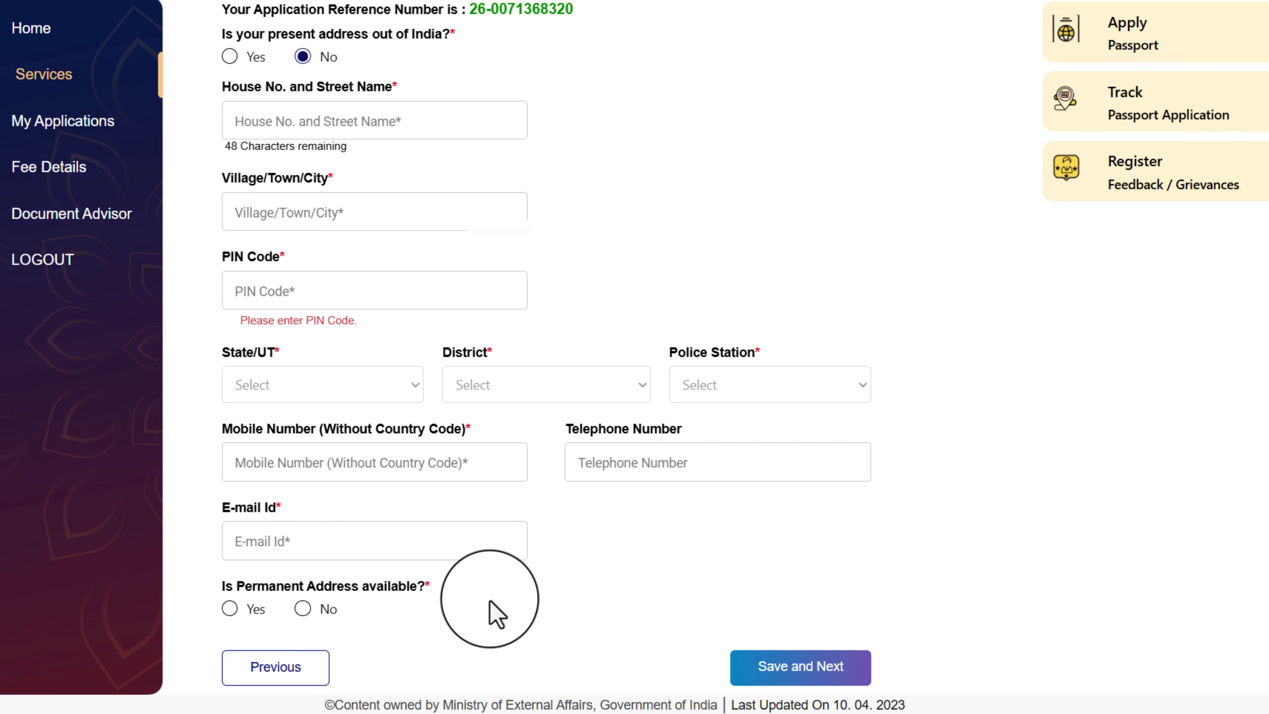
pyautogui.click(268, 462)
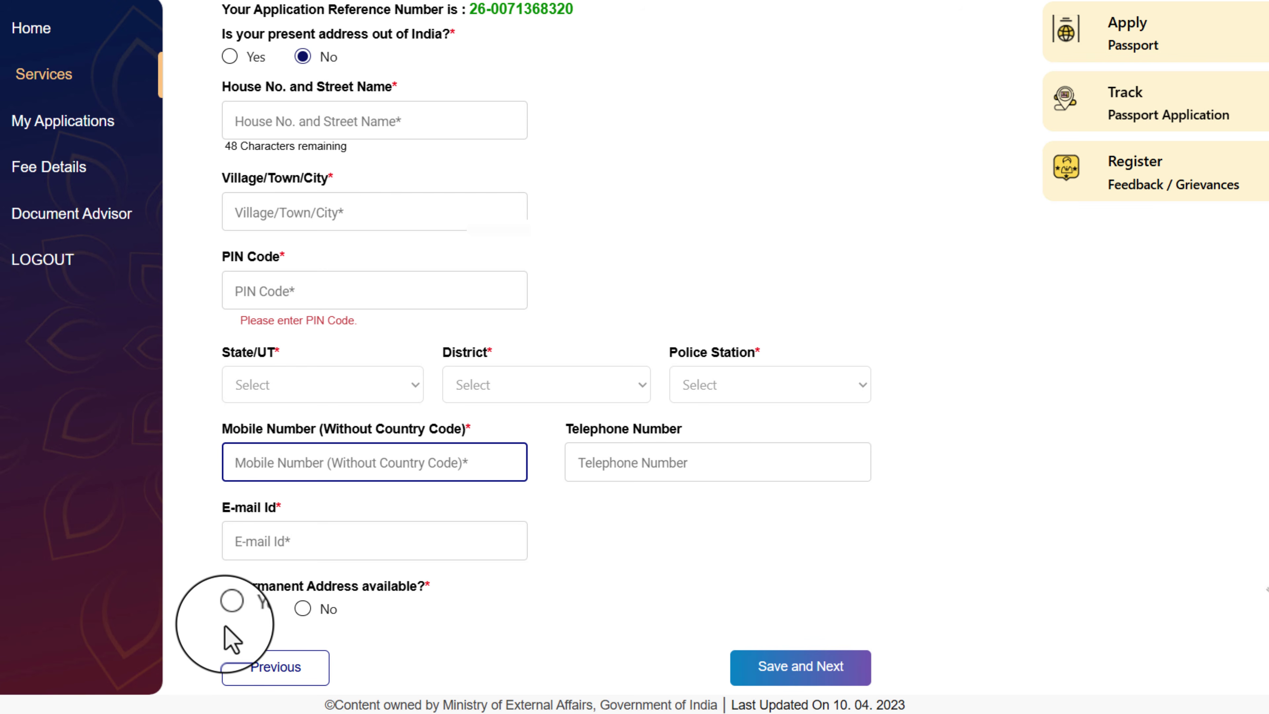
# Answer Yes to permanent address available and same as present address, then save
pyautogui.click(229, 608)
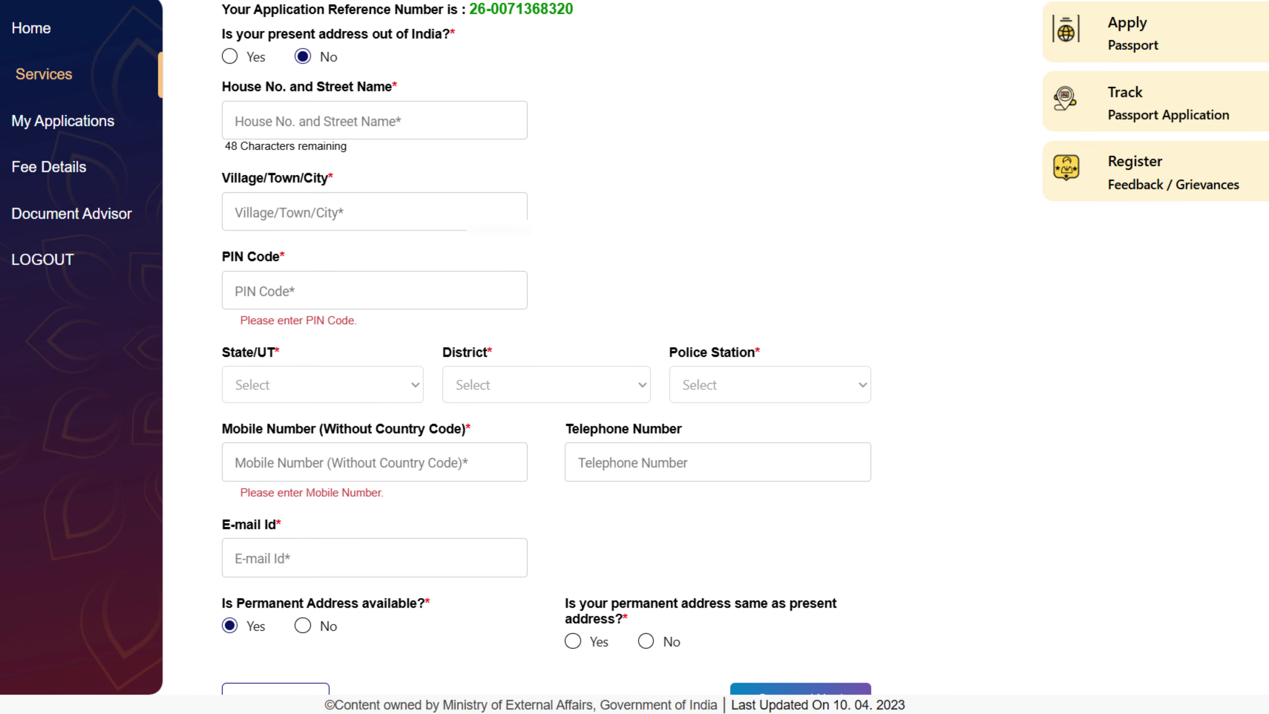
pyautogui.scroll(-1, 644, 350)
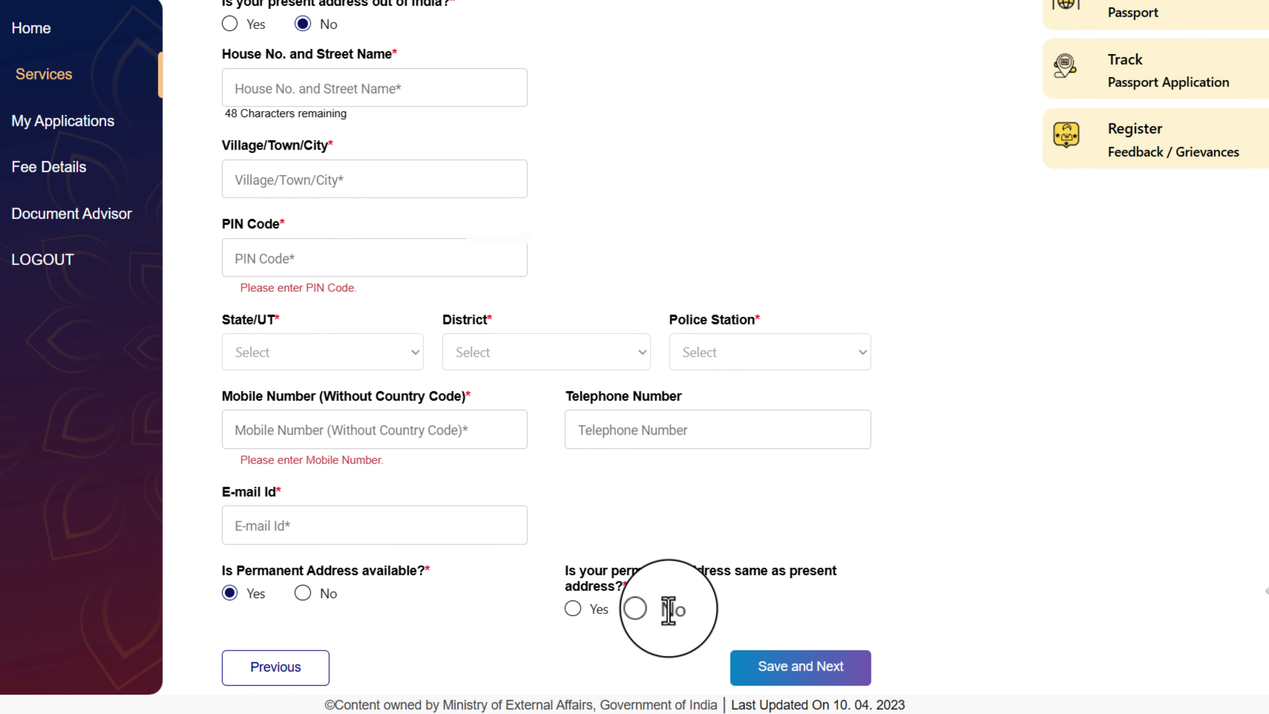
pyautogui.click(572, 609)
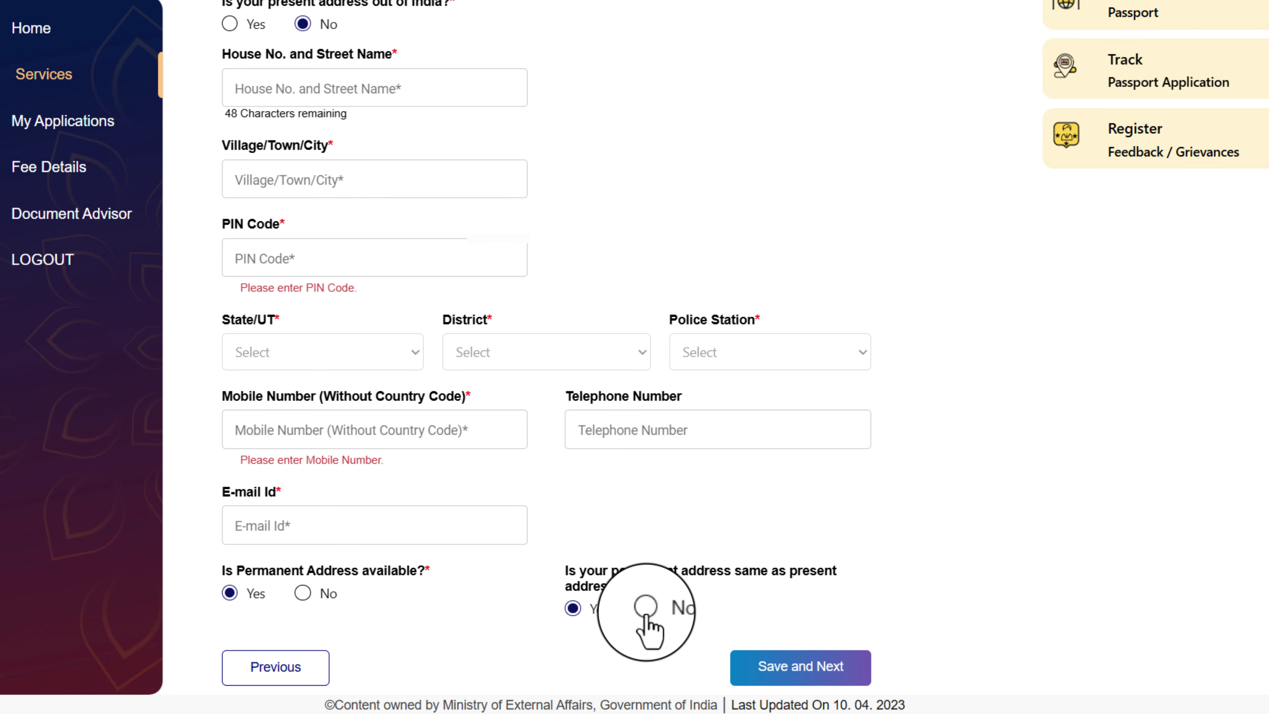
pyautogui.click(646, 607)
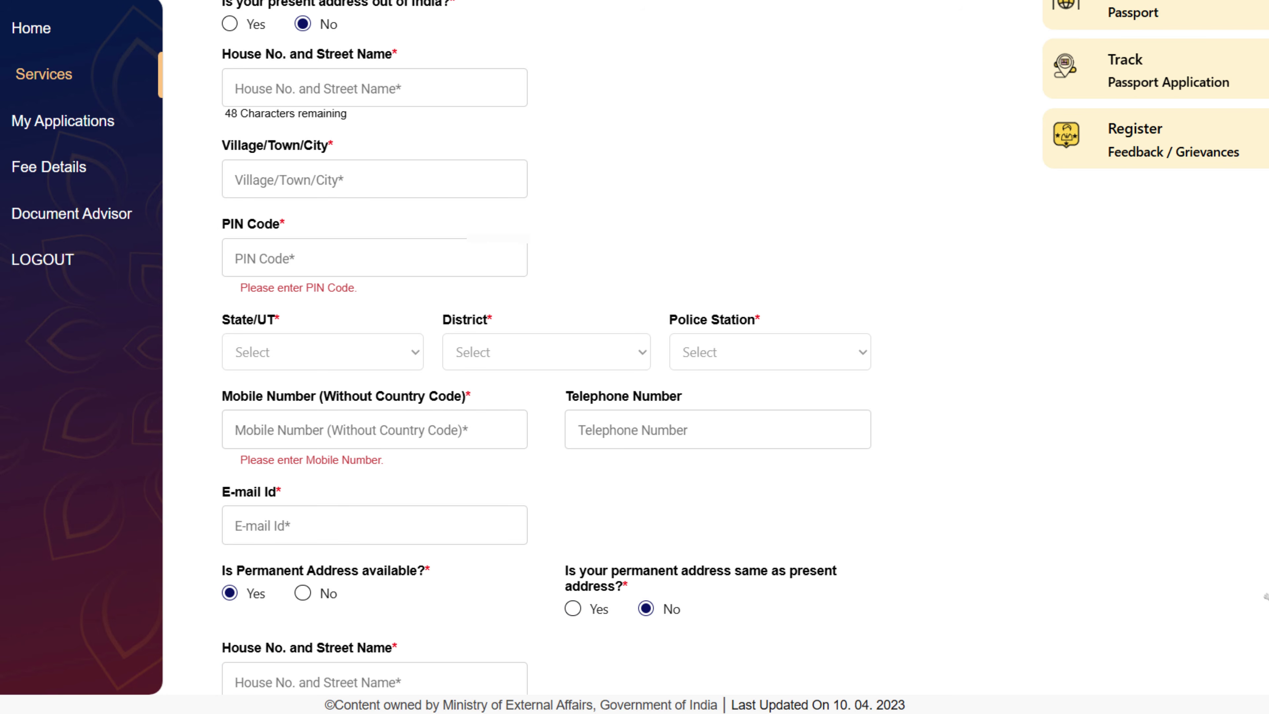
pyautogui.click(573, 609)
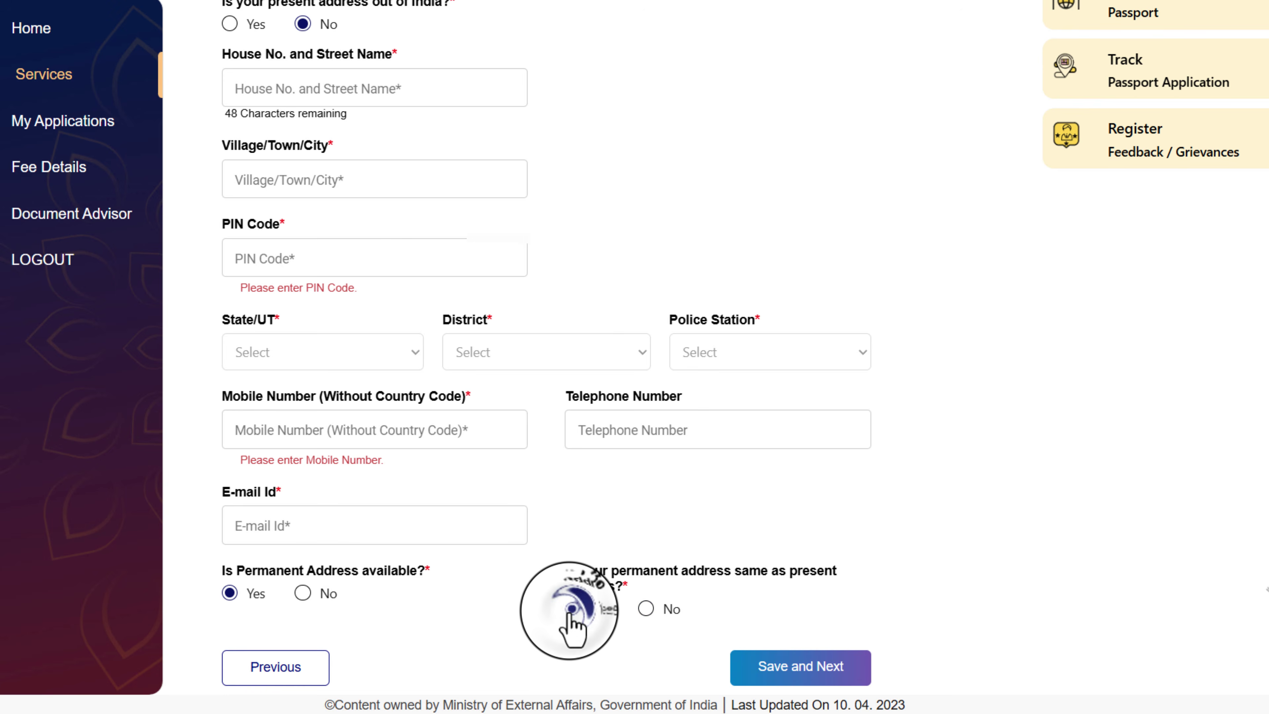
pyautogui.click(802, 670)
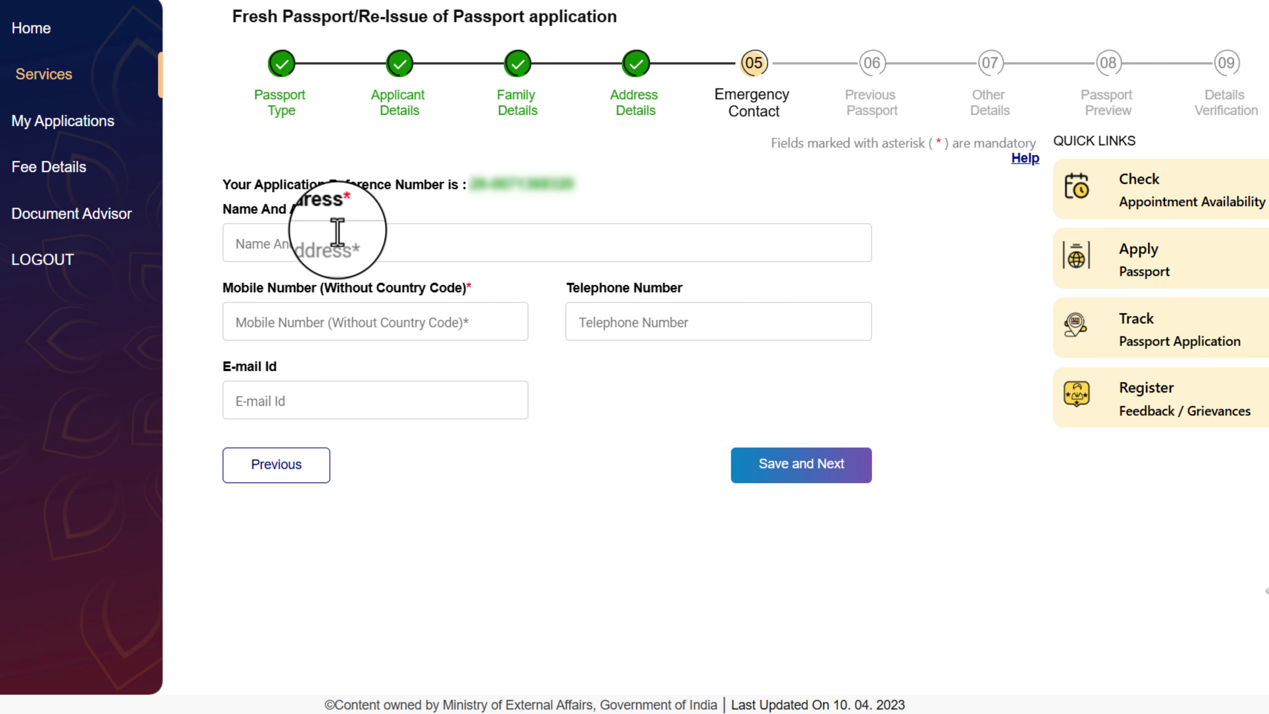
# Leave the emergency contact name, mobile and e-mail blank and save the step
pyautogui.click(249, 249)
pyautogui.click(437, 245)
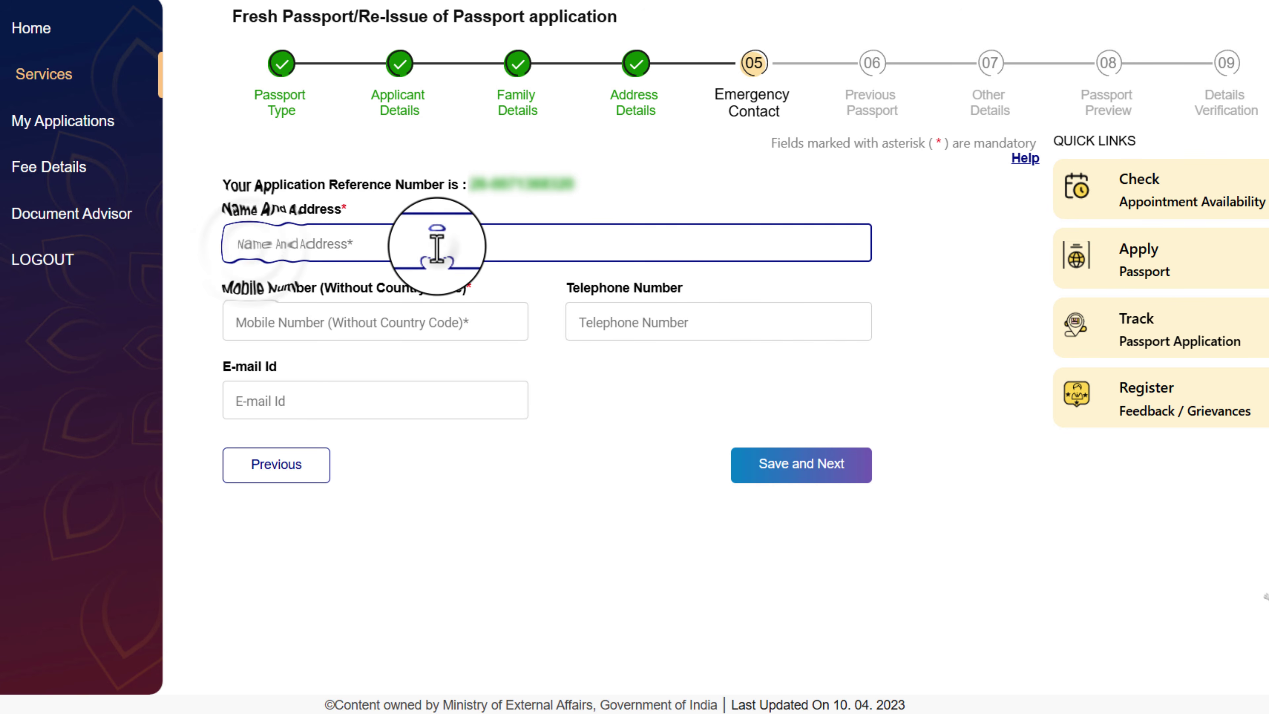
pyautogui.click(334, 330)
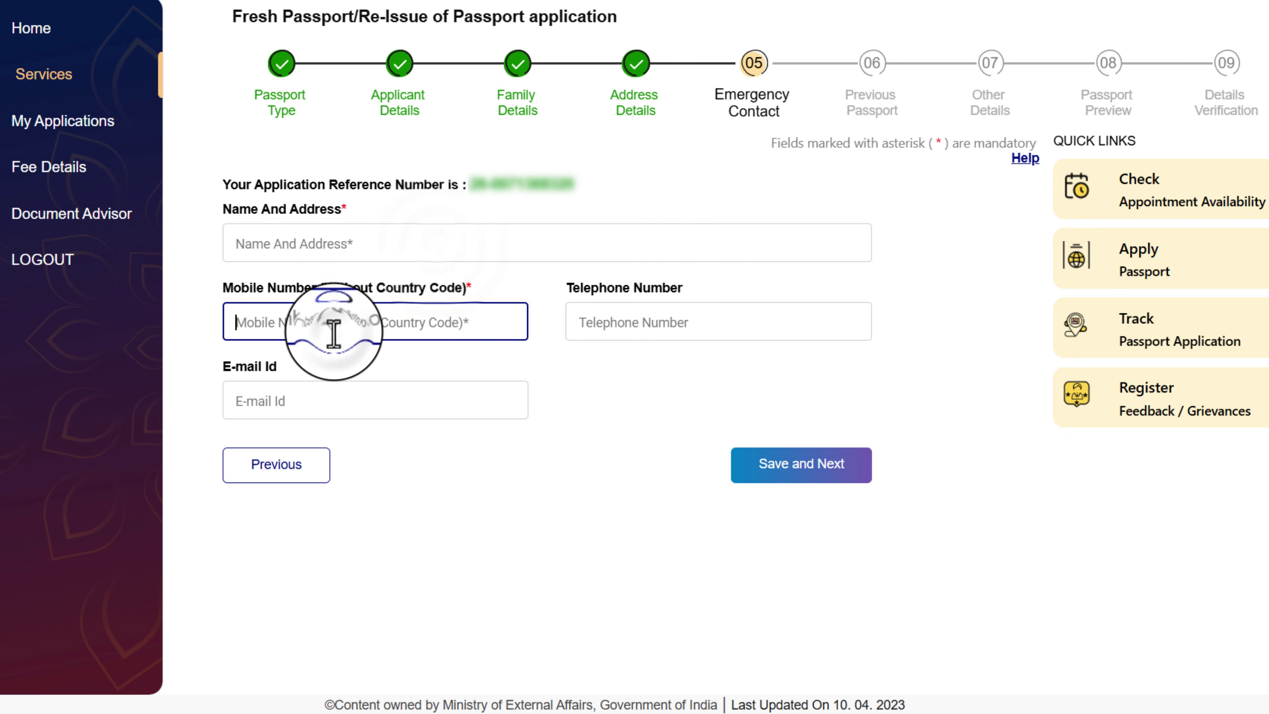
pyautogui.click(312, 409)
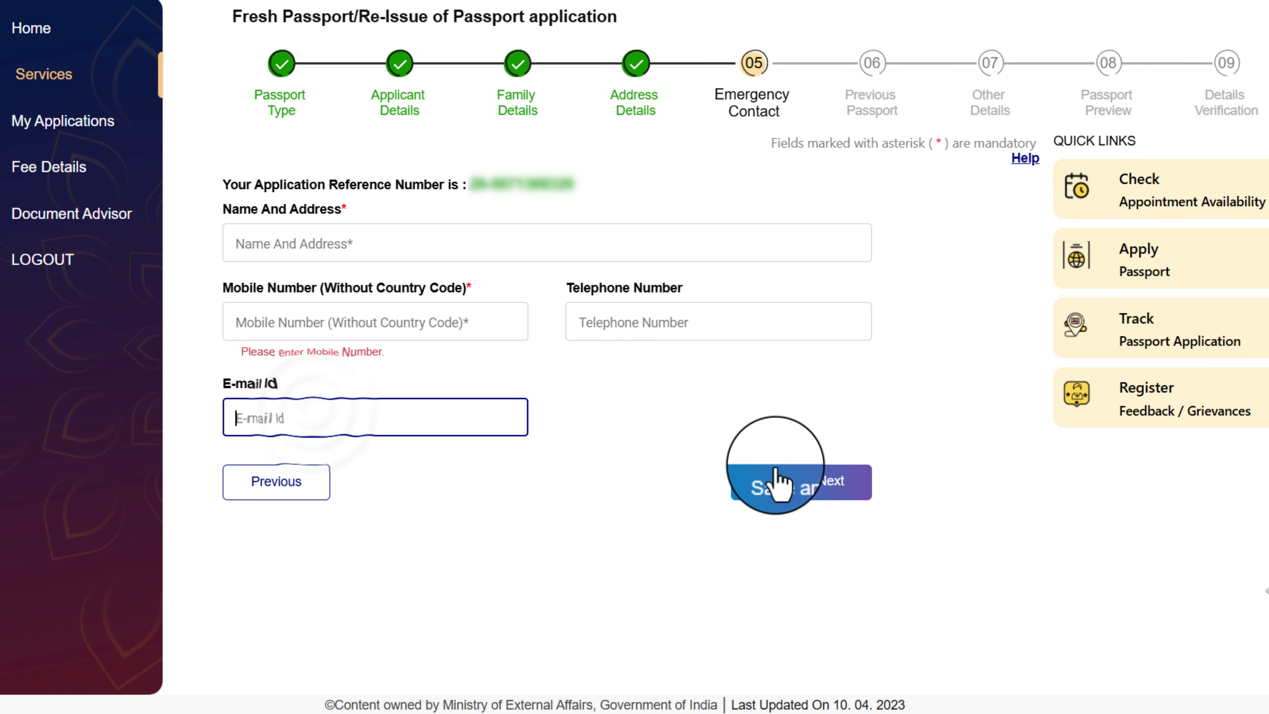
pyautogui.click(827, 487)
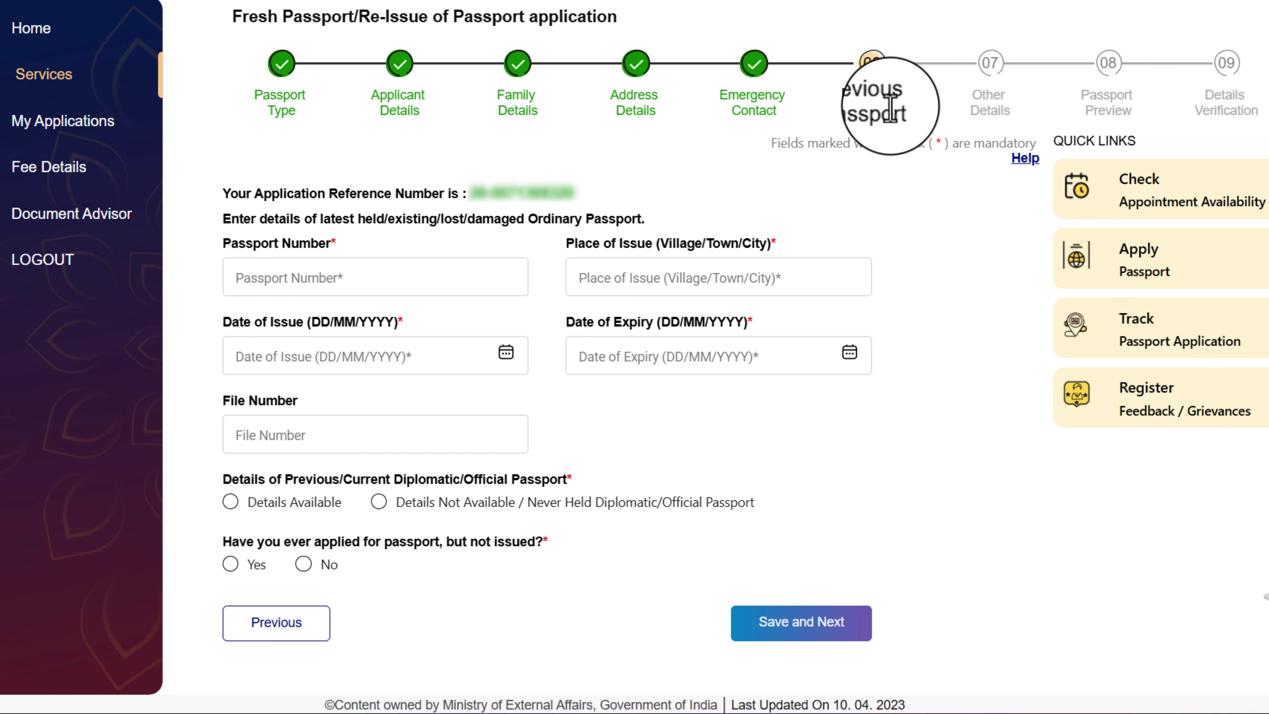
# Choose 'Details Not Available / Never Held Diplomatic/Official Passport' and save Previous Passport
pyautogui.click(270, 282)
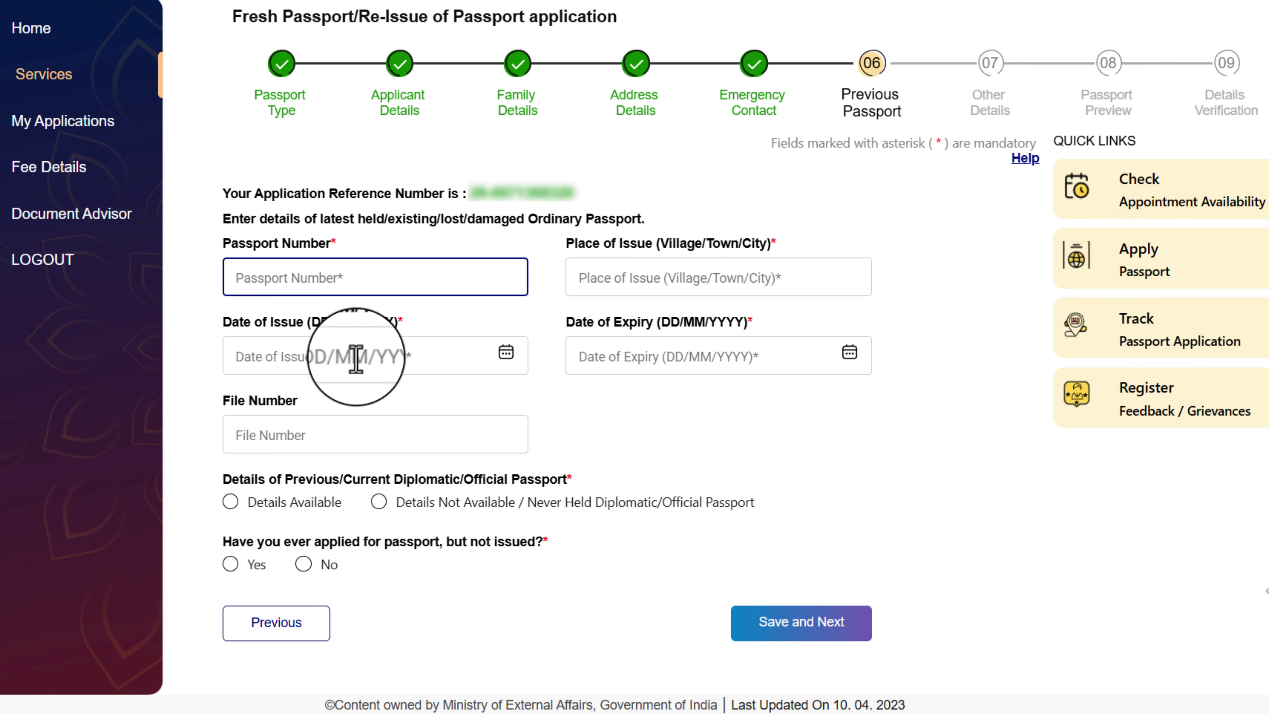
pyautogui.click(334, 358)
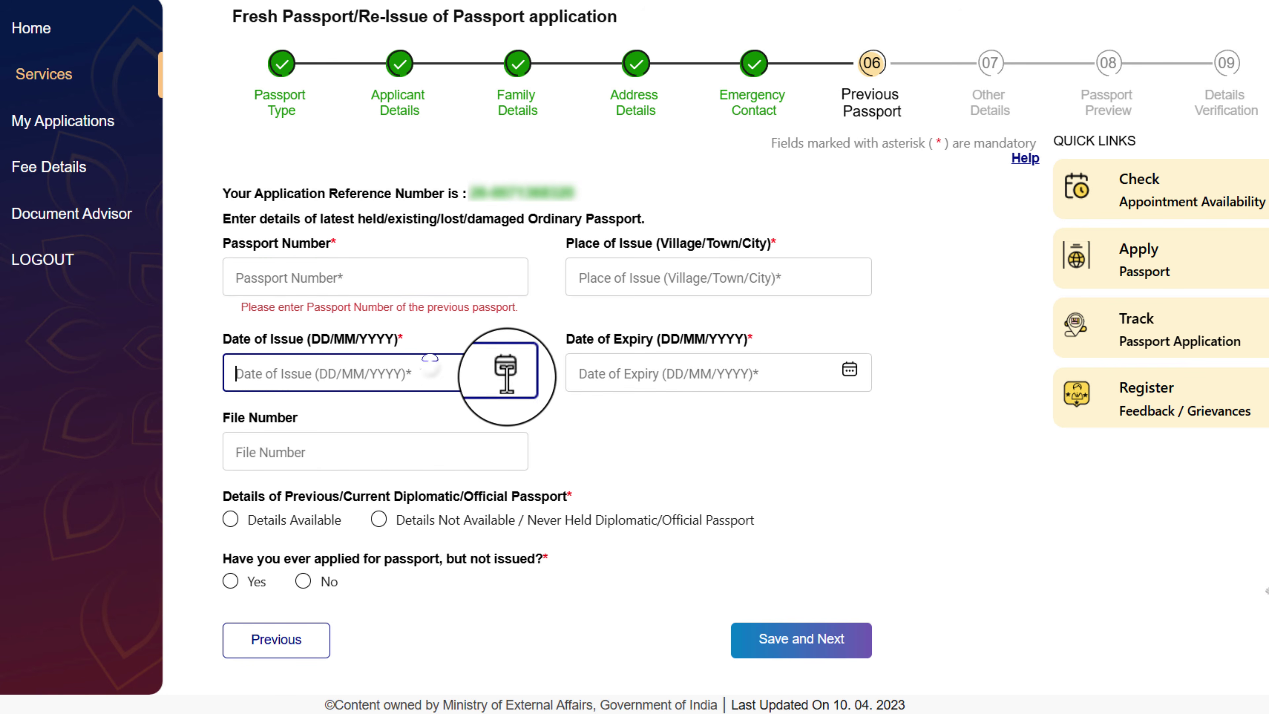
pyautogui.click(706, 373)
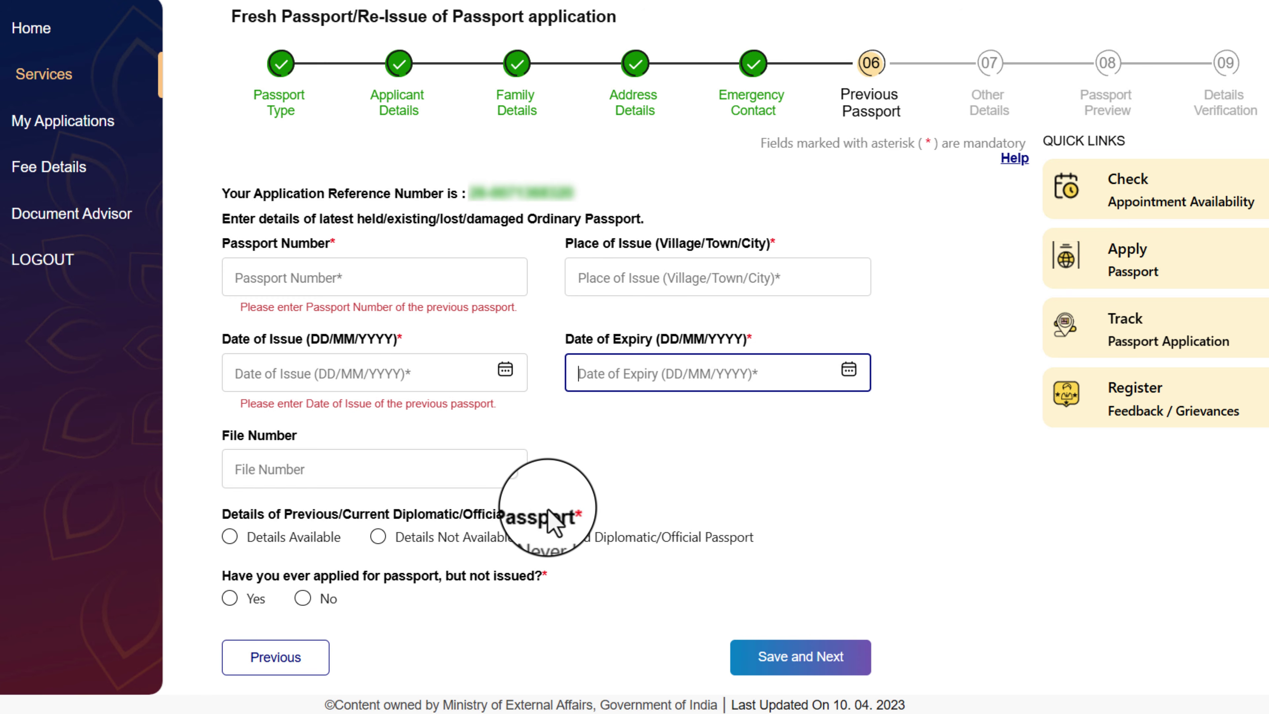
pyautogui.click(378, 537)
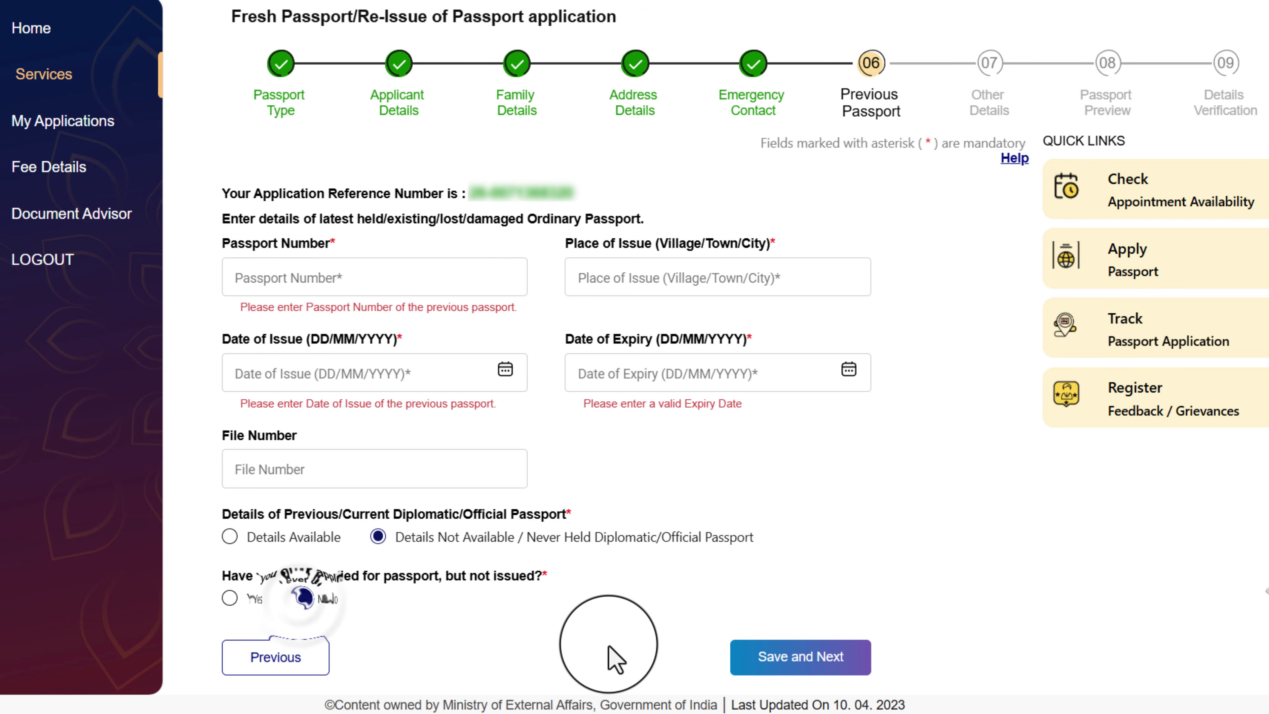
pyautogui.click(830, 660)
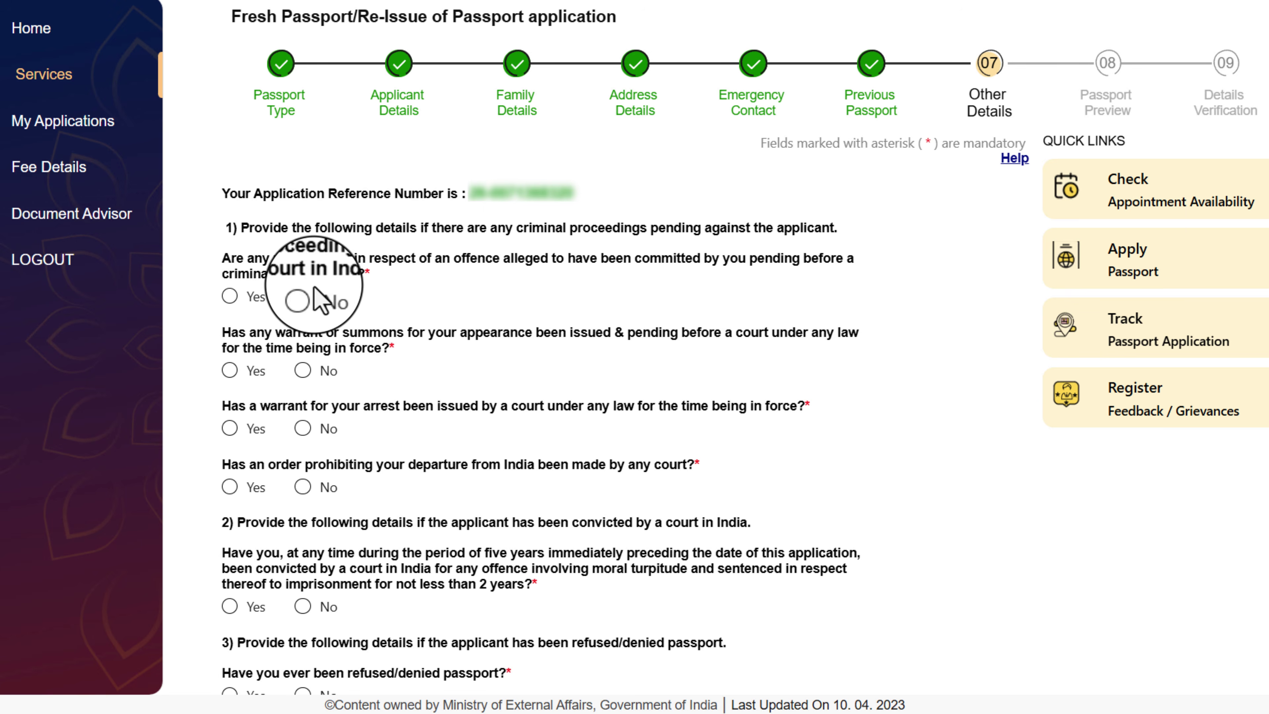
# Answer No to the criminal proceedings, warrant, arrest, departure-prohibition and conviction questions, then save
pyautogui.click(303, 296)
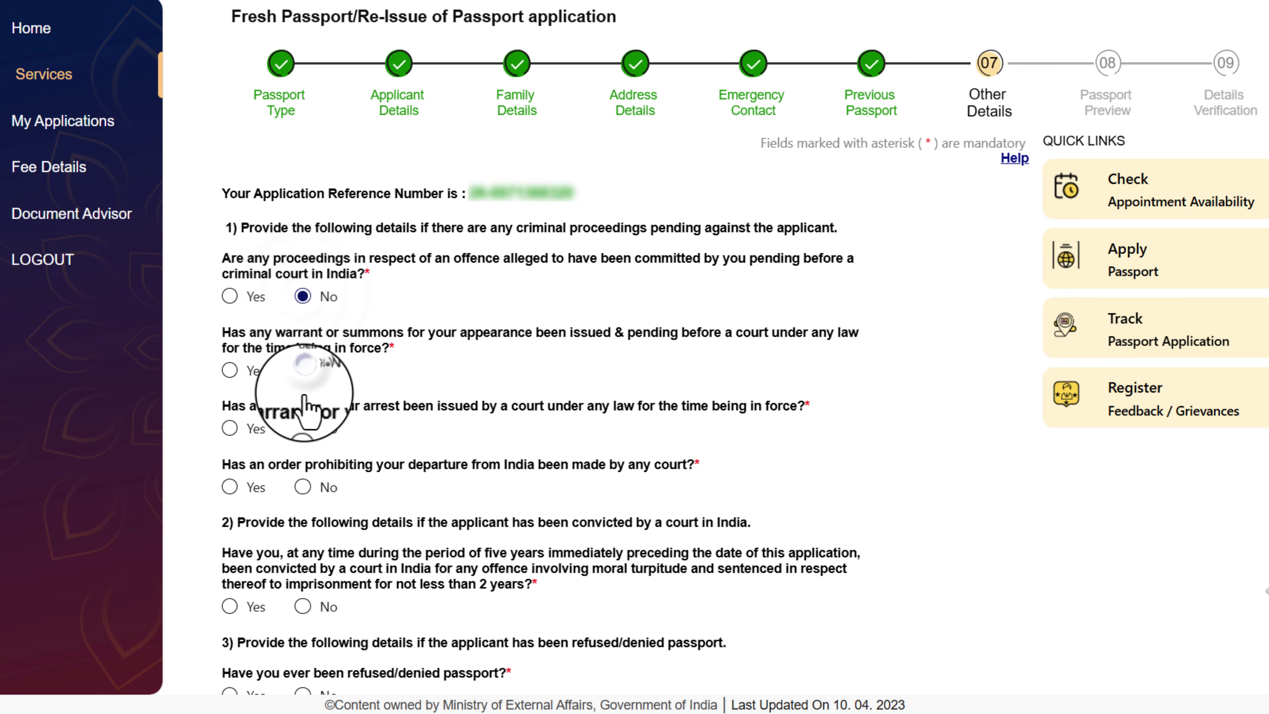
pyautogui.click(302, 370)
pyautogui.click(302, 428)
pyautogui.click(302, 487)
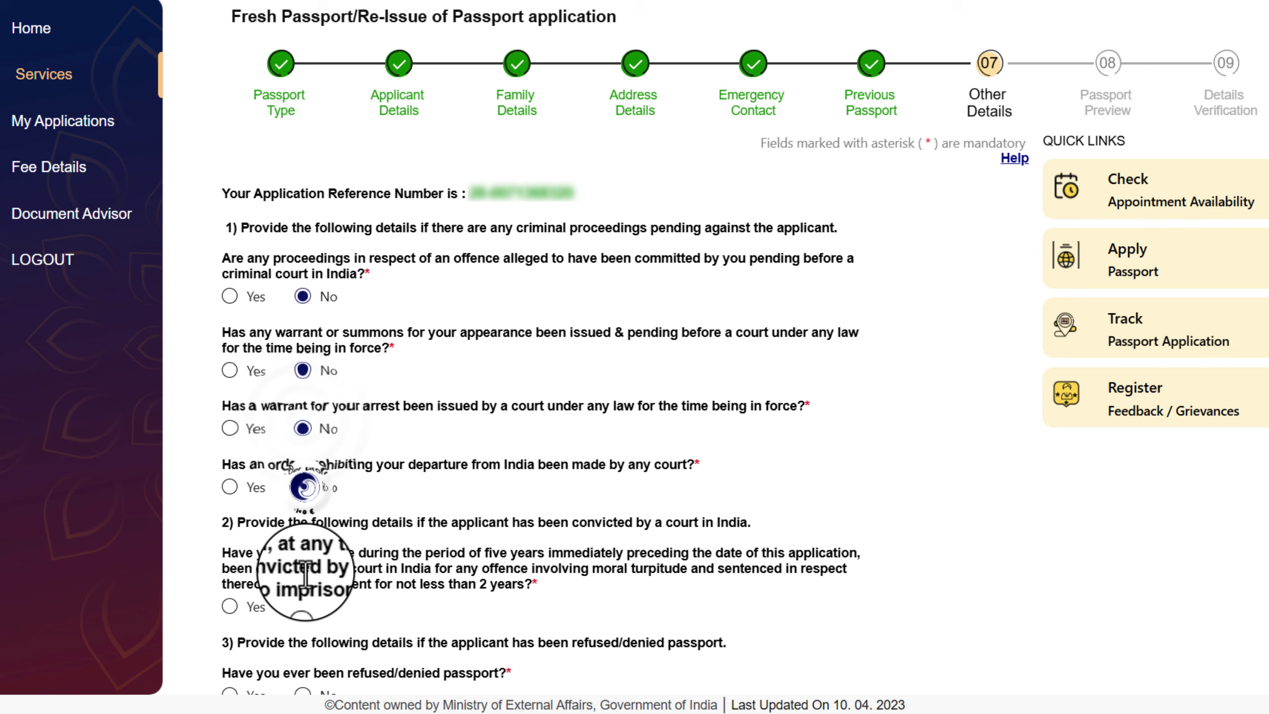
pyautogui.click(302, 606)
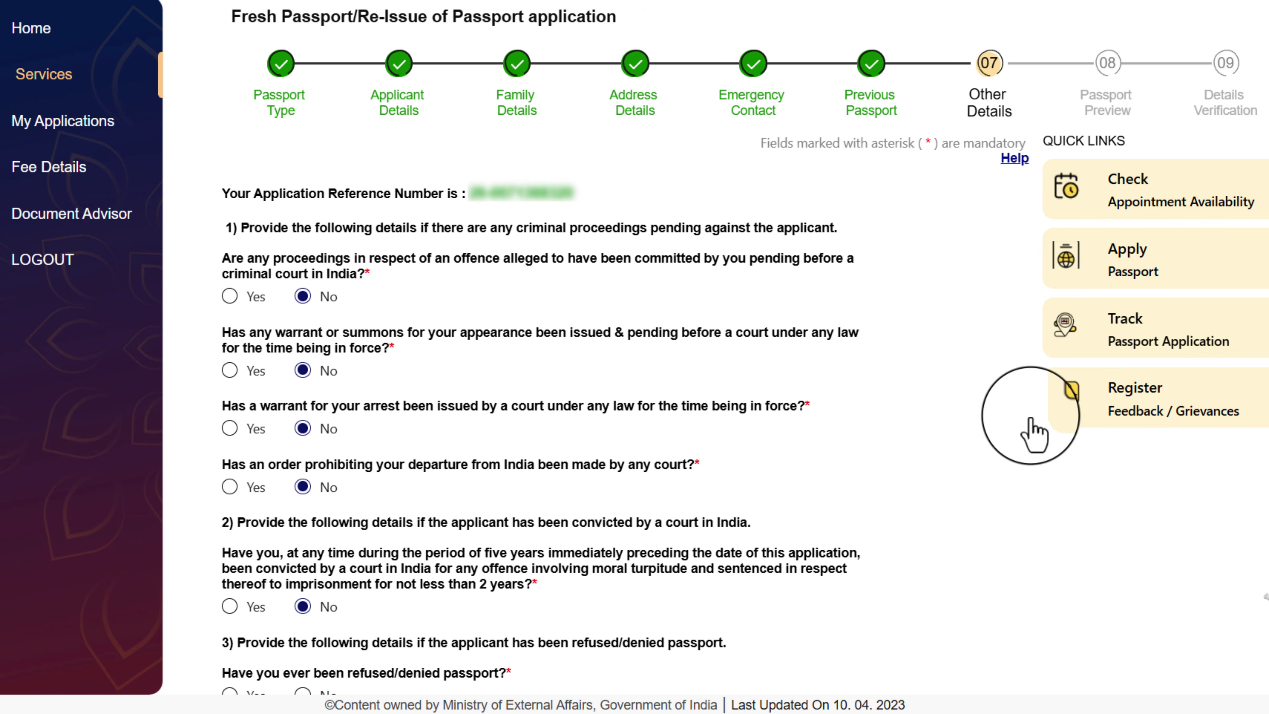
pyautogui.scroll(-10, 307, 28)
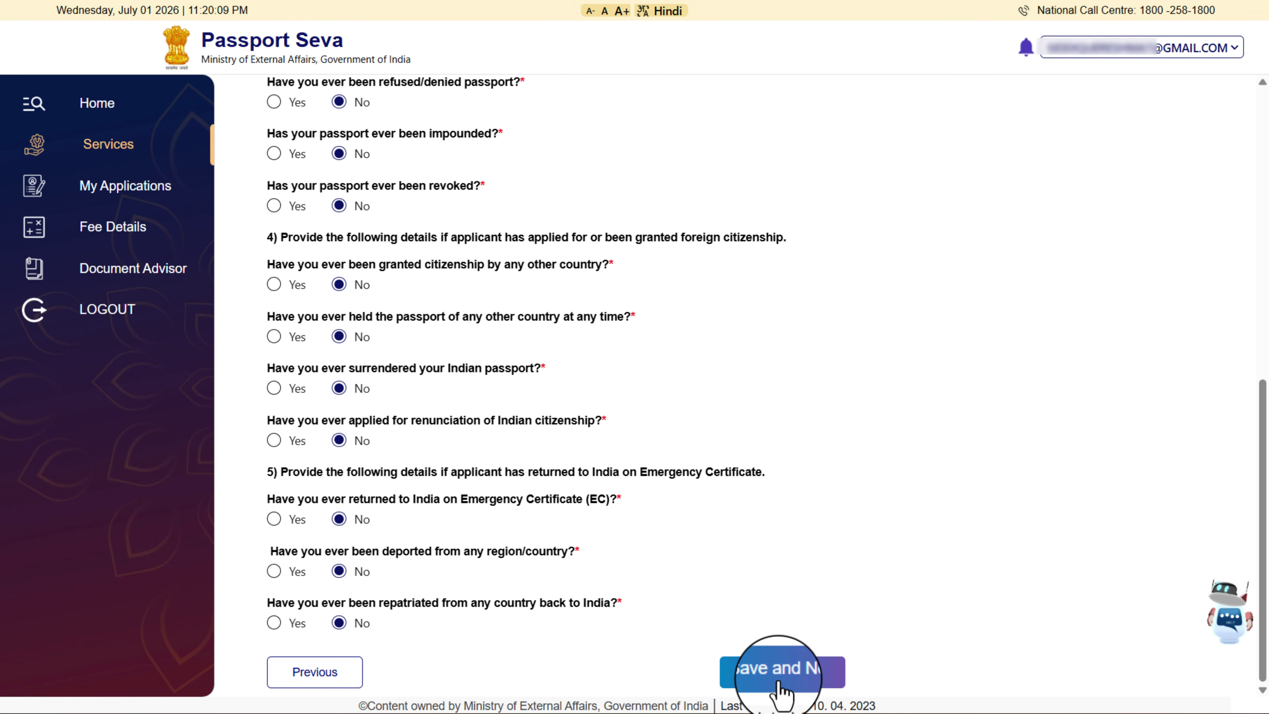
pyautogui.click(777, 672)
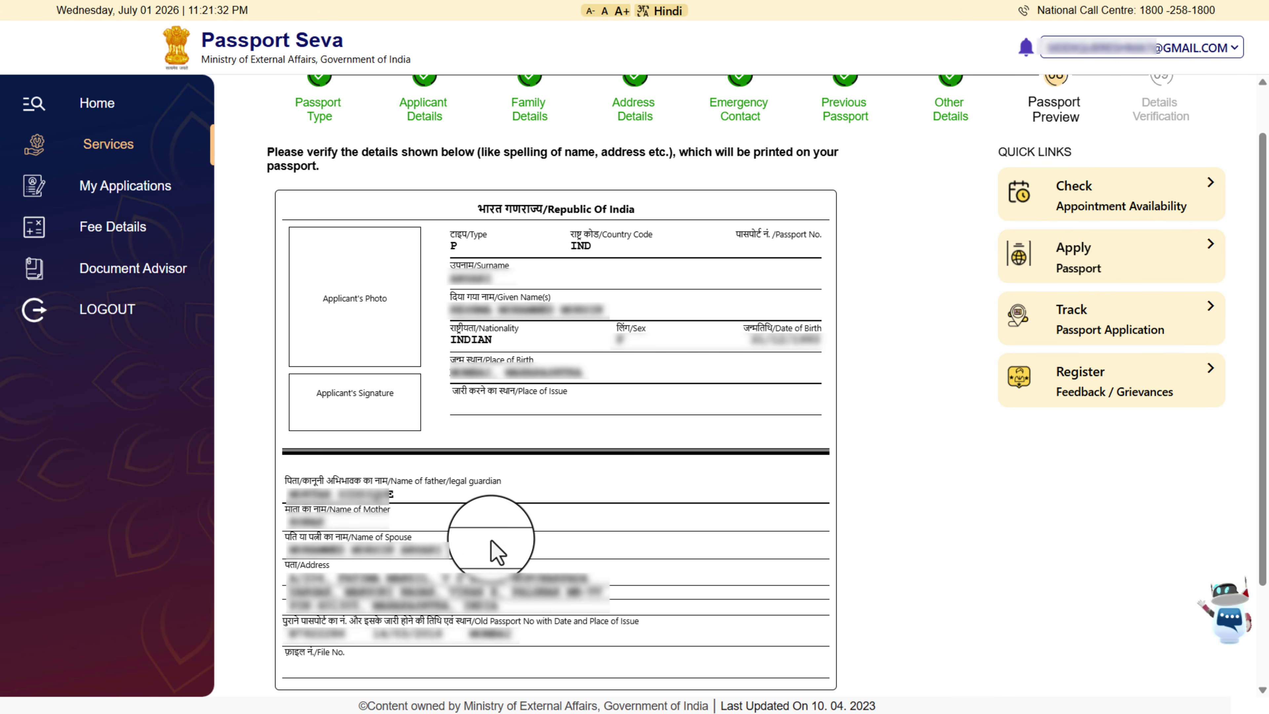
# Tick the declaration that the previewed particulars are true and correct, then continue
pyautogui.scroll(-2, 611, 270)
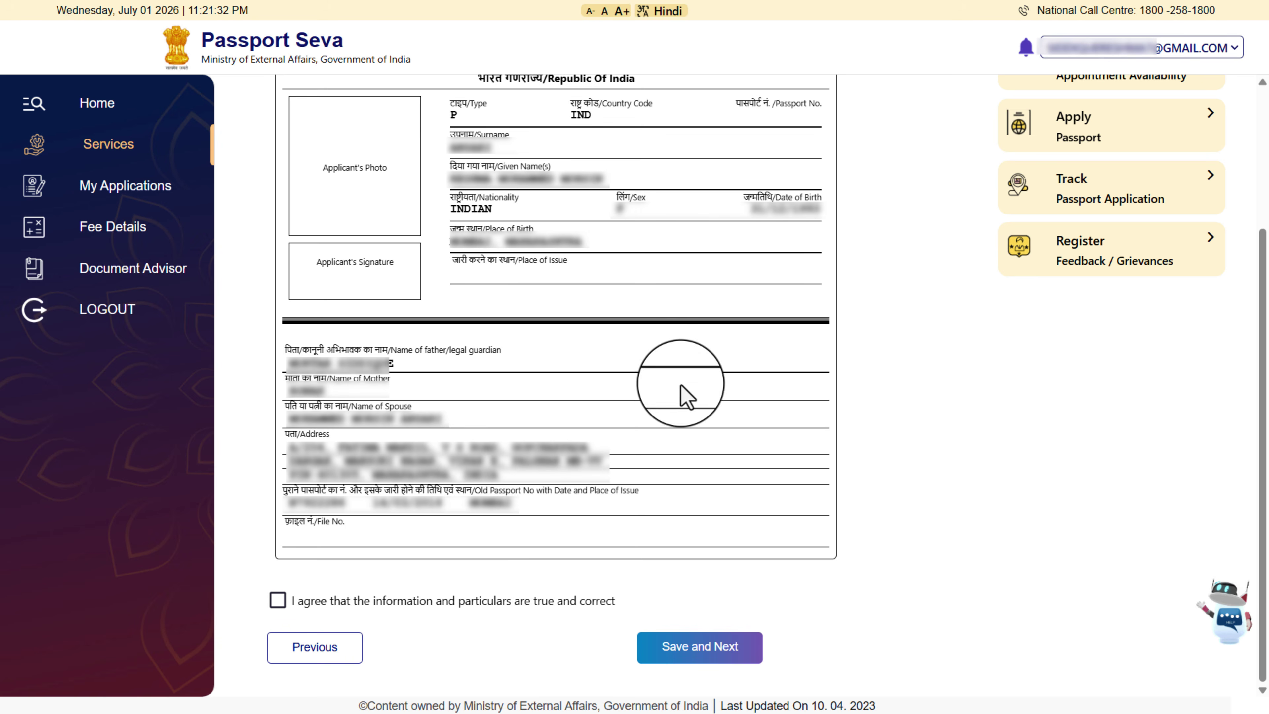
pyautogui.click(277, 603)
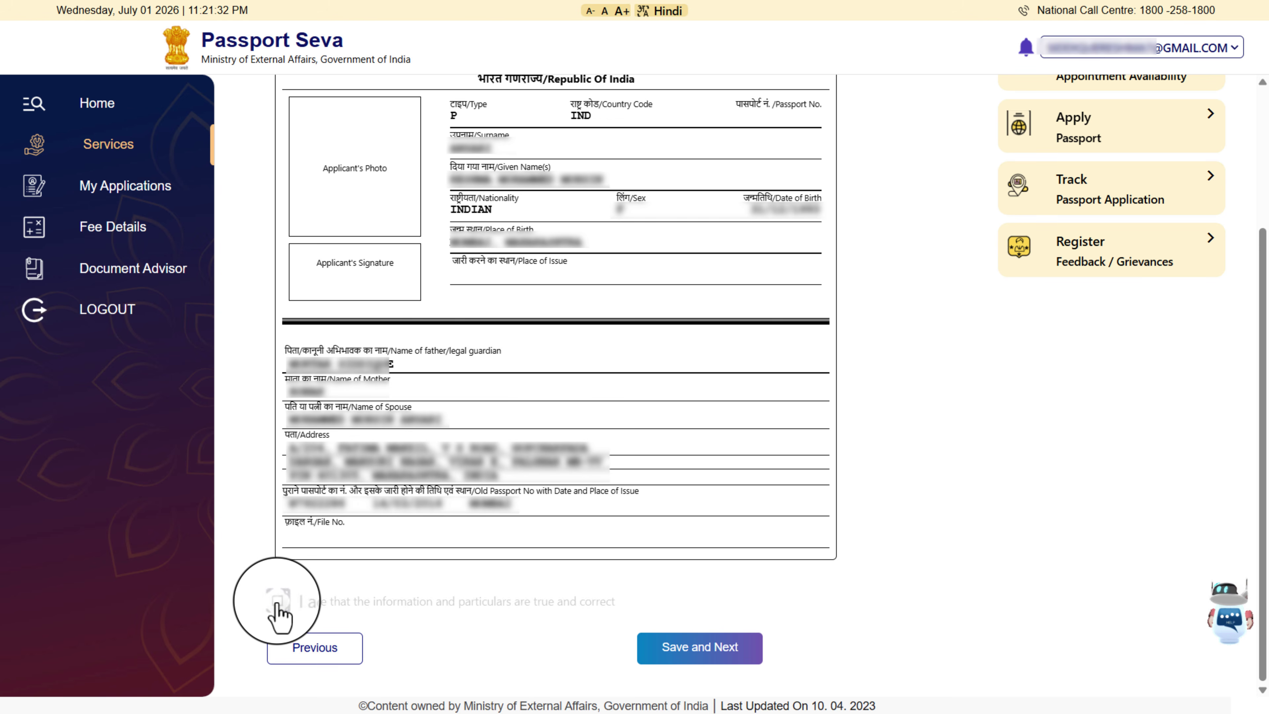
pyautogui.click(697, 647)
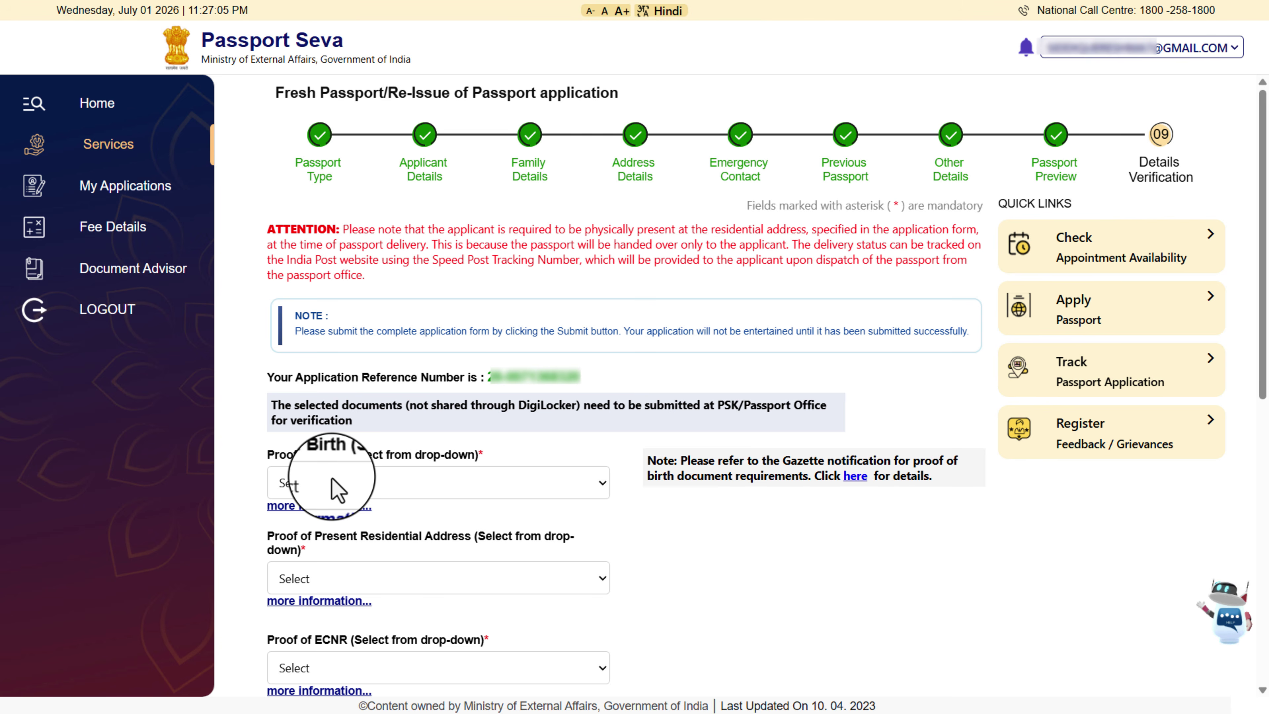
# Choose PAN card as birth proof, Aadhaar Card as address proof, and matriculation certificate as ECNR proof
pyautogui.click(310, 482)
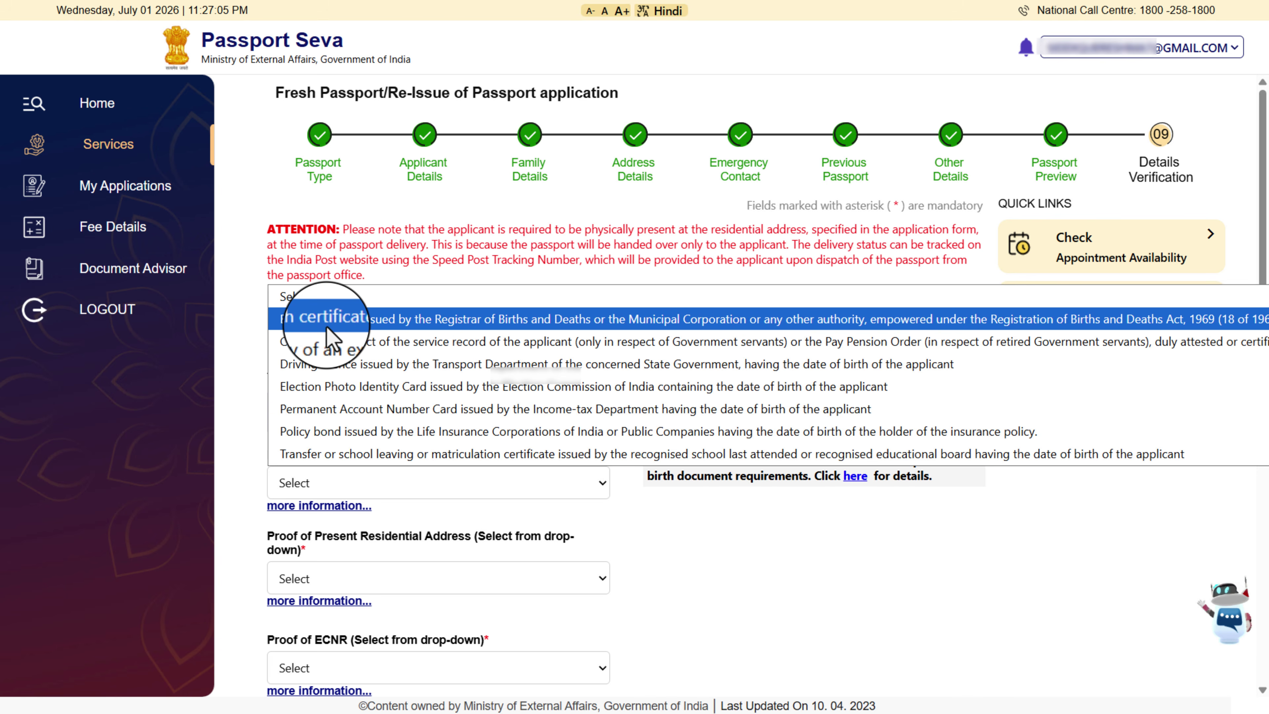
pyautogui.click(320, 420)
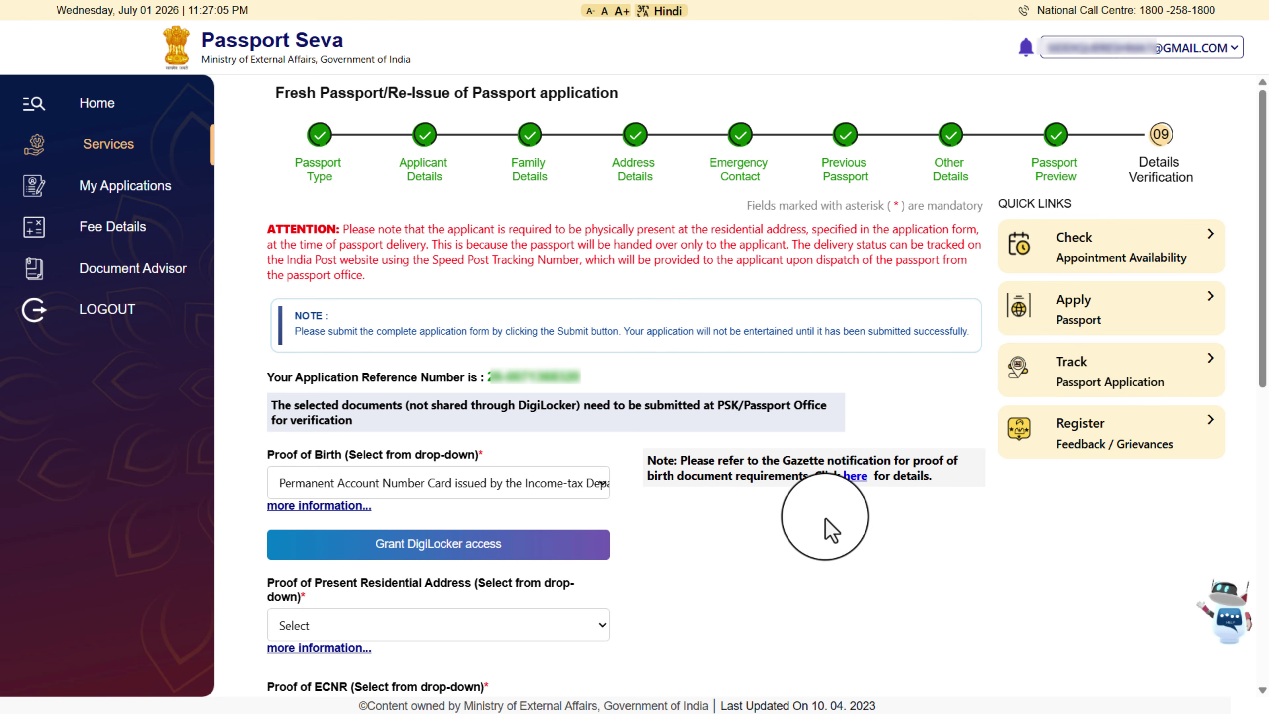
pyautogui.click(317, 631)
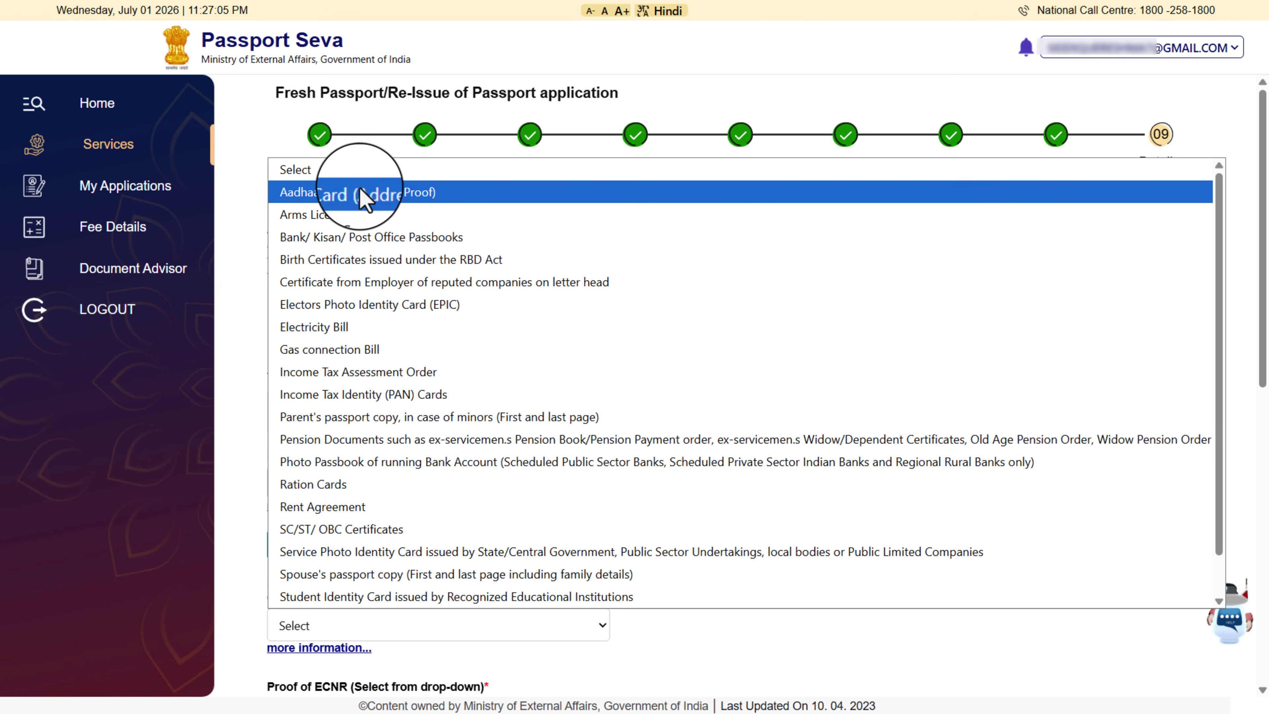
pyautogui.scroll(-1, 314, 602)
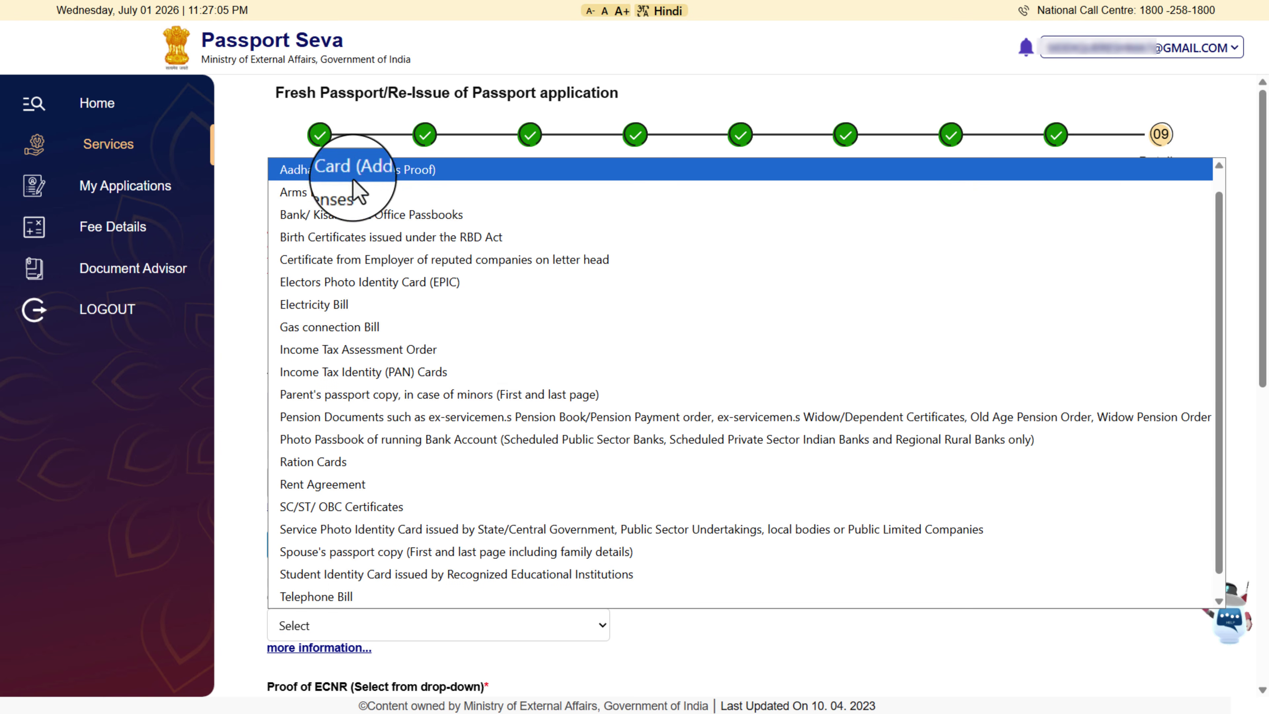
pyautogui.click(374, 172)
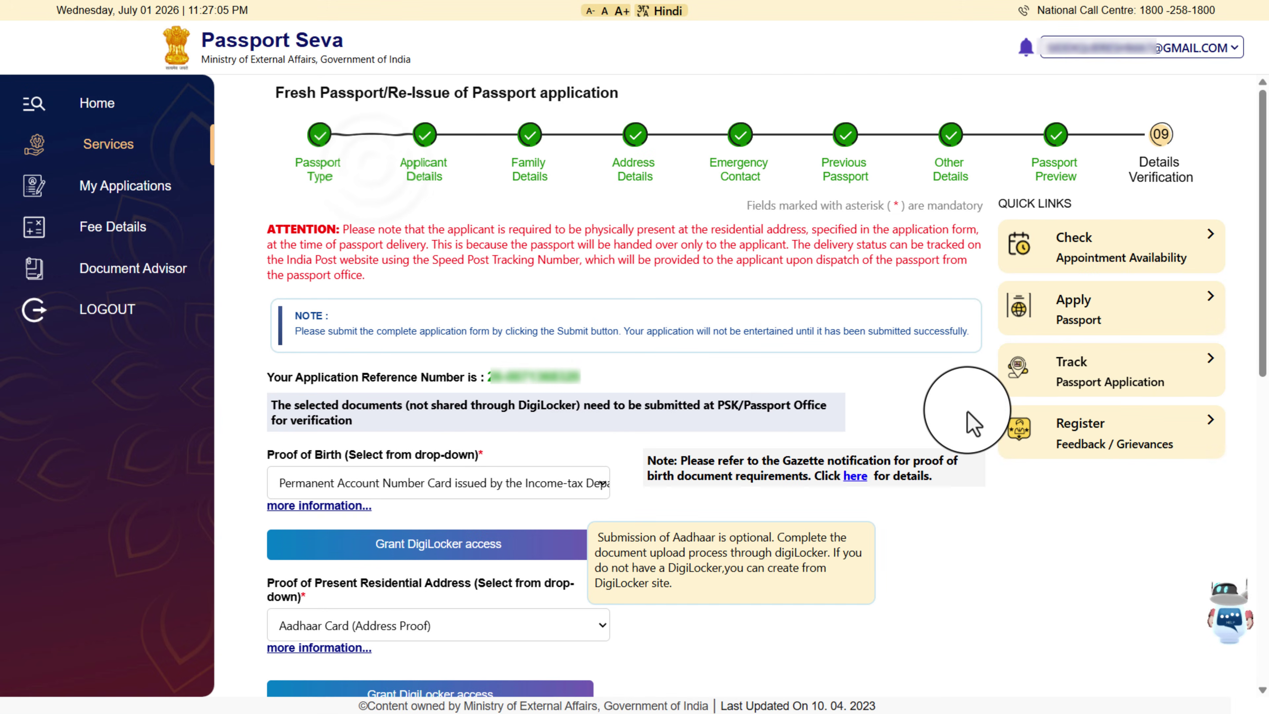
pyautogui.scroll(-1, 1259, 275)
pyautogui.scroll(-5, 1262, 275)
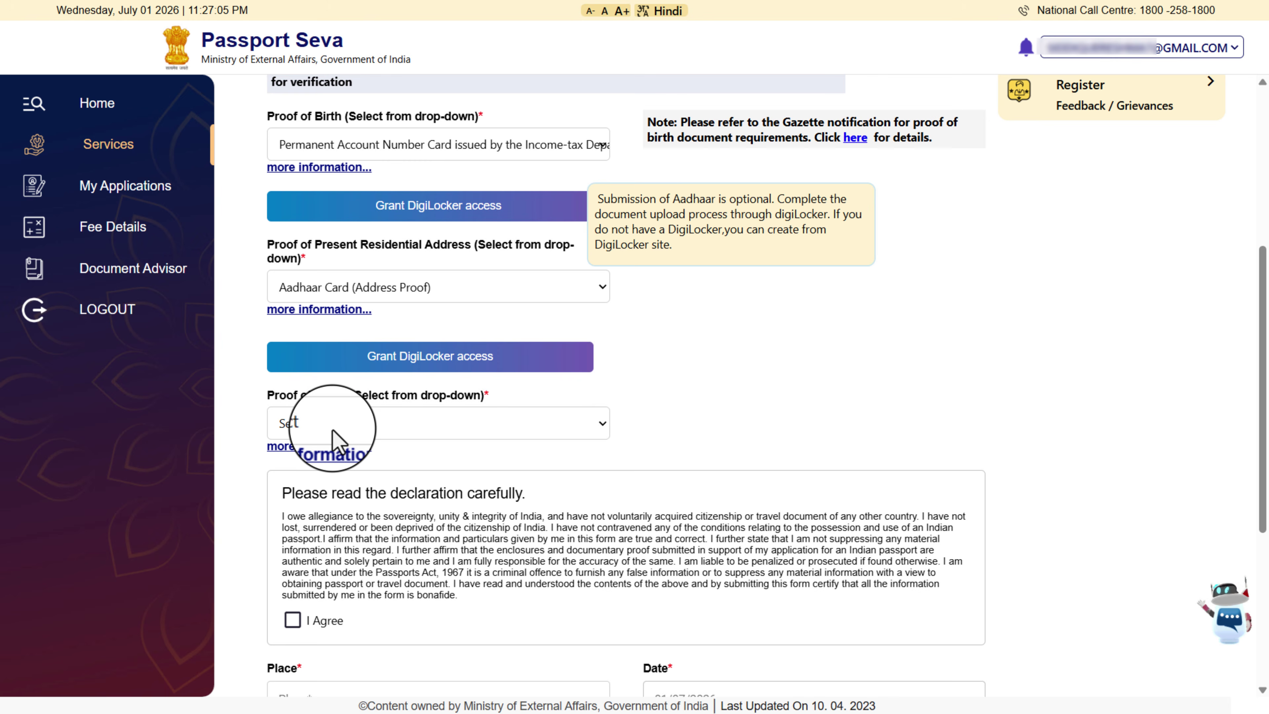
pyautogui.click(320, 422)
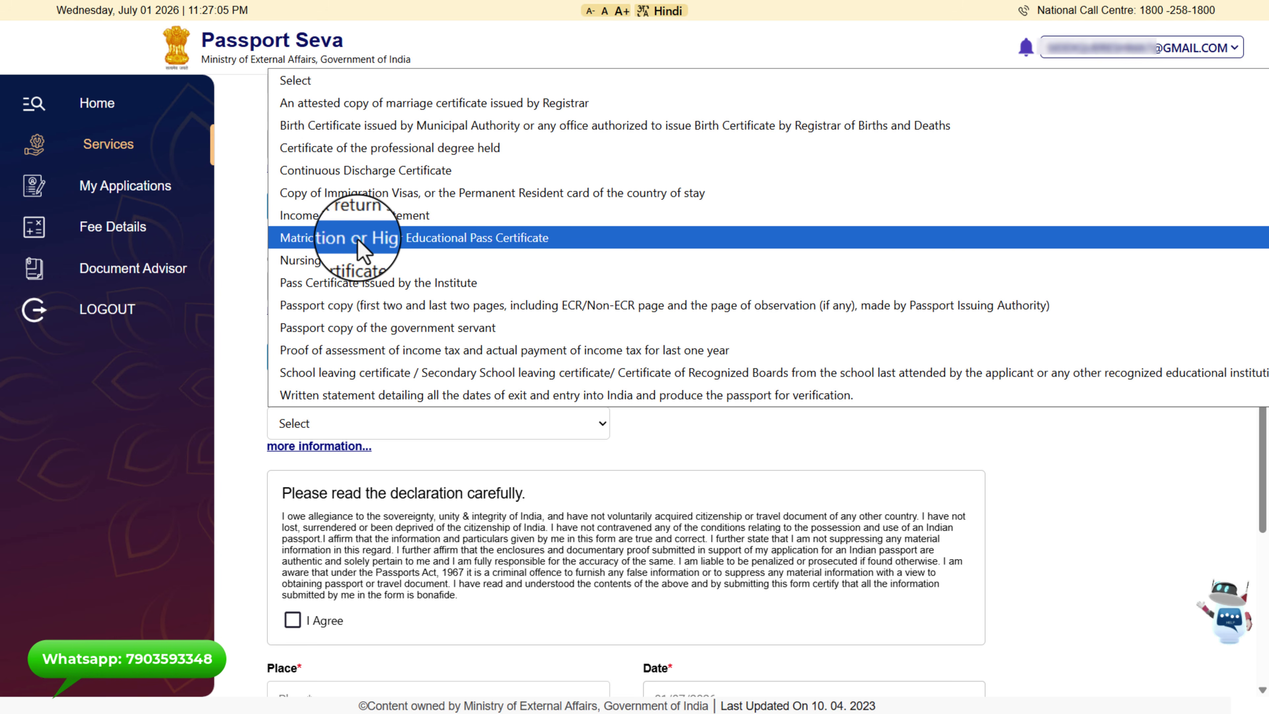
pyautogui.click(363, 252)
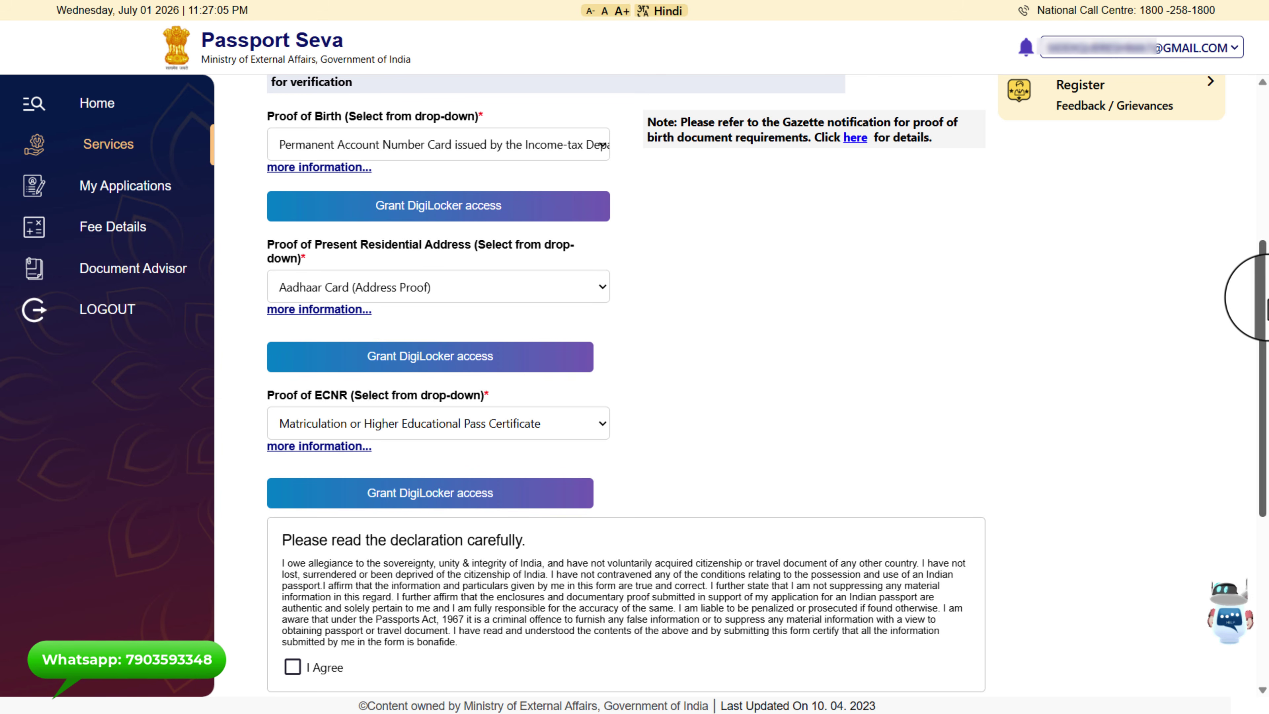
# Accept the declaration, fill in the place, and save the application form
pyautogui.scroll(-1, 1262, 300)
pyautogui.scroll(-3, 1262, 315)
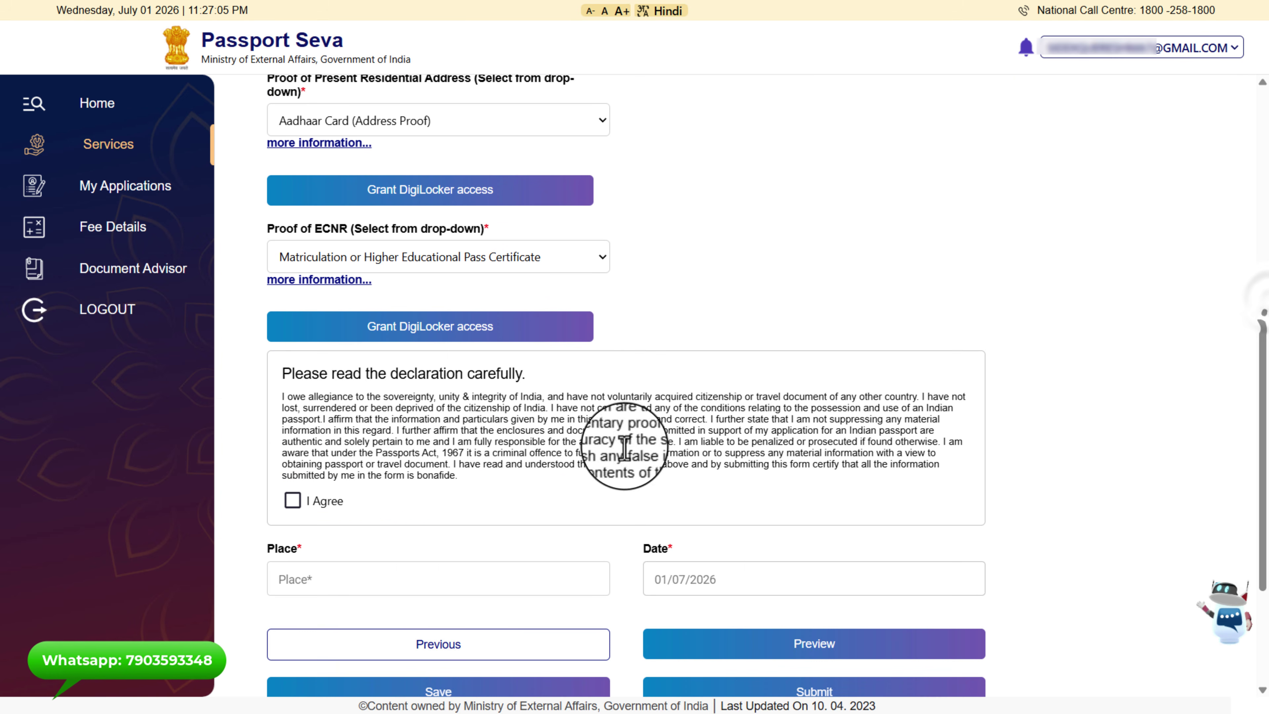
pyautogui.click(291, 501)
pyautogui.click(399, 580)
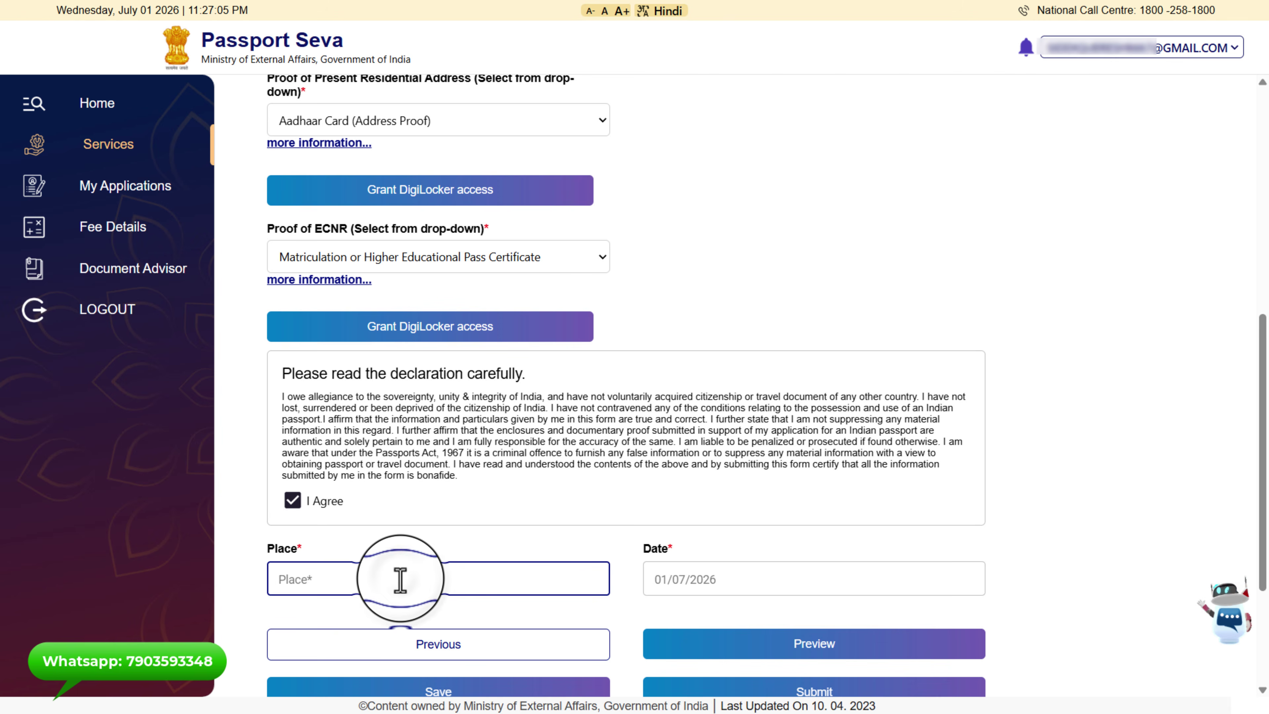
pyautogui.scroll(-3, 420, 575)
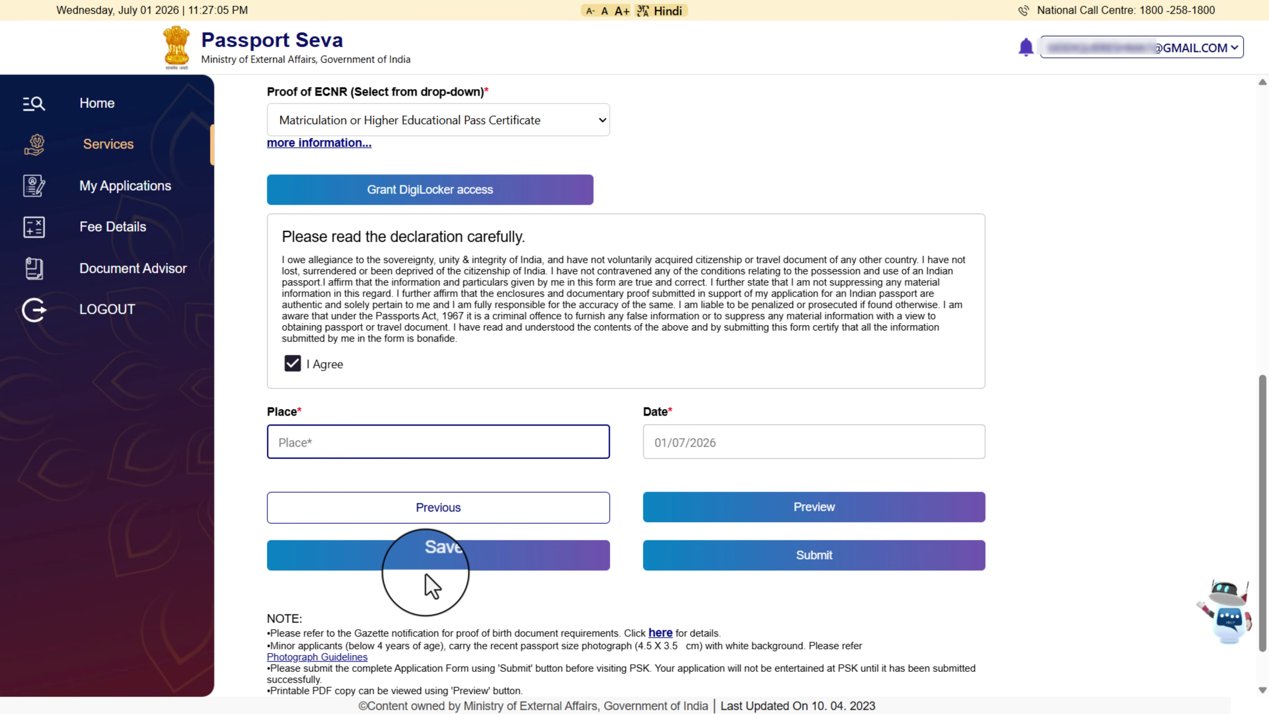
pyautogui.click(446, 565)
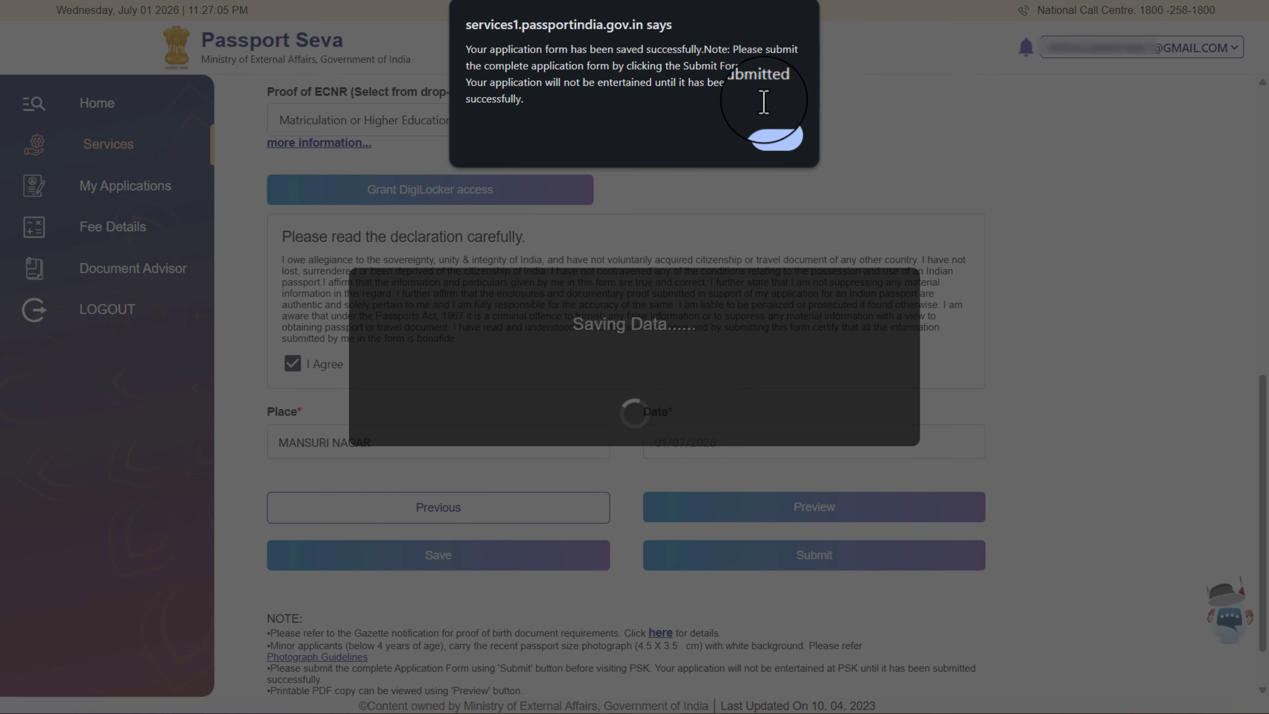
pyautogui.click(774, 136)
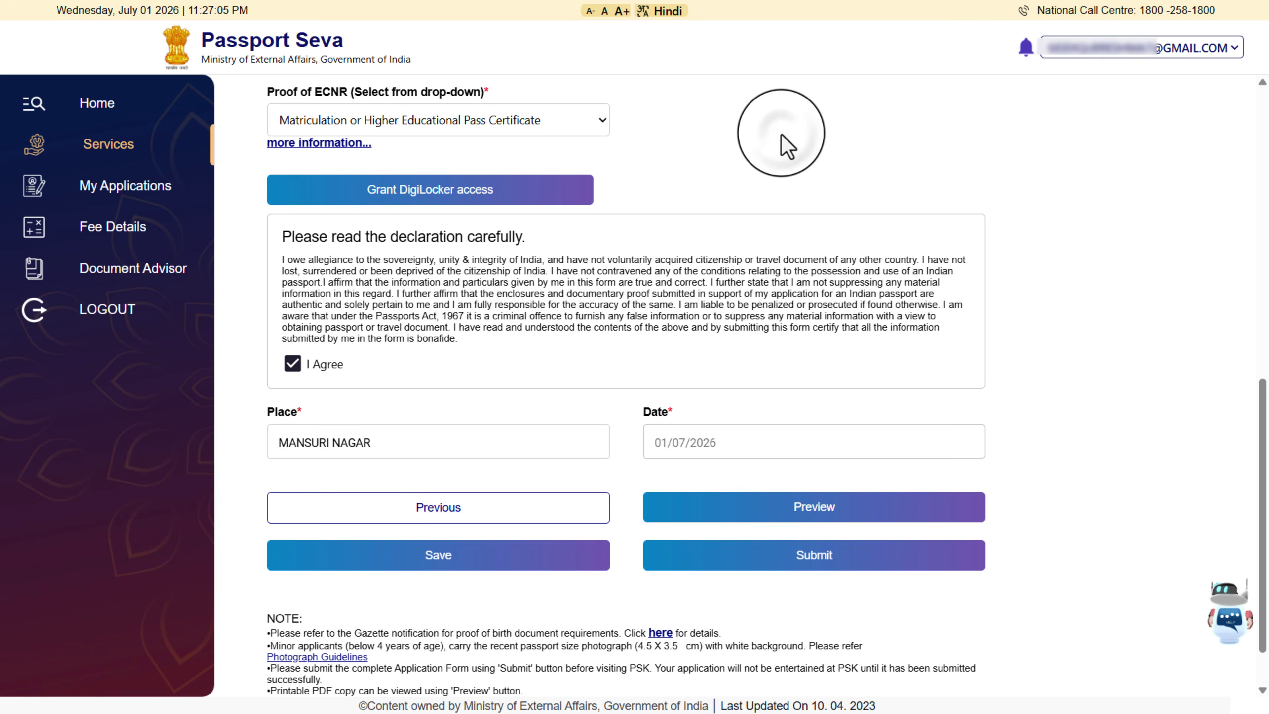
# Preview and check the completed re-issue form, then submit it
pyautogui.click(769, 522)
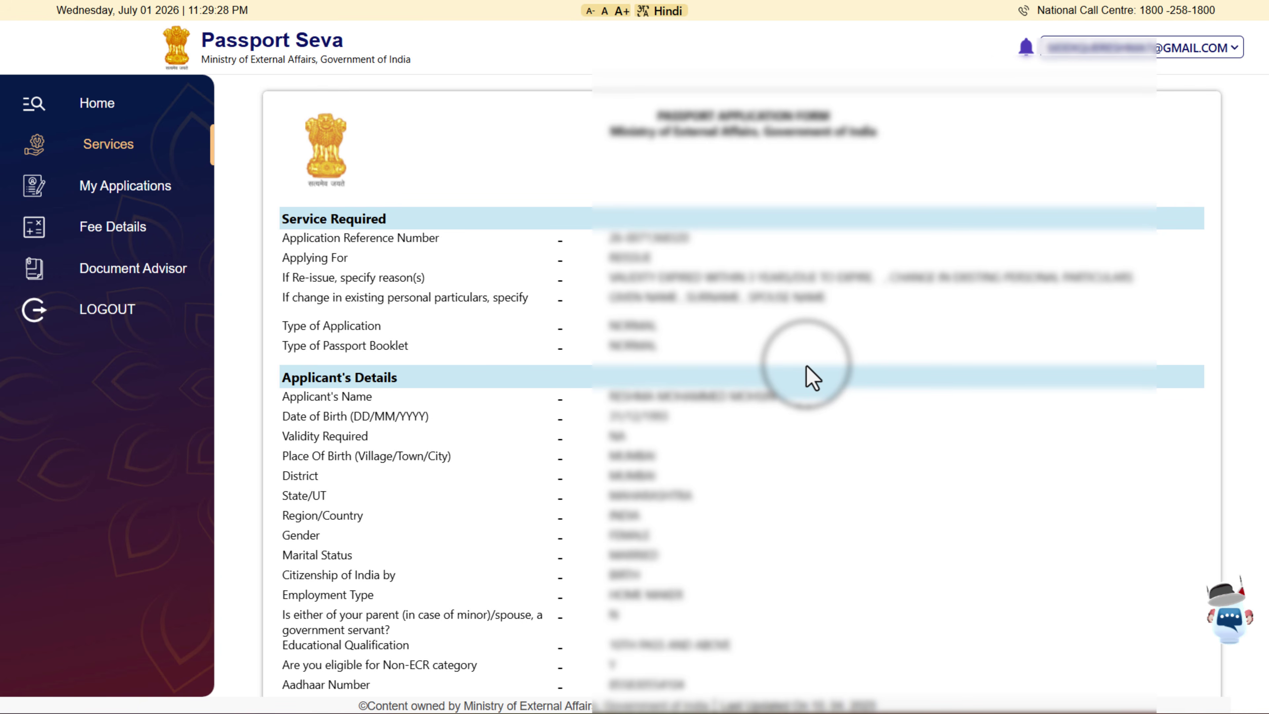
pyautogui.scroll(-10, 810, 550)
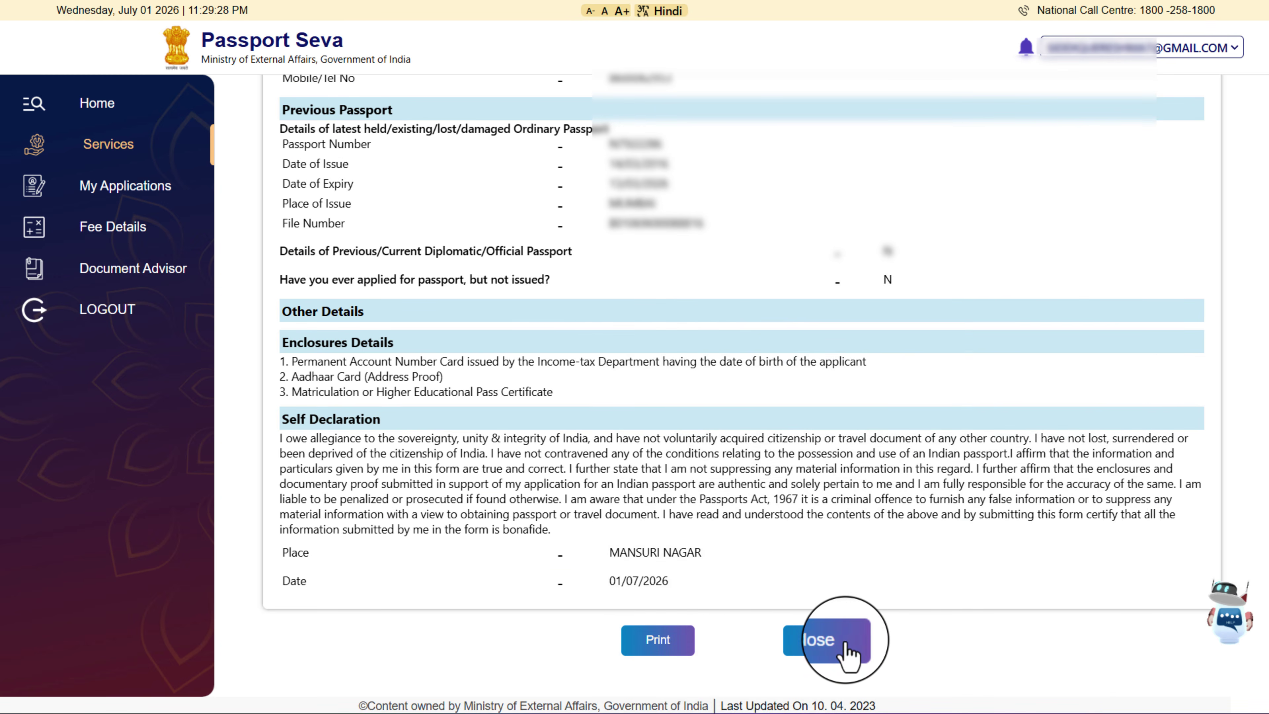
pyautogui.click(835, 650)
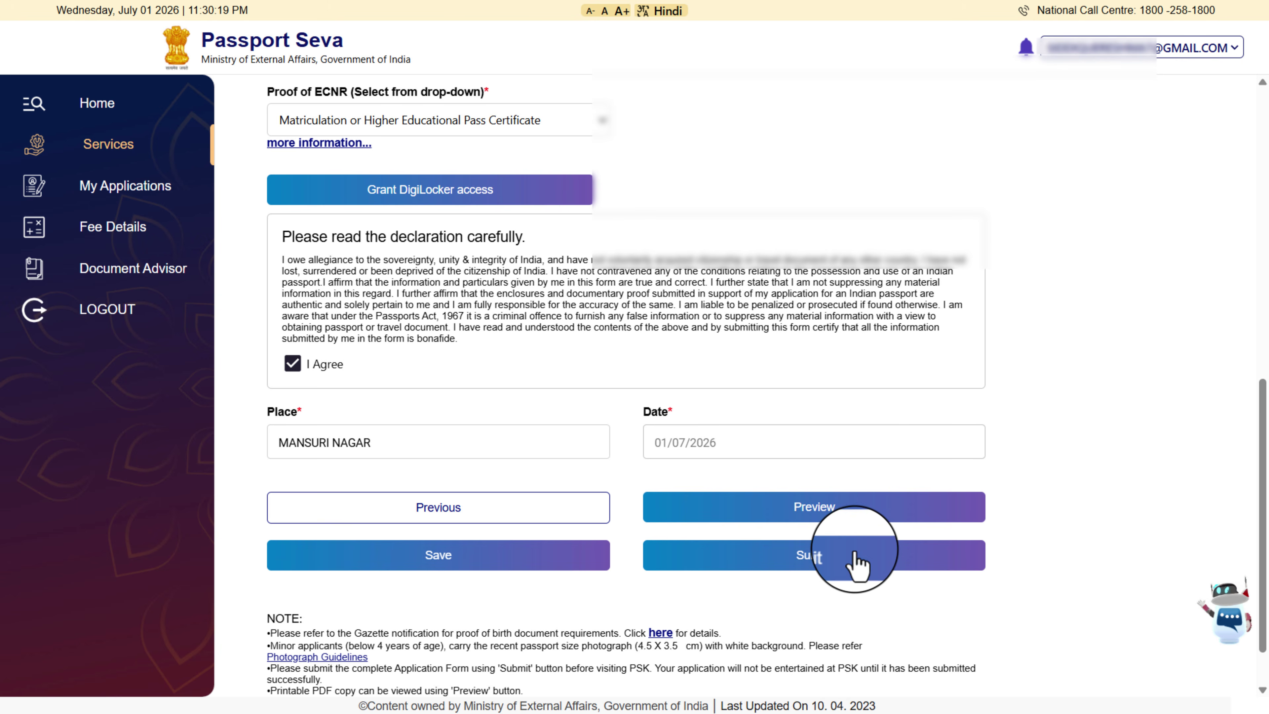
pyautogui.click(802, 567)
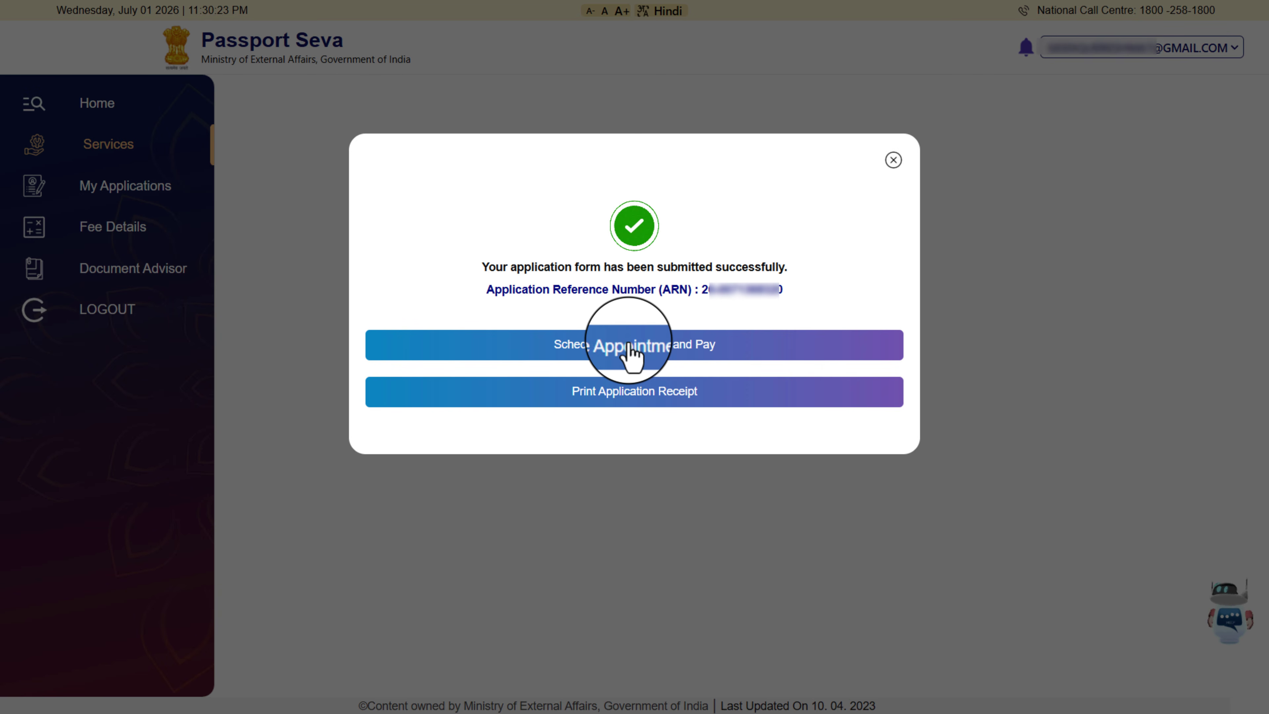
# Begin Schedule Appointment and Pay and pick PSK Malad as the Passport Seva Kendra
pyautogui.click(635, 345)
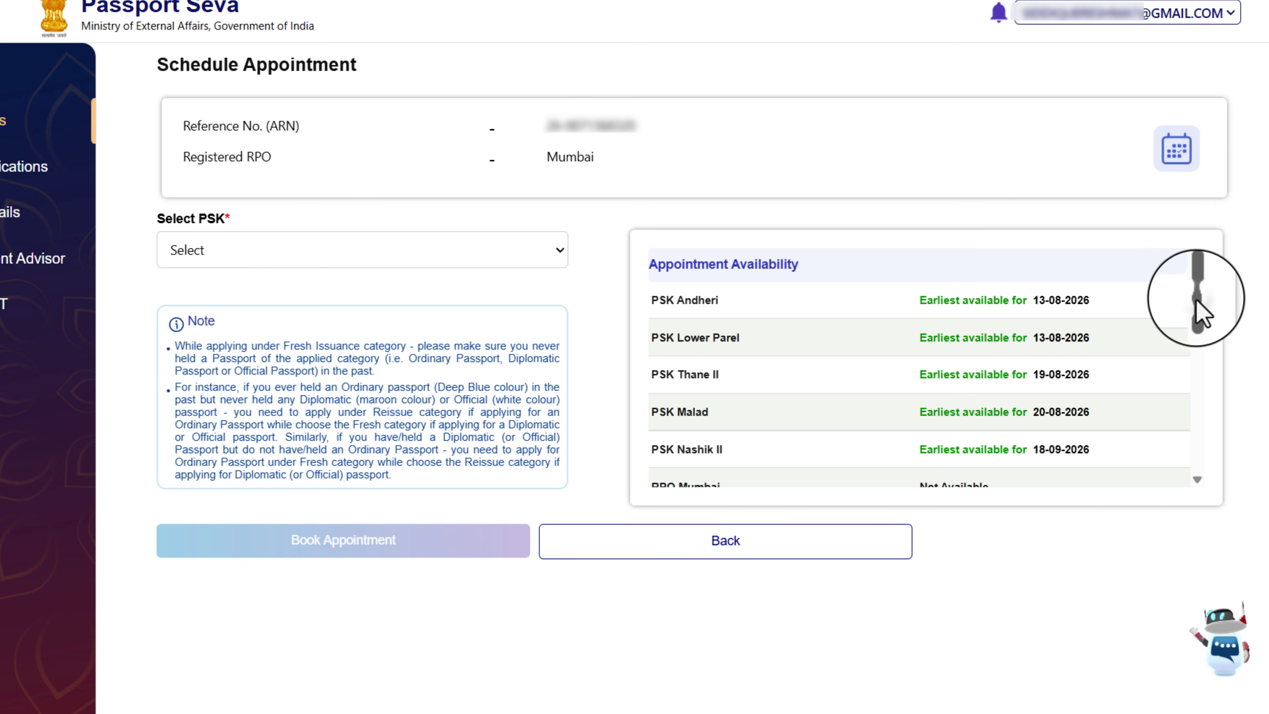
pyautogui.moveTo(1198, 303); pyautogui.dragTo(1209, 274)
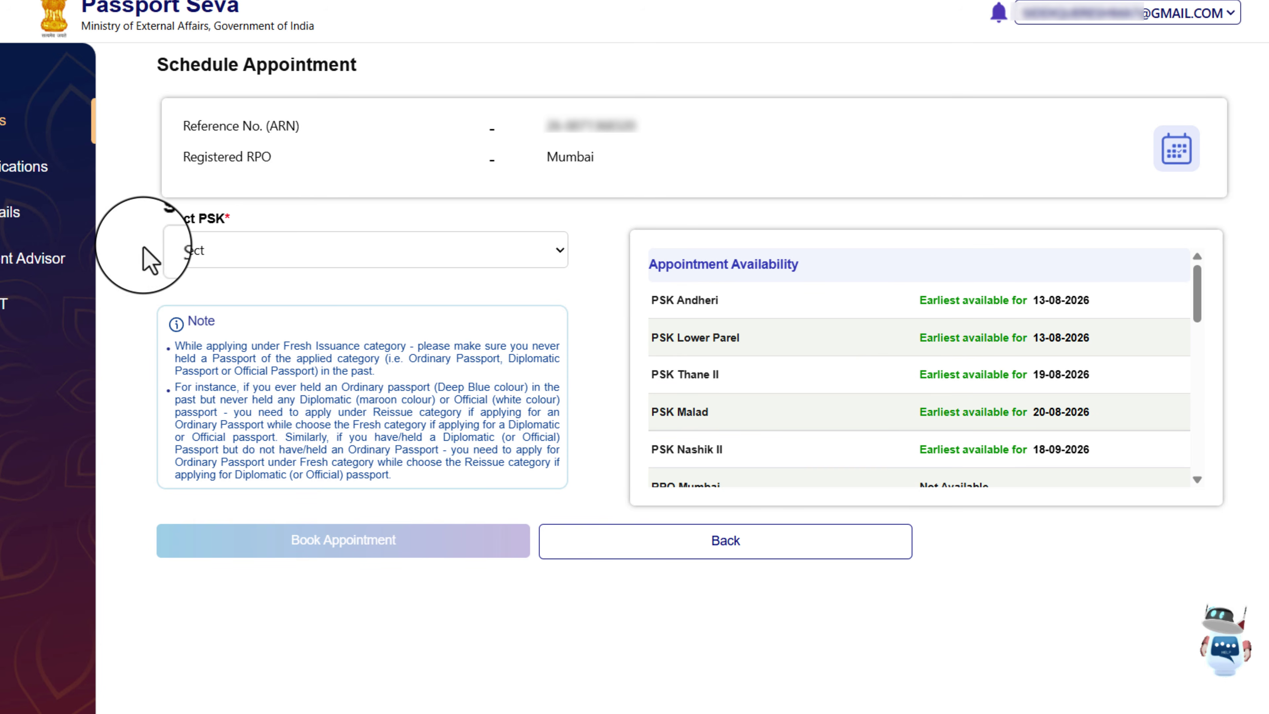
pyautogui.click(214, 265)
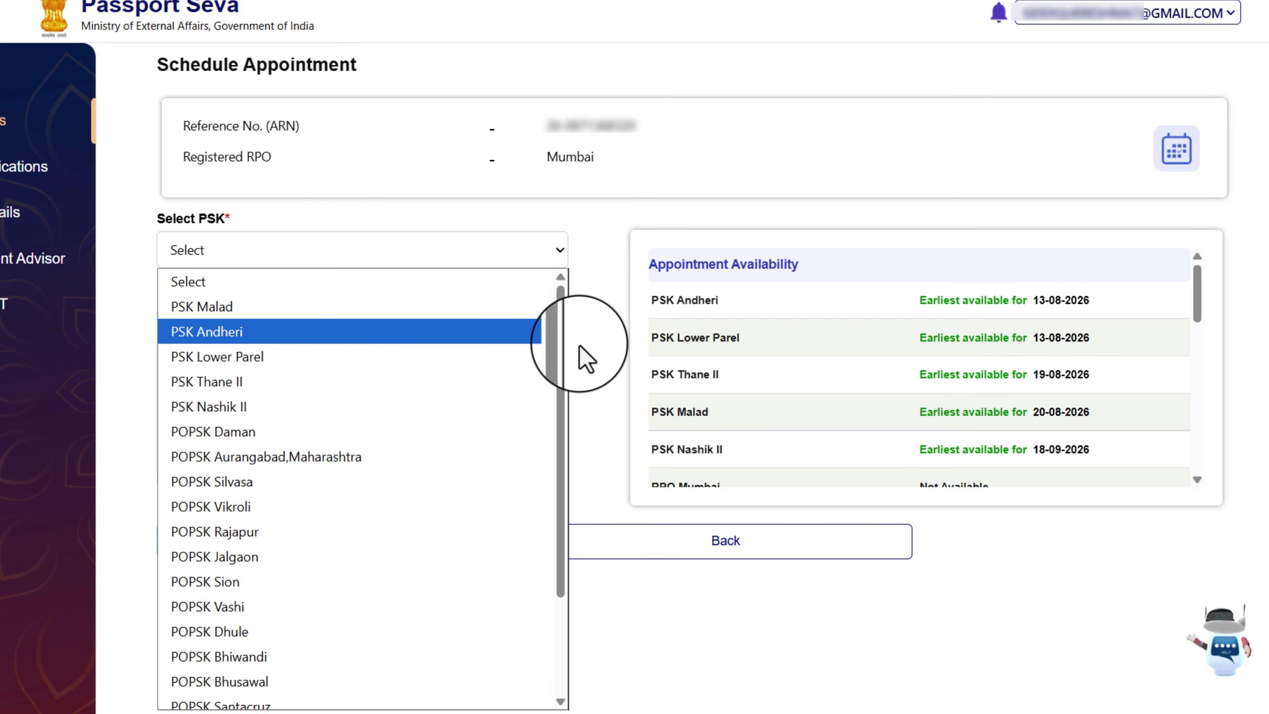
pyautogui.moveTo(560, 340)
pyautogui.mouseDown()
pyautogui.moveTo(567, 478)
pyautogui.moveTo(549, 319)
pyautogui.mouseUp()
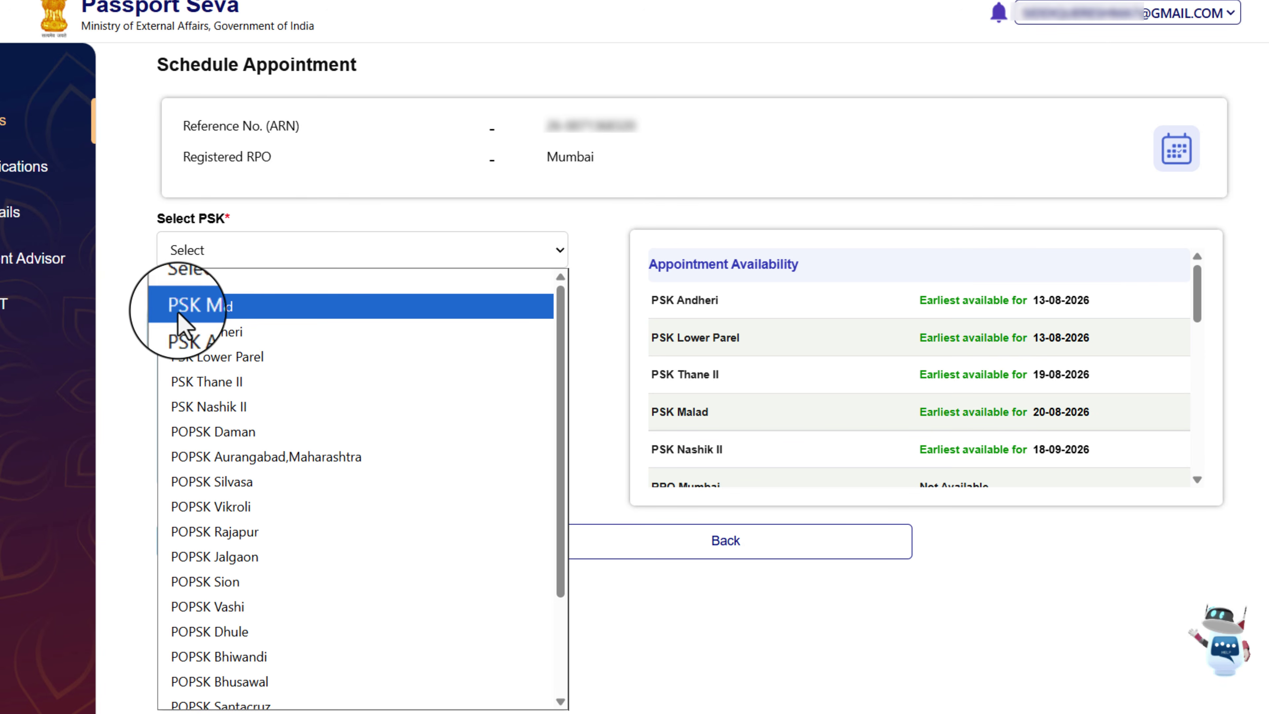
pyautogui.click(215, 307)
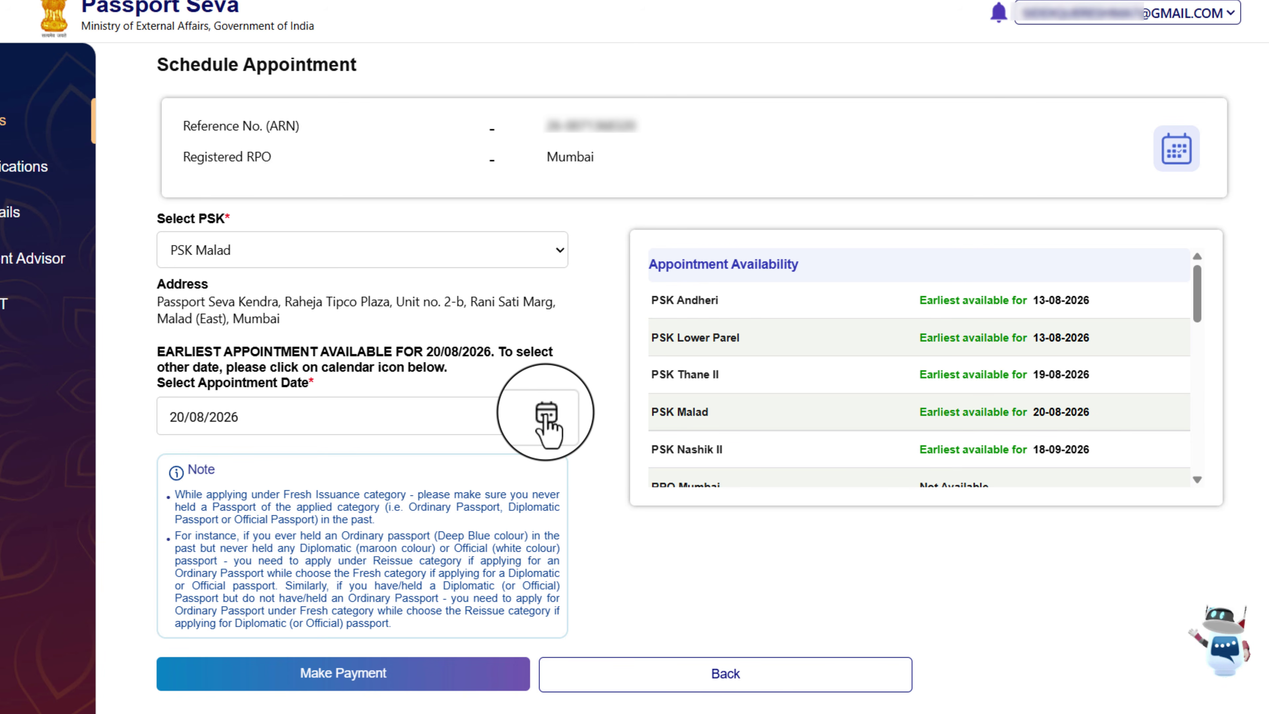
# Choose 19 August 2026 as the appointment date at PSK Malad
pyautogui.click(545, 414)
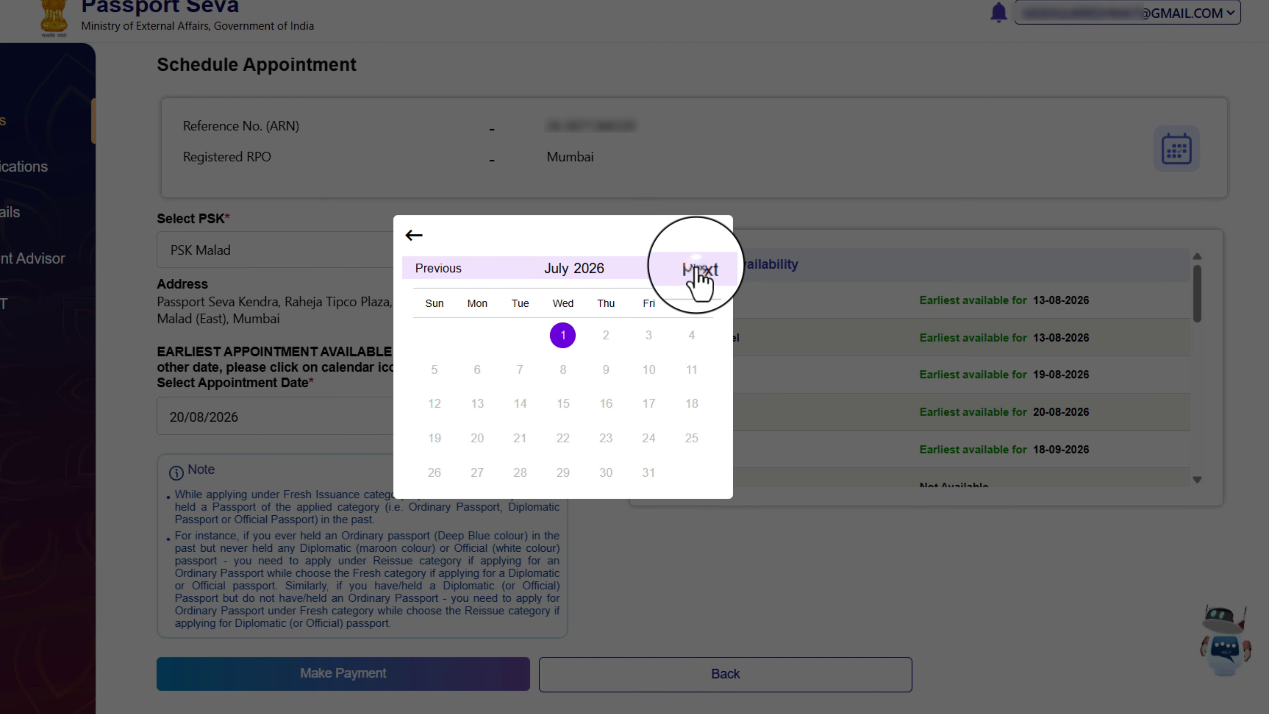
pyautogui.click(700, 272)
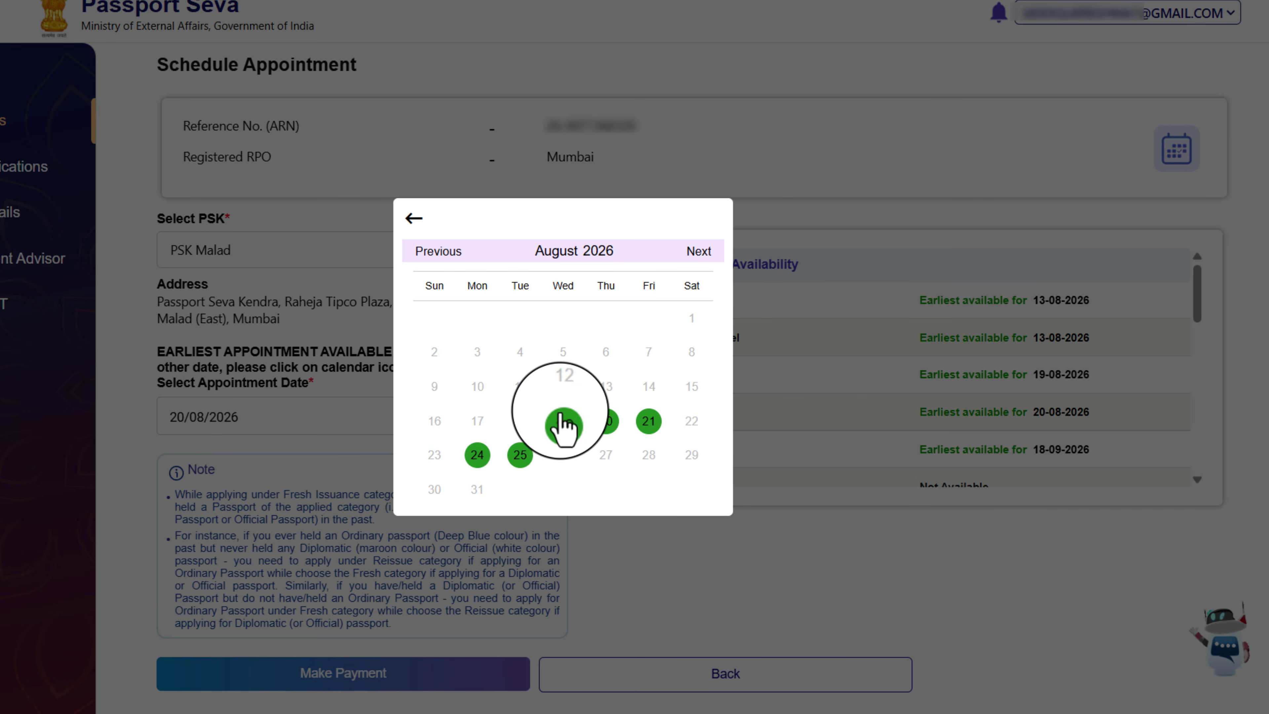
pyautogui.click(561, 430)
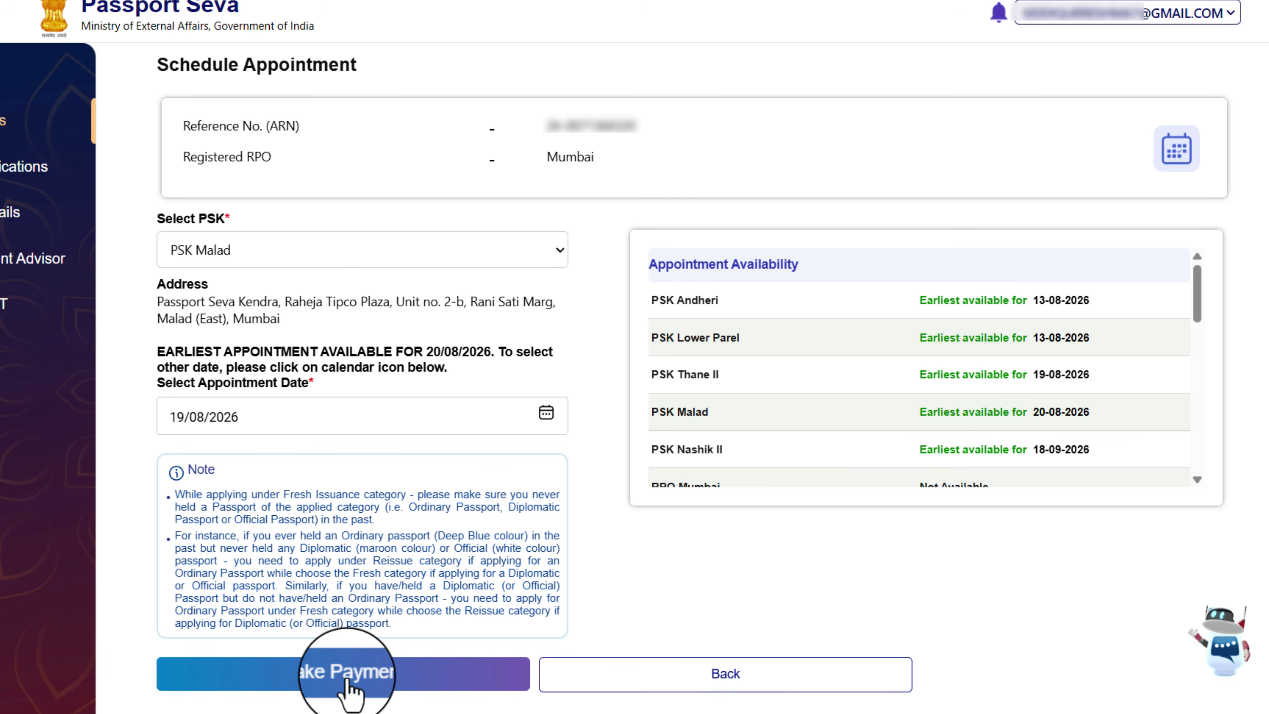
pyautogui.tripleClick(157, 302)
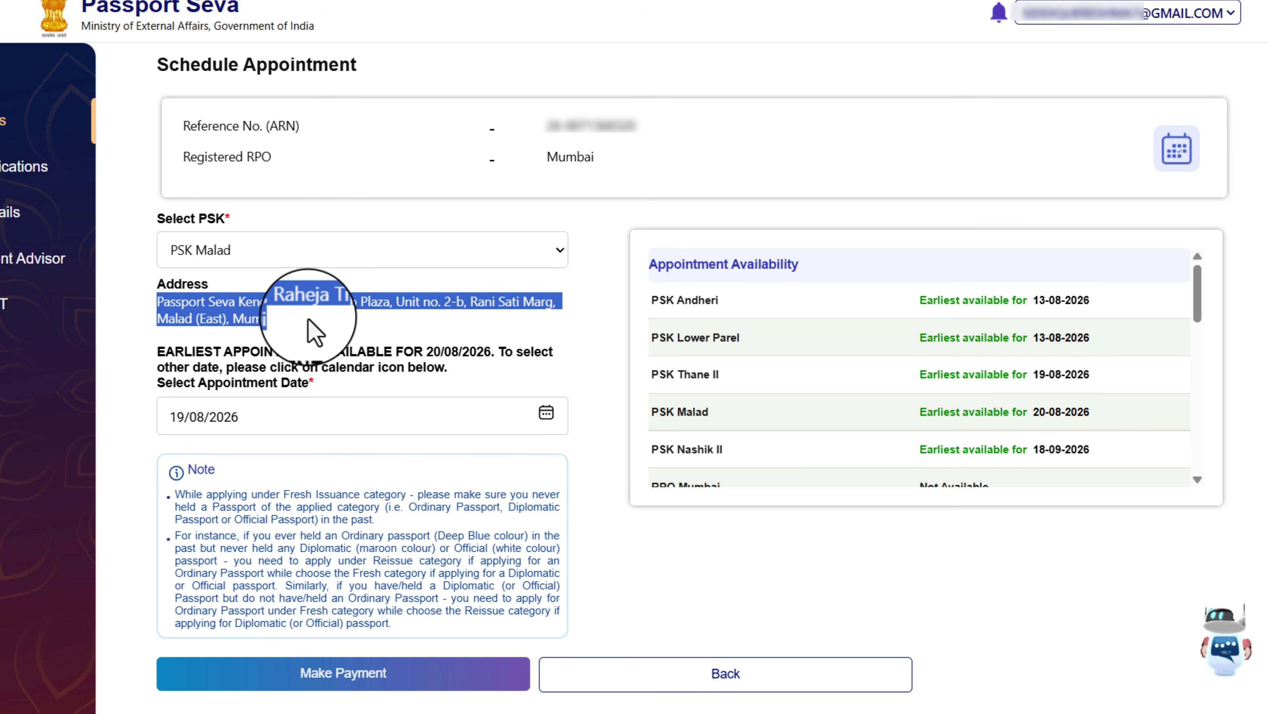
pyautogui.click(218, 324)
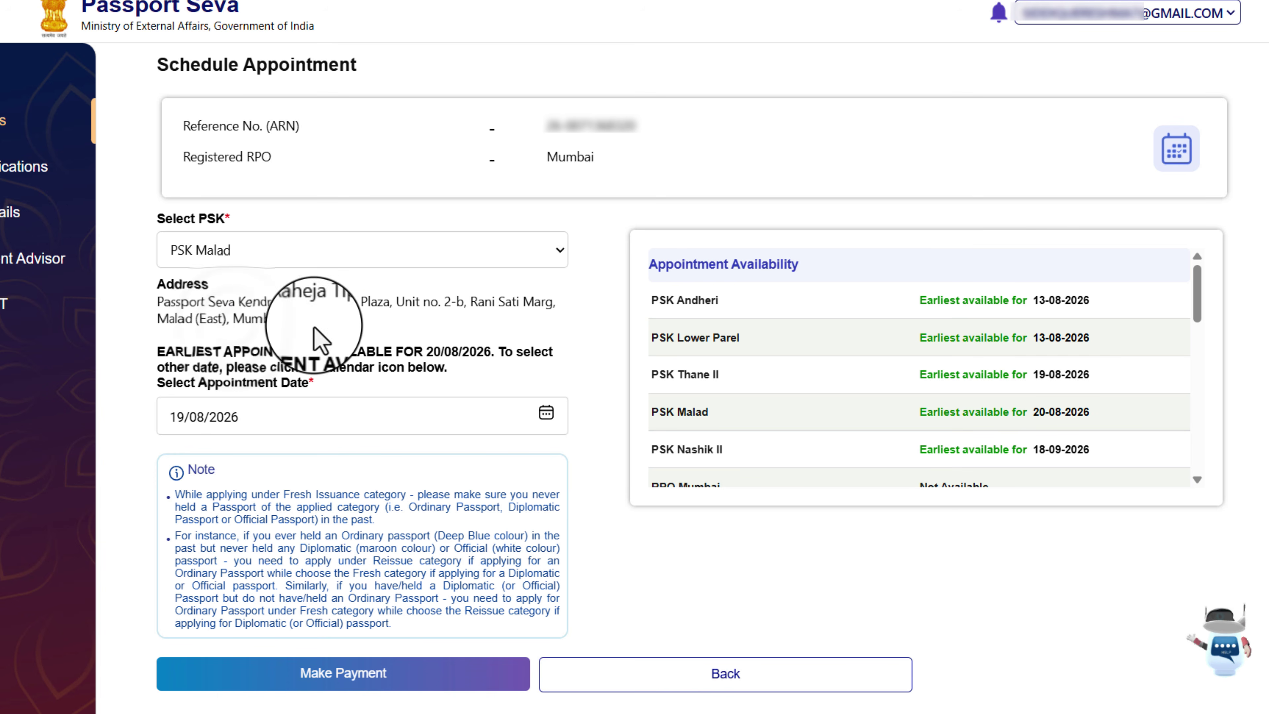
# Confirm the PSK Malad booking and proceed to pay the 2500.0 fee online
pyautogui.click(357, 677)
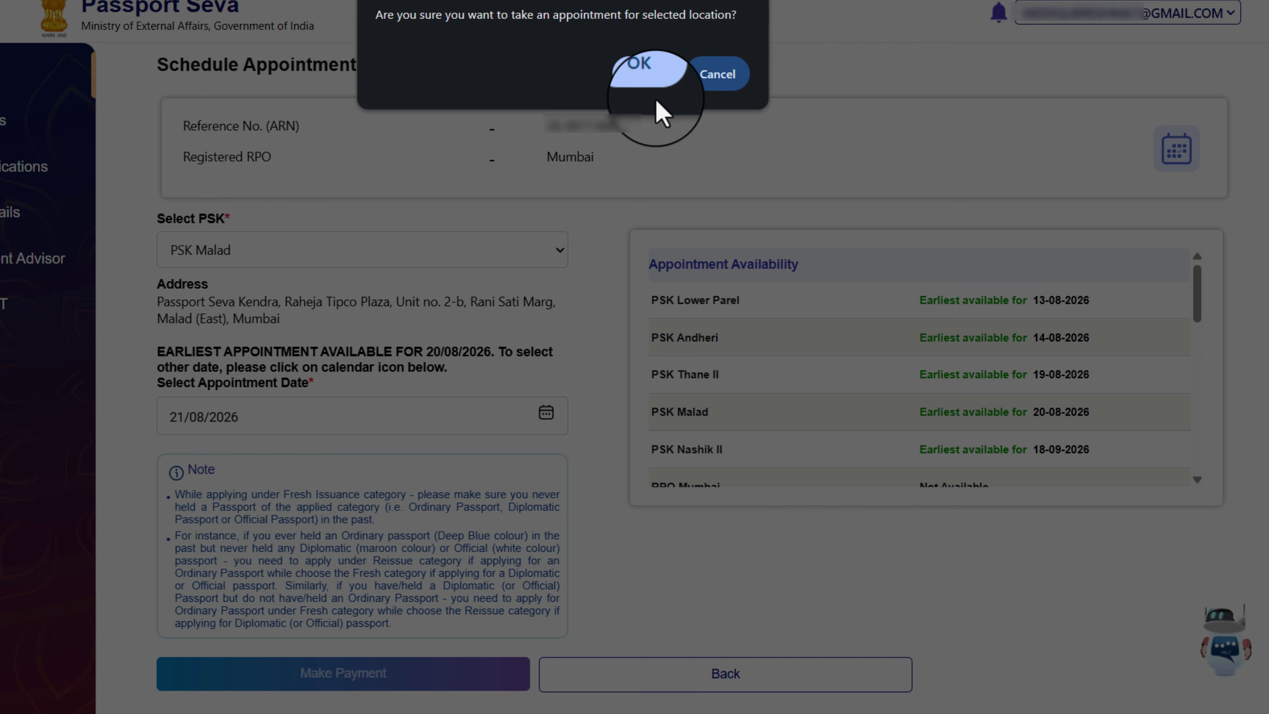
pyautogui.click(640, 80)
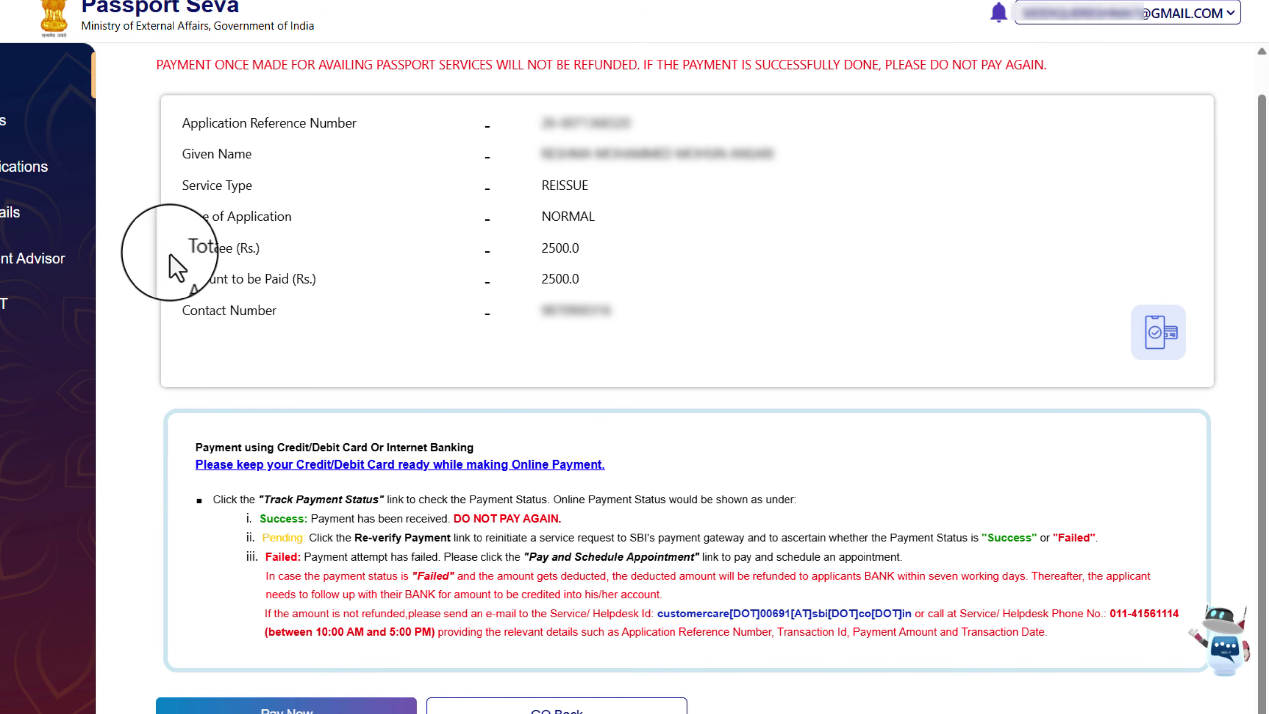
pyautogui.moveTo(172, 247); pyautogui.dragTo(610, 254)
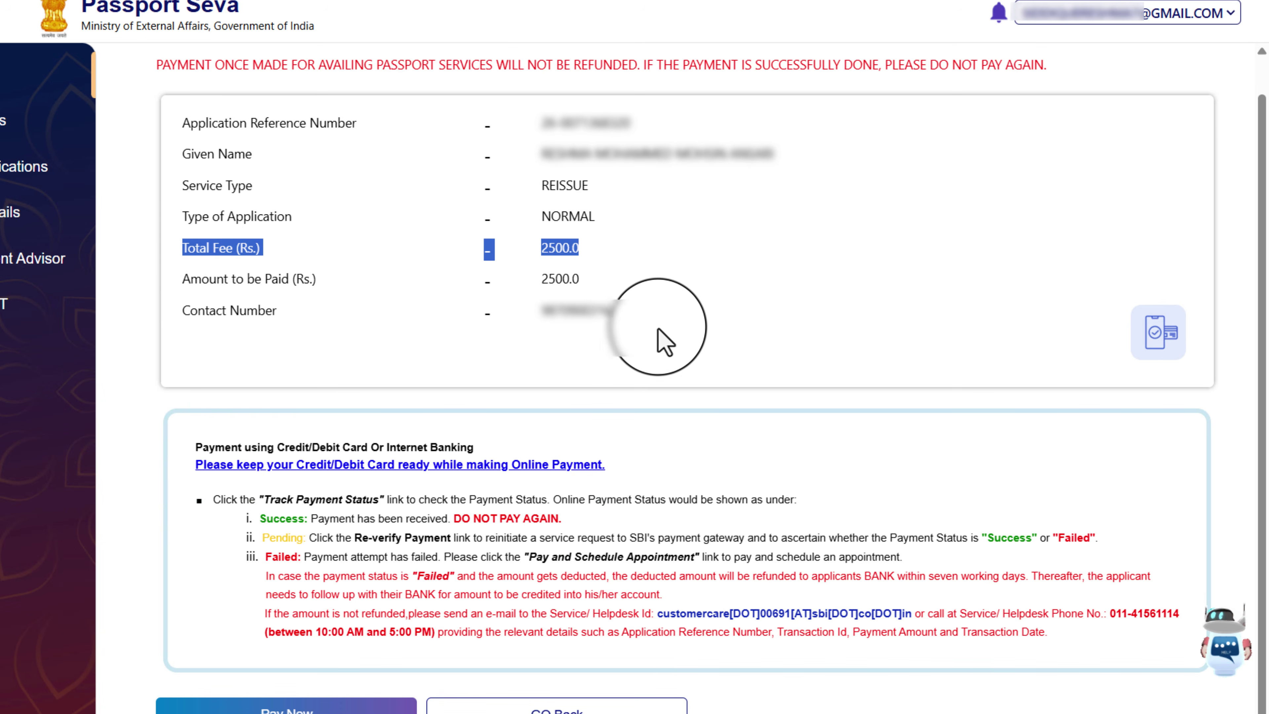
pyautogui.click(299, 709)
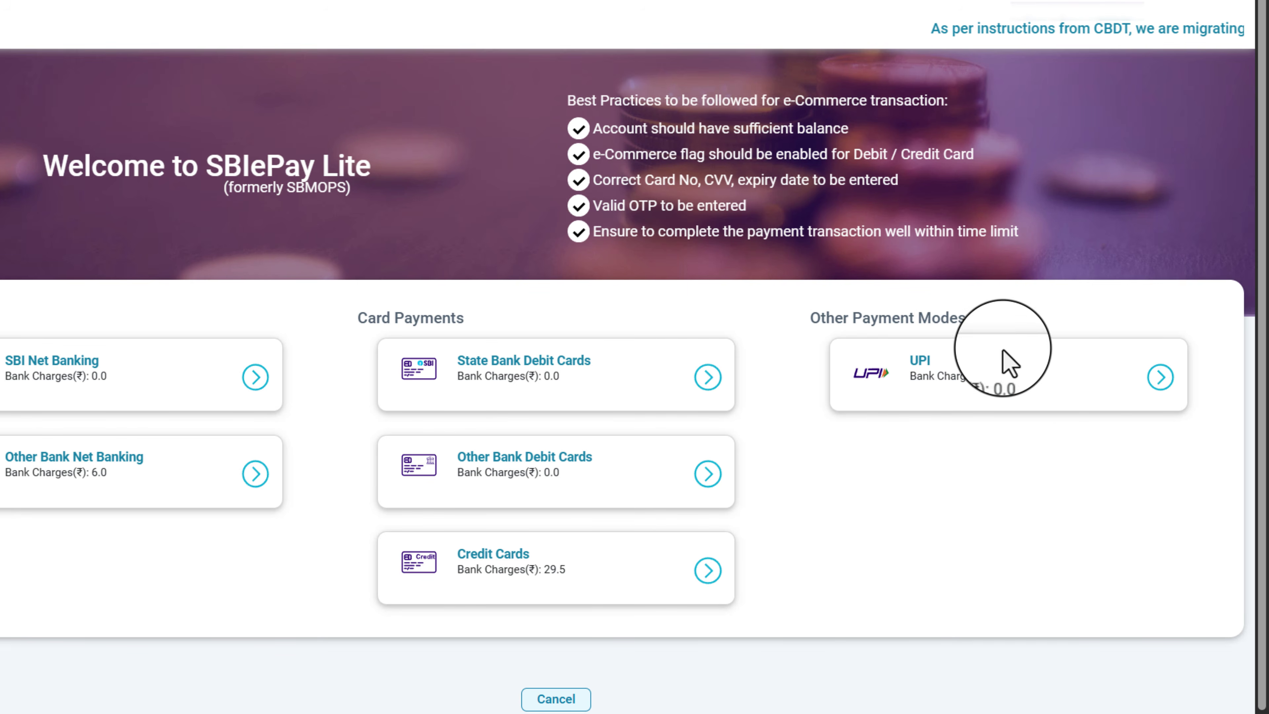
# Pay the Rs 2500 fee by UPI and acknowledge the successful transaction
pyautogui.click(1160, 377)
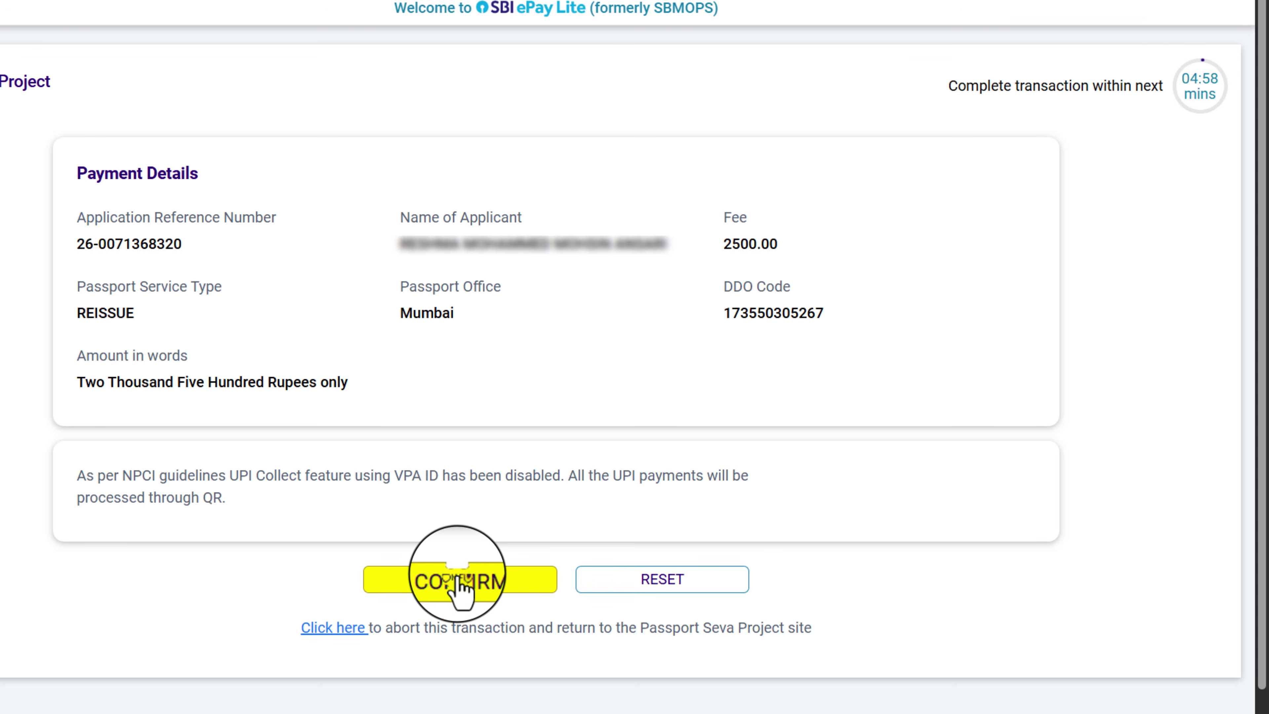
pyautogui.click(459, 583)
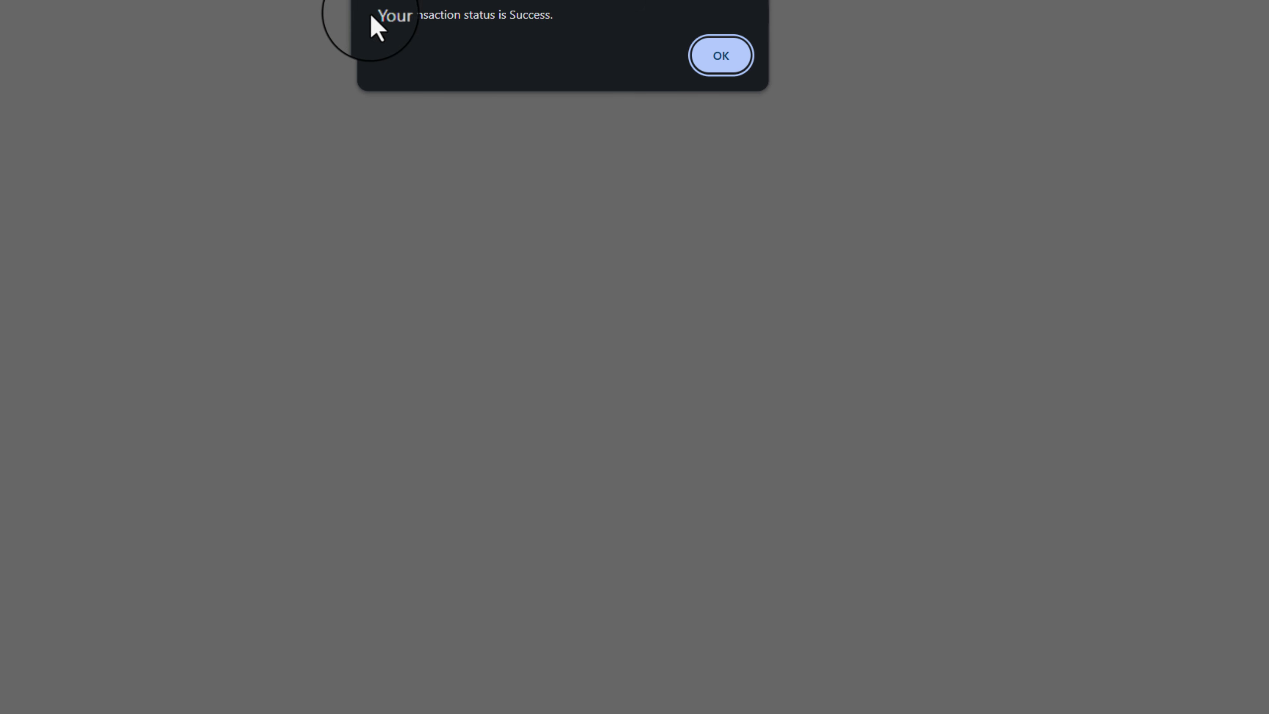
pyautogui.click(731, 58)
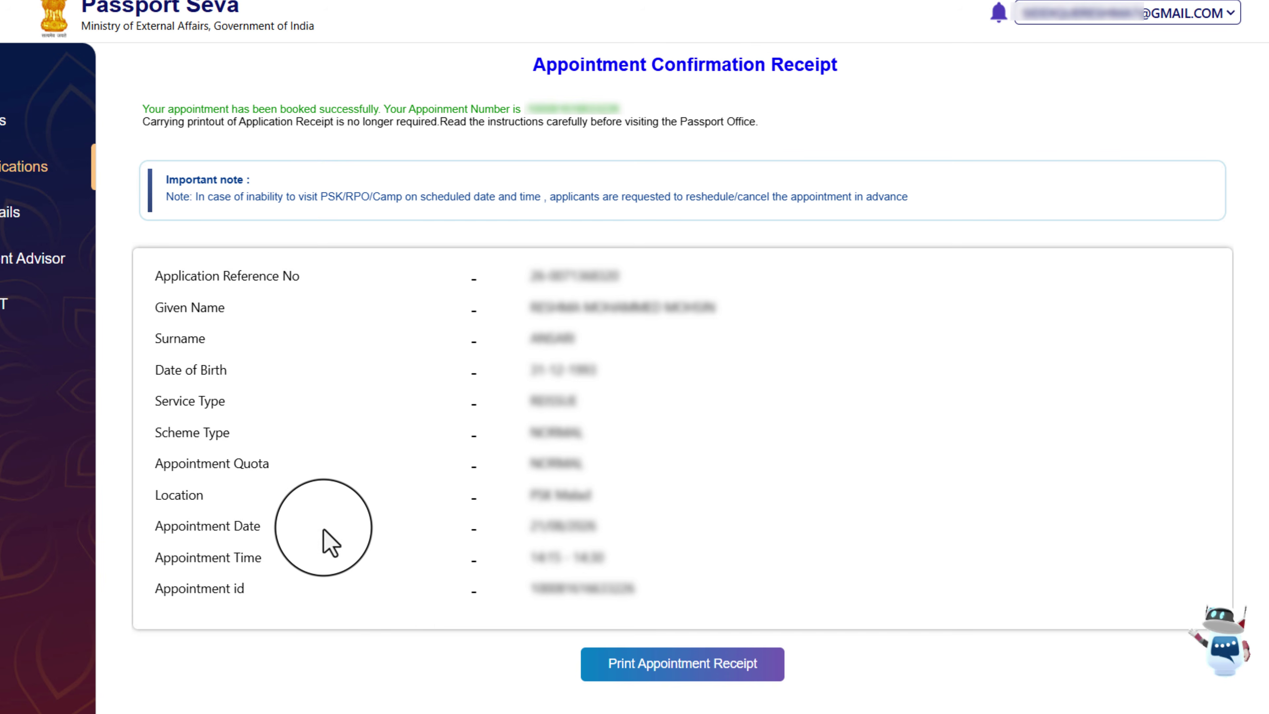
# Request the appointment details by SMS and dismiss the SMS-limit notice
pyautogui.click(688, 673)
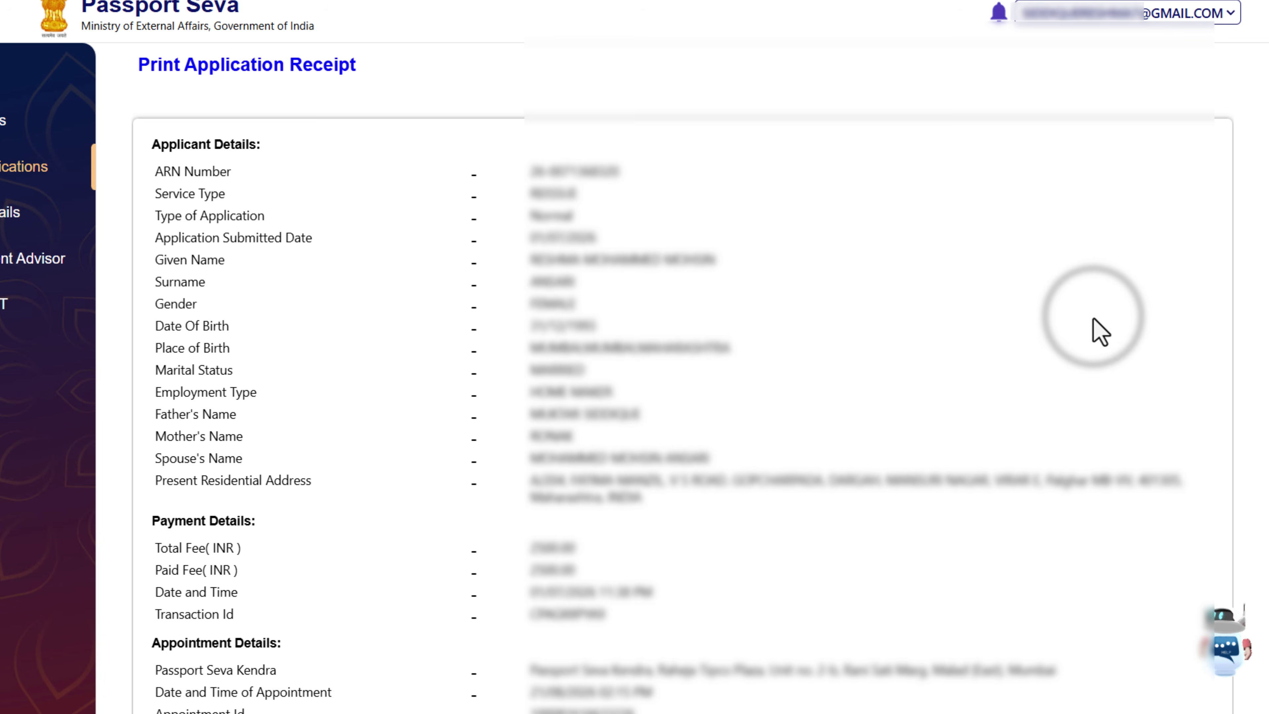
pyautogui.scroll(-3, 1084, 350)
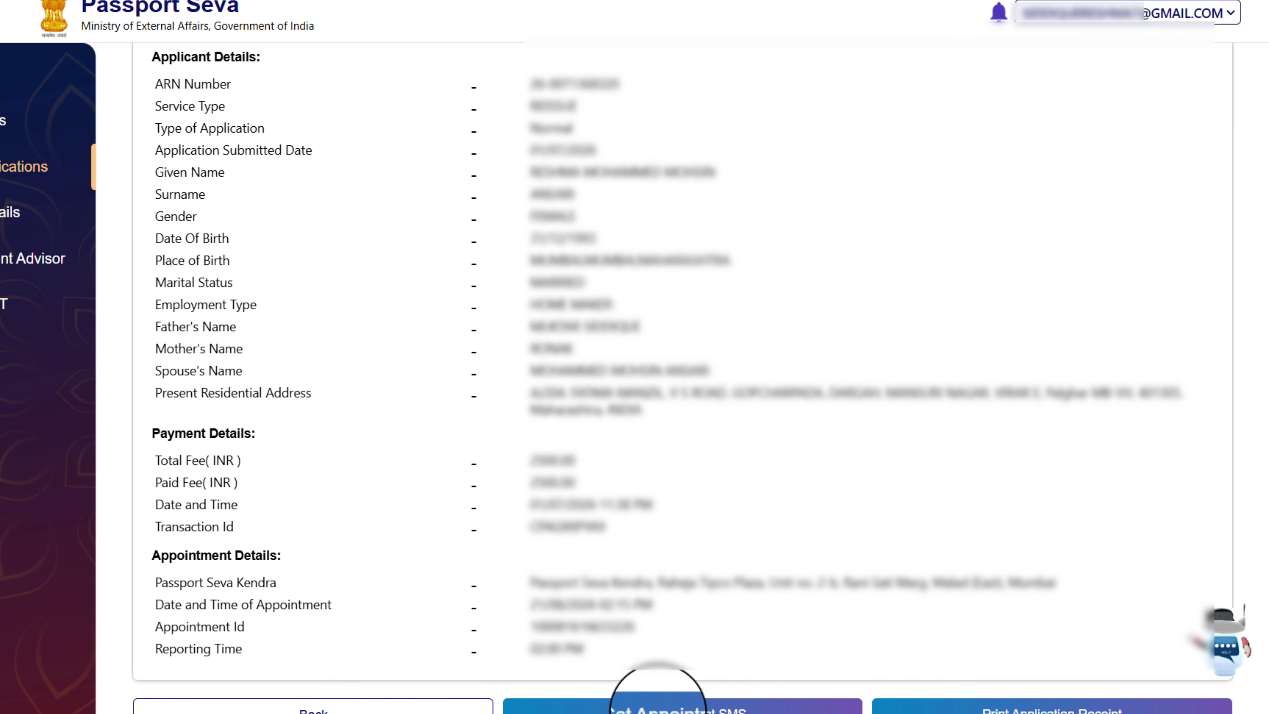
pyautogui.click(682, 710)
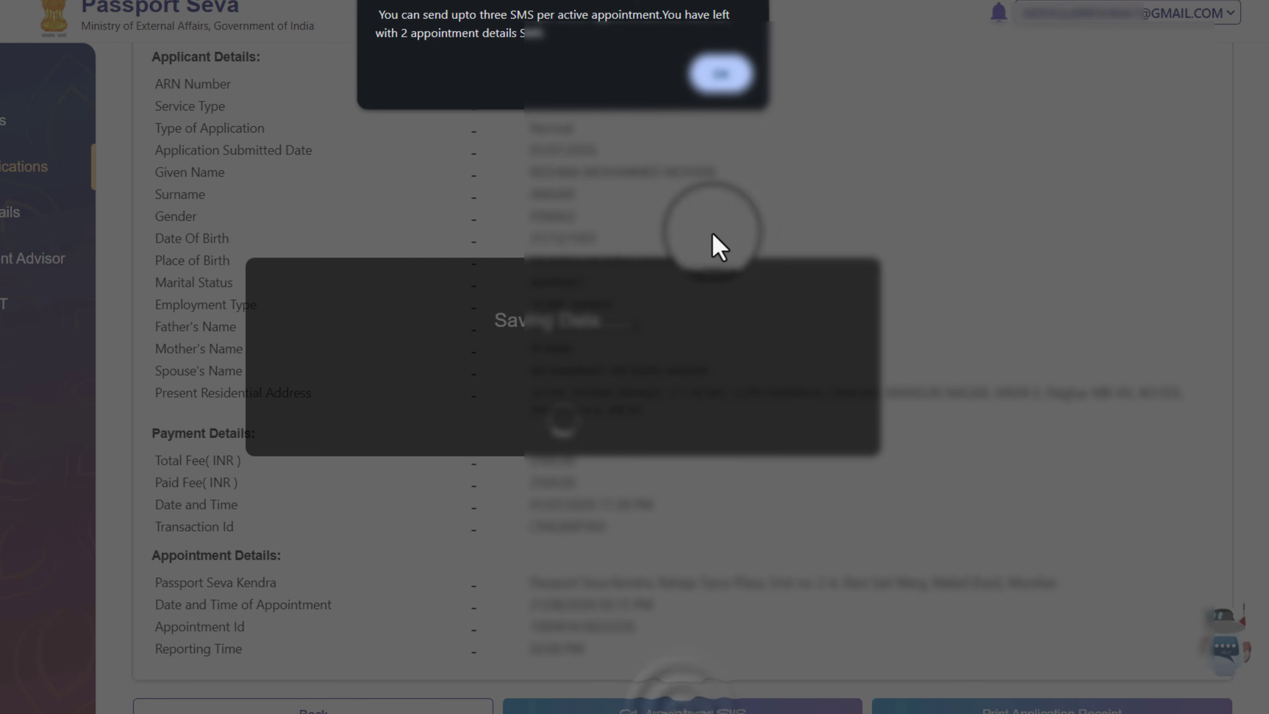
pyautogui.click(725, 75)
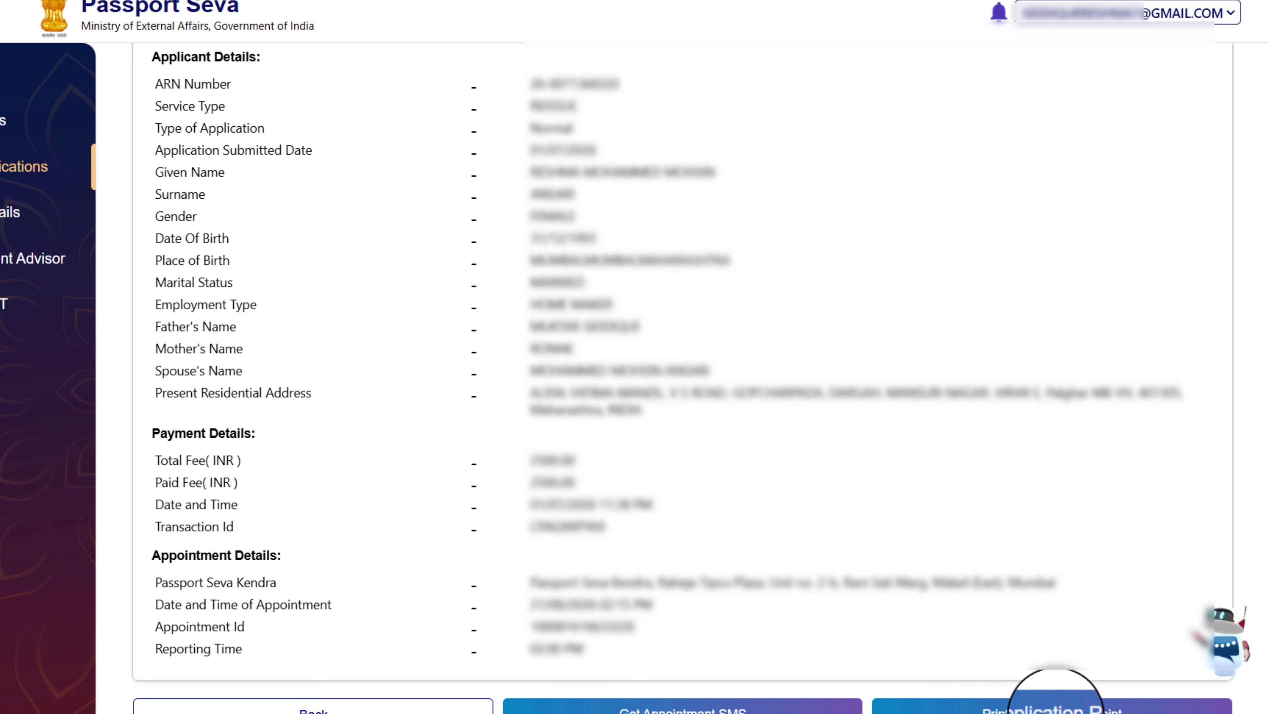
# Download the Online Application Receipt as a PDF
pyautogui.click(1017, 690)
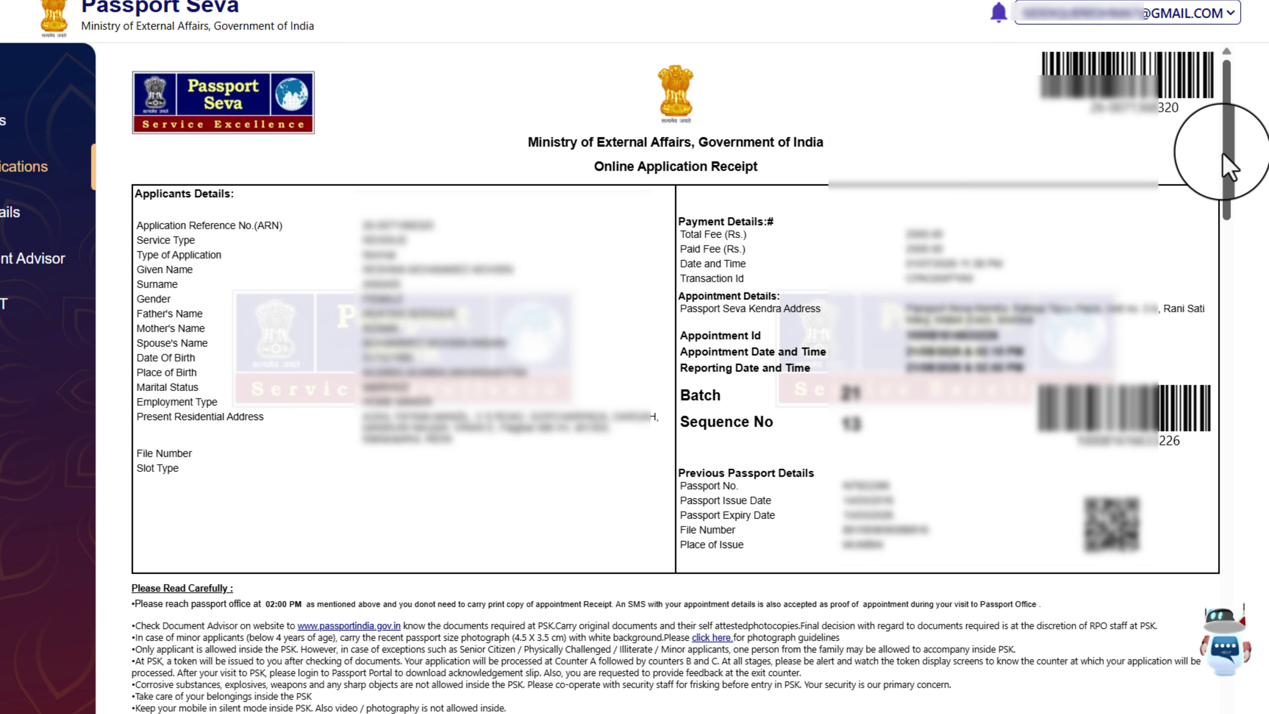
pyautogui.moveTo(1228, 165); pyautogui.dragTo(1229, 700)
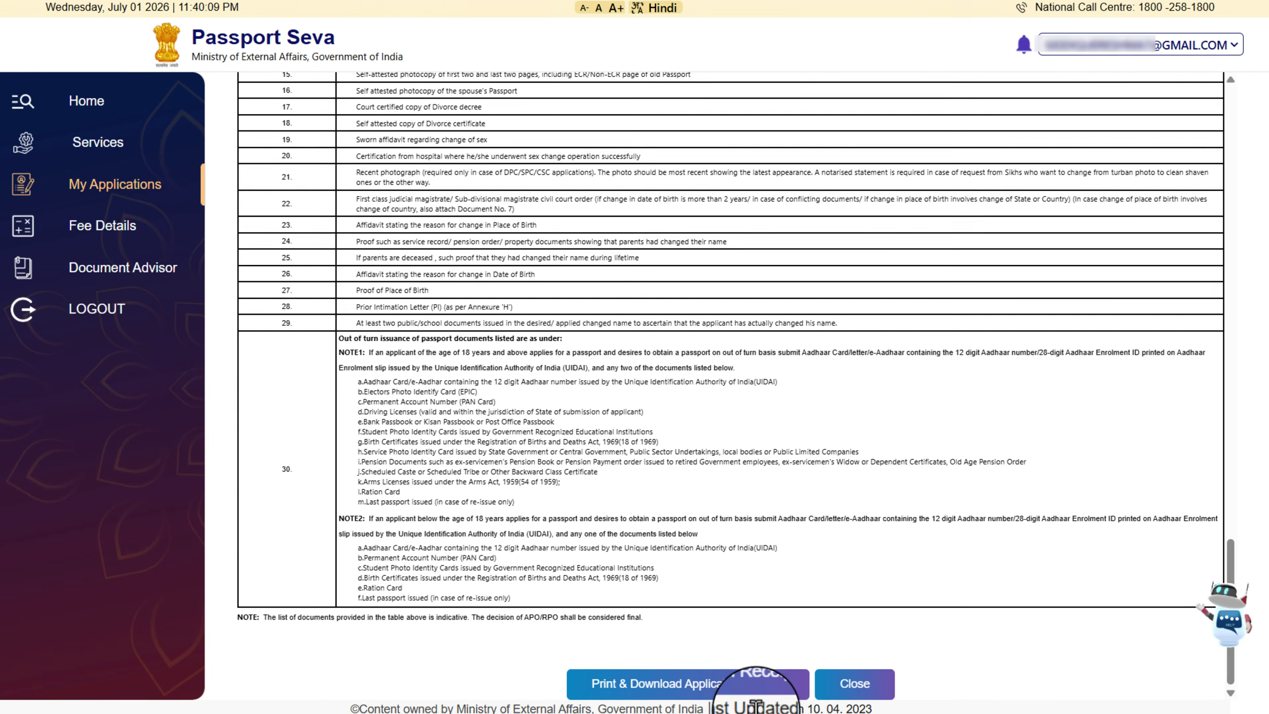
pyautogui.click(691, 681)
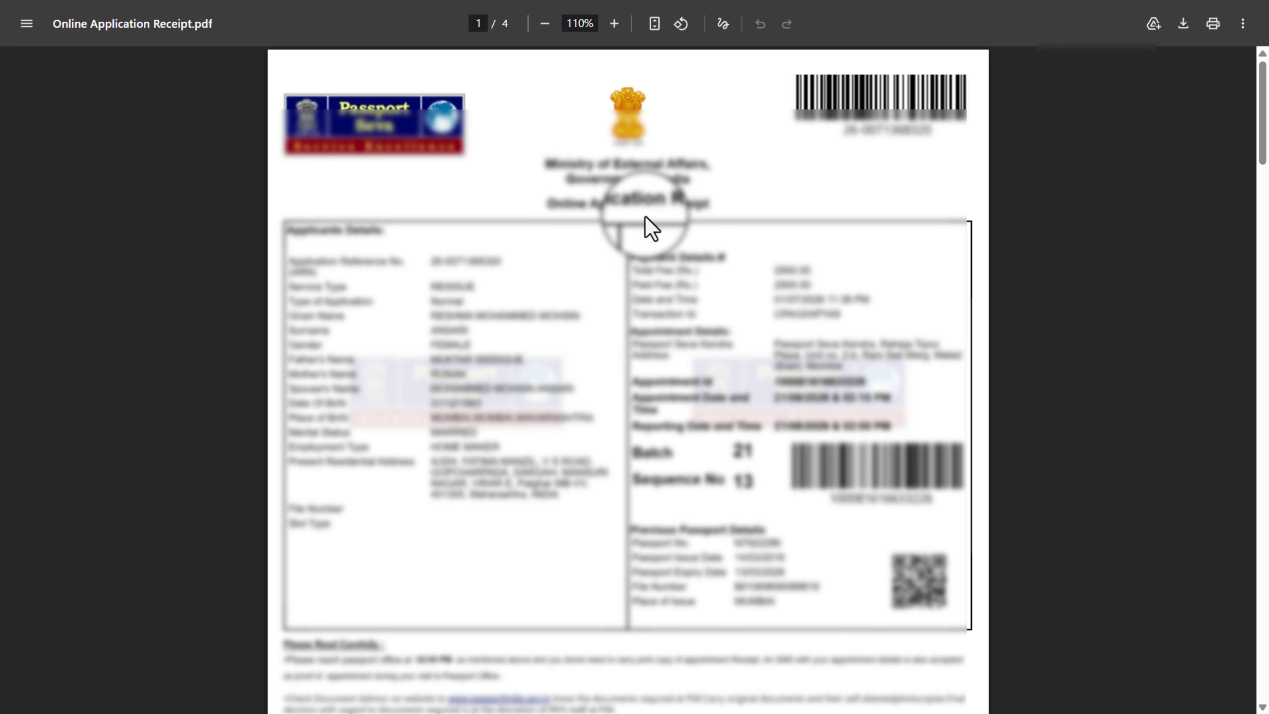